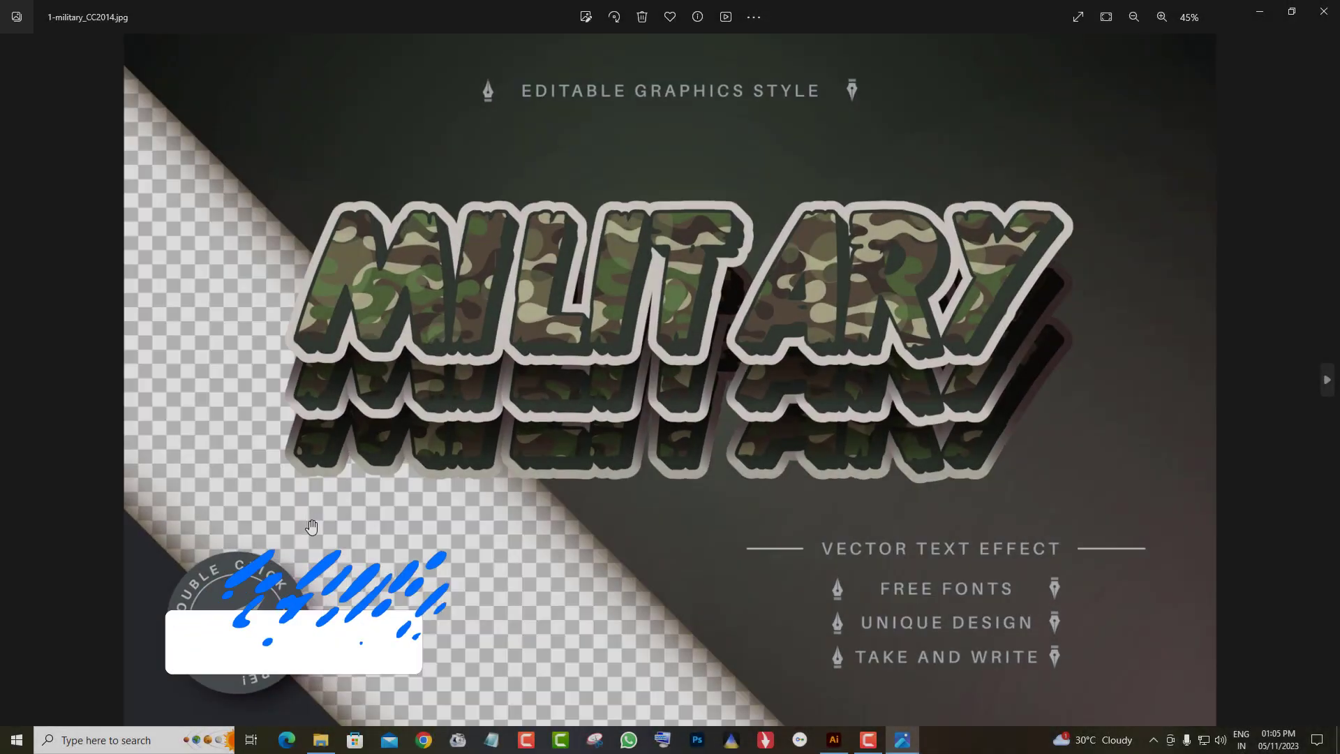
# Page through the MODE and SOCCER previews, zooming and panning the SOCCER lettering
pyautogui.scroll(-3, 531, 467)
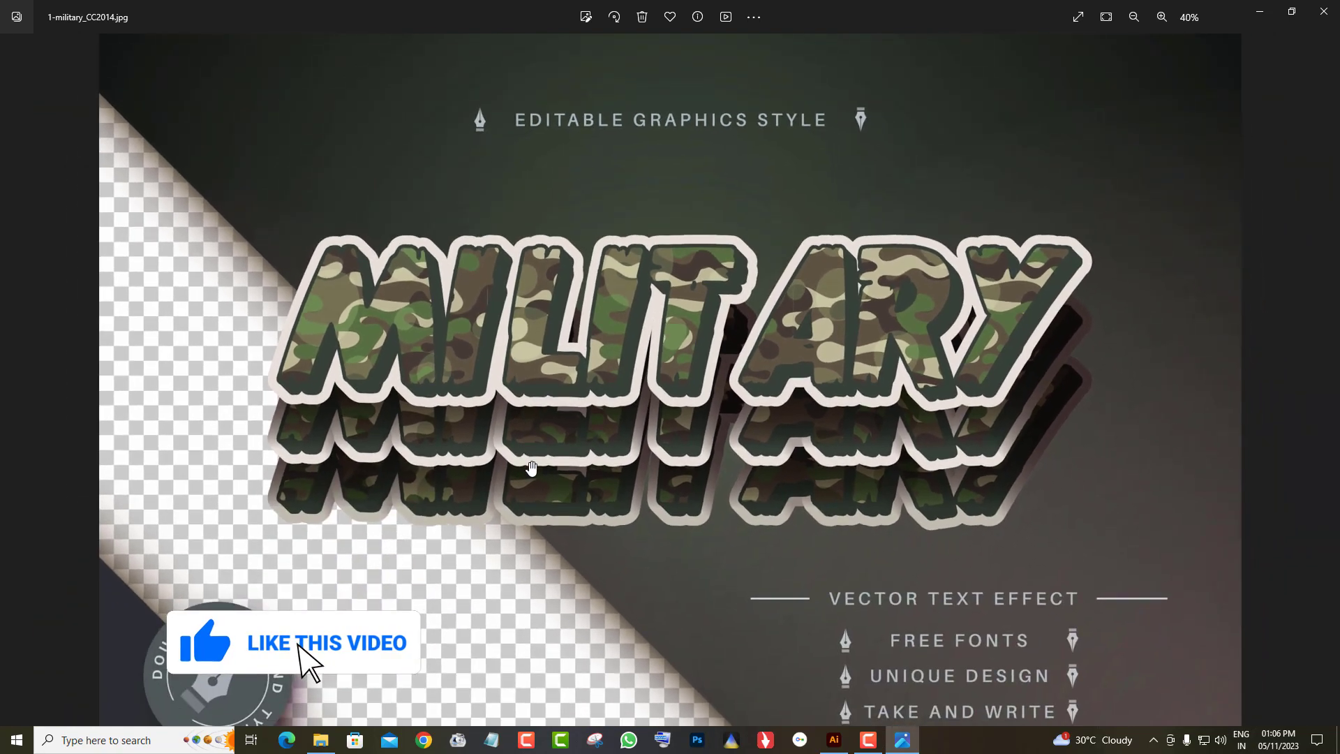
pyautogui.click(1326, 381)
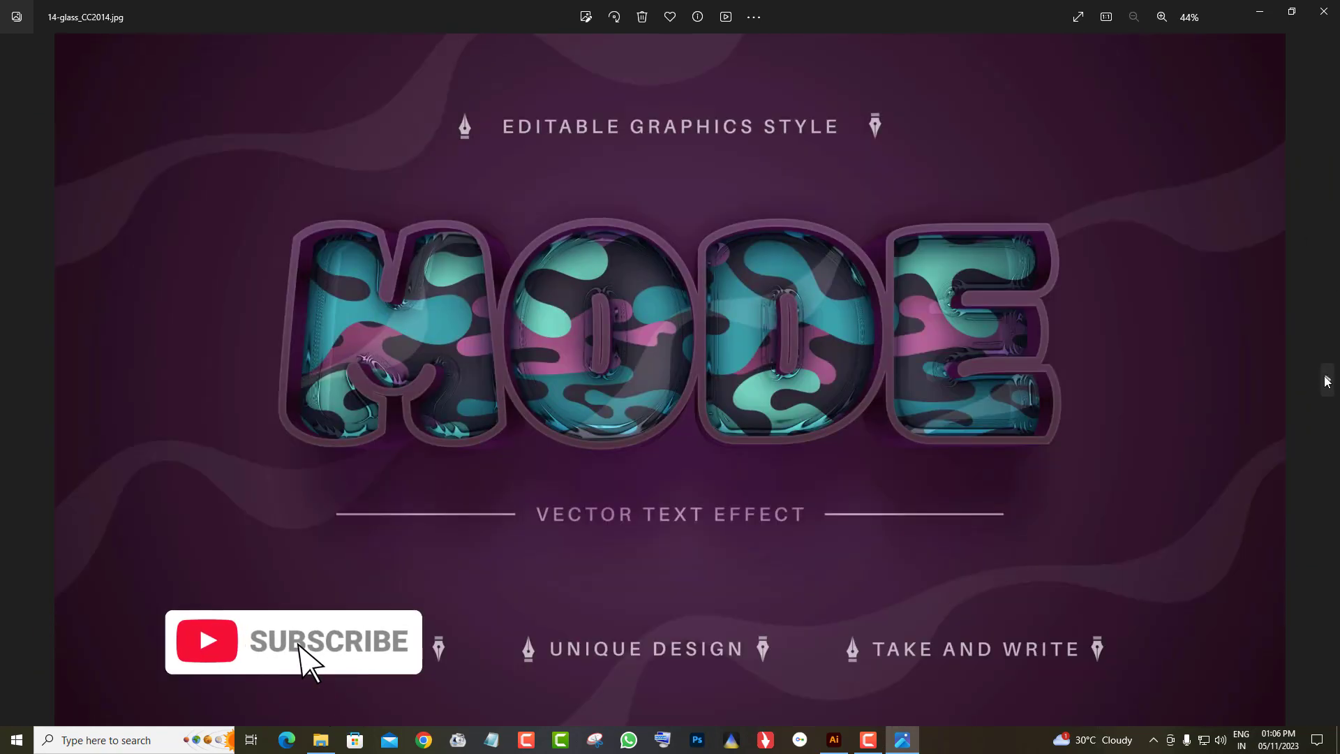
pyautogui.scroll(2, 766, 350)
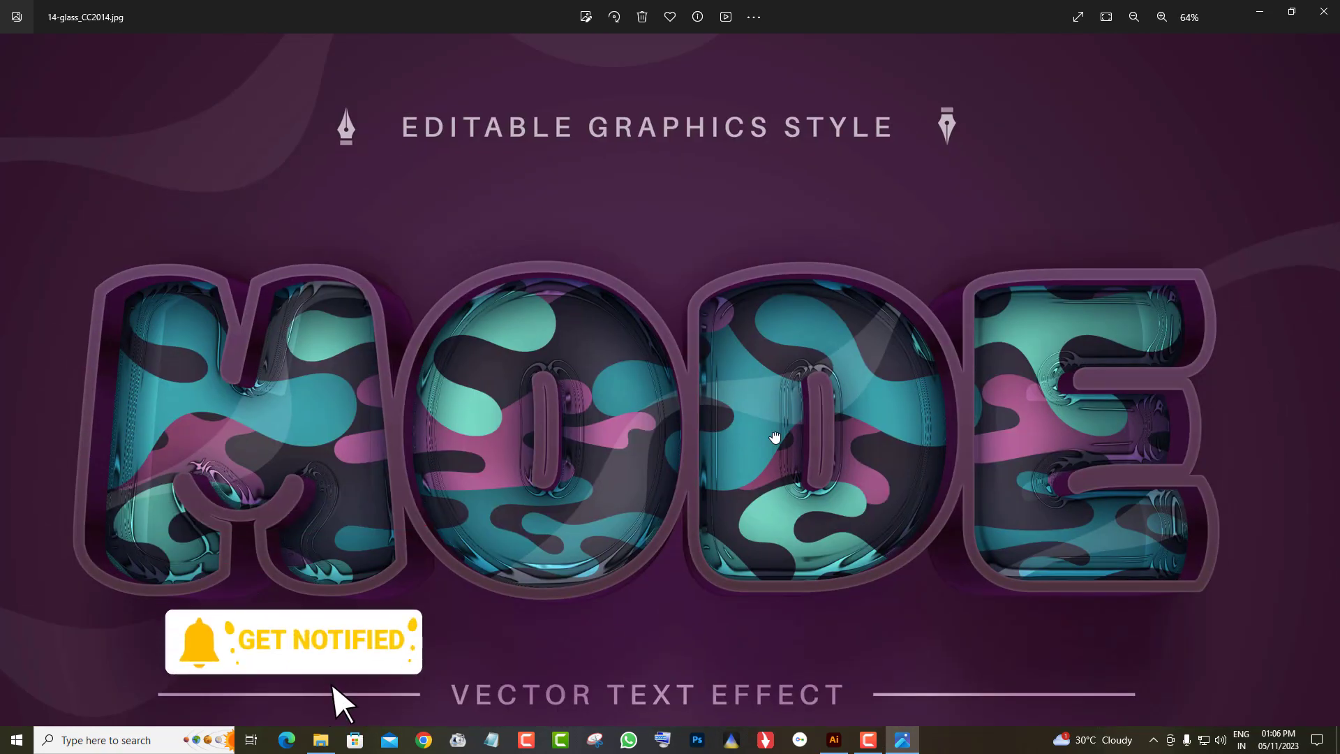
pyautogui.scroll(-2, 772, 432)
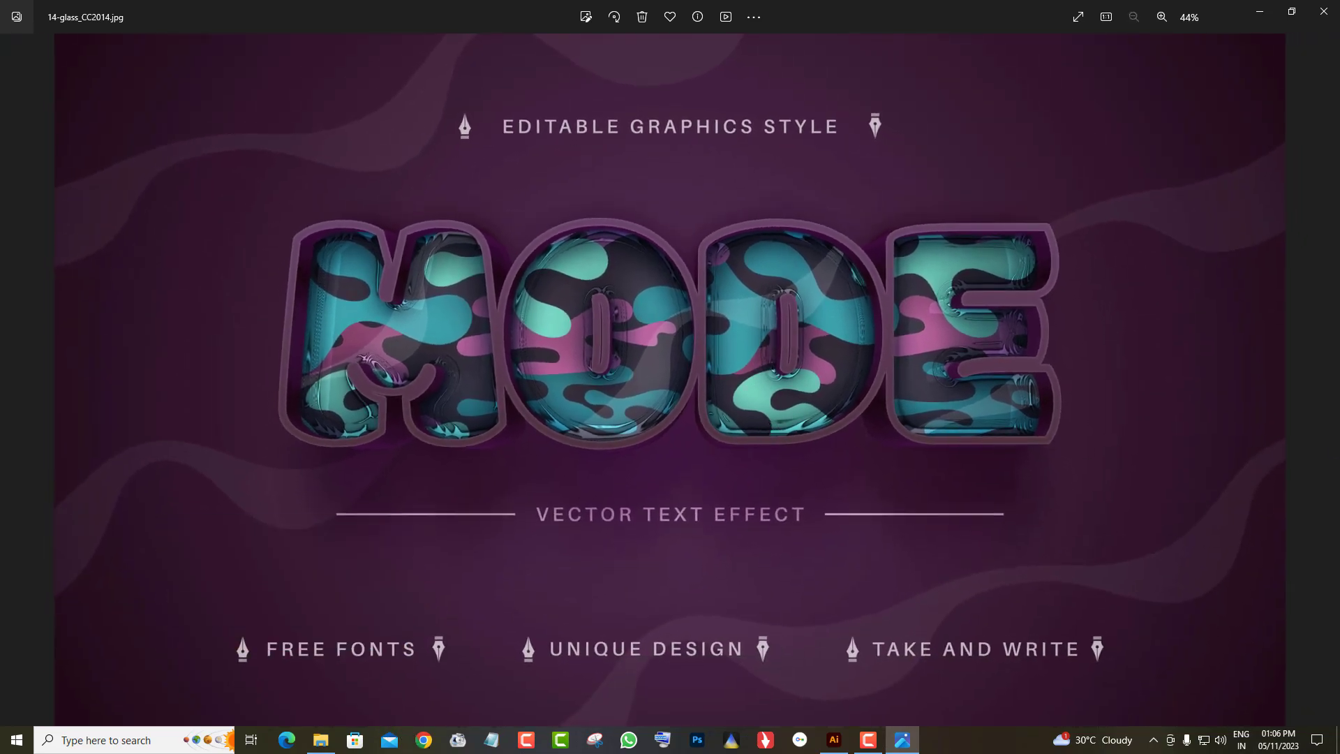
pyautogui.click(1330, 398)
pyautogui.scroll(2, 905, 468)
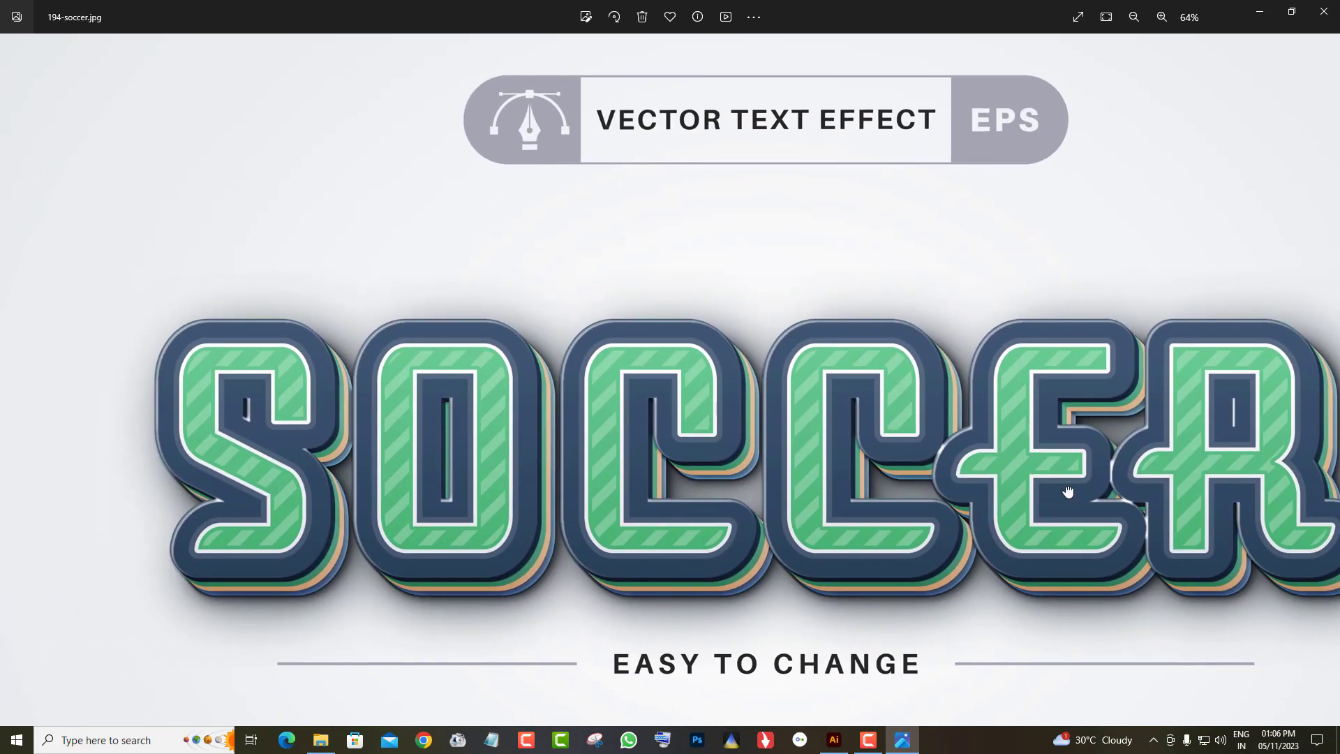
pyautogui.moveTo(1110, 523); pyautogui.dragTo(1034, 457)
pyautogui.scroll(-2, 1033, 457)
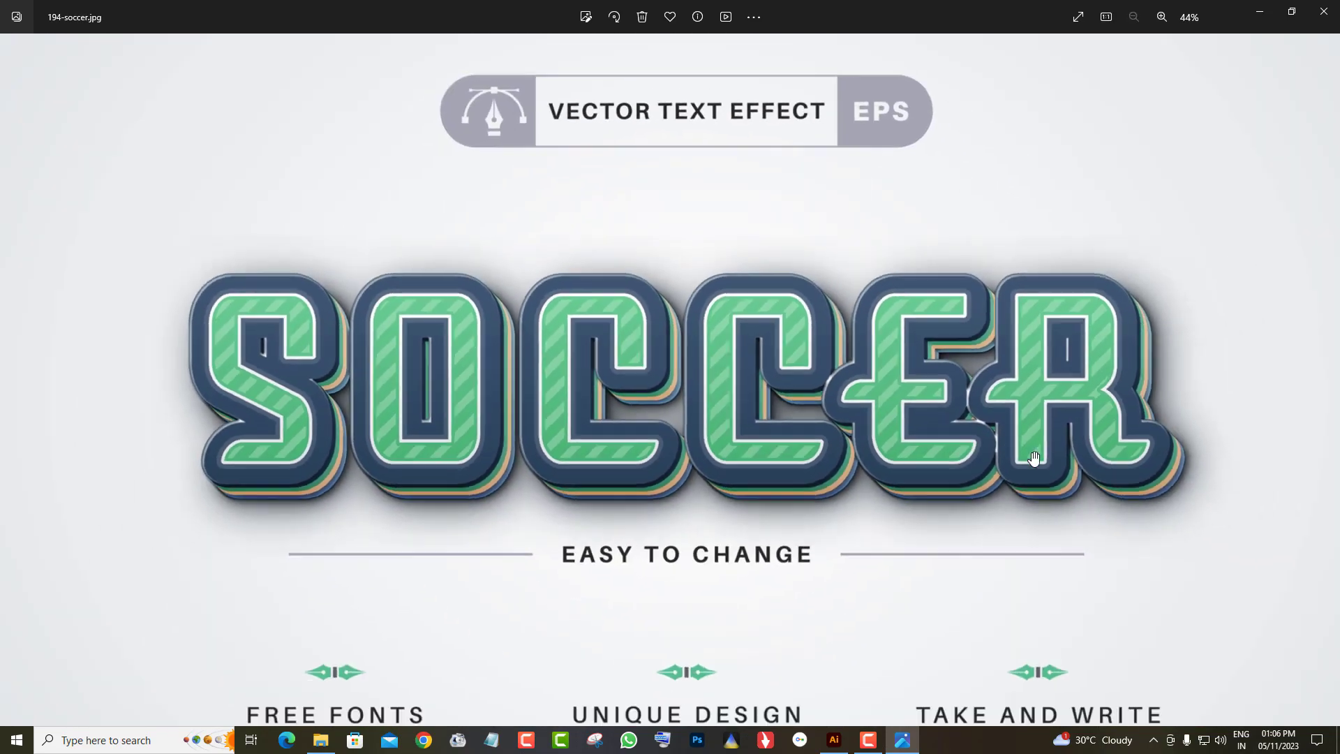
# Advance past the MOVIE and 12345 previews to 204-october.jpg, zooming each one
pyautogui.click(1331, 404)
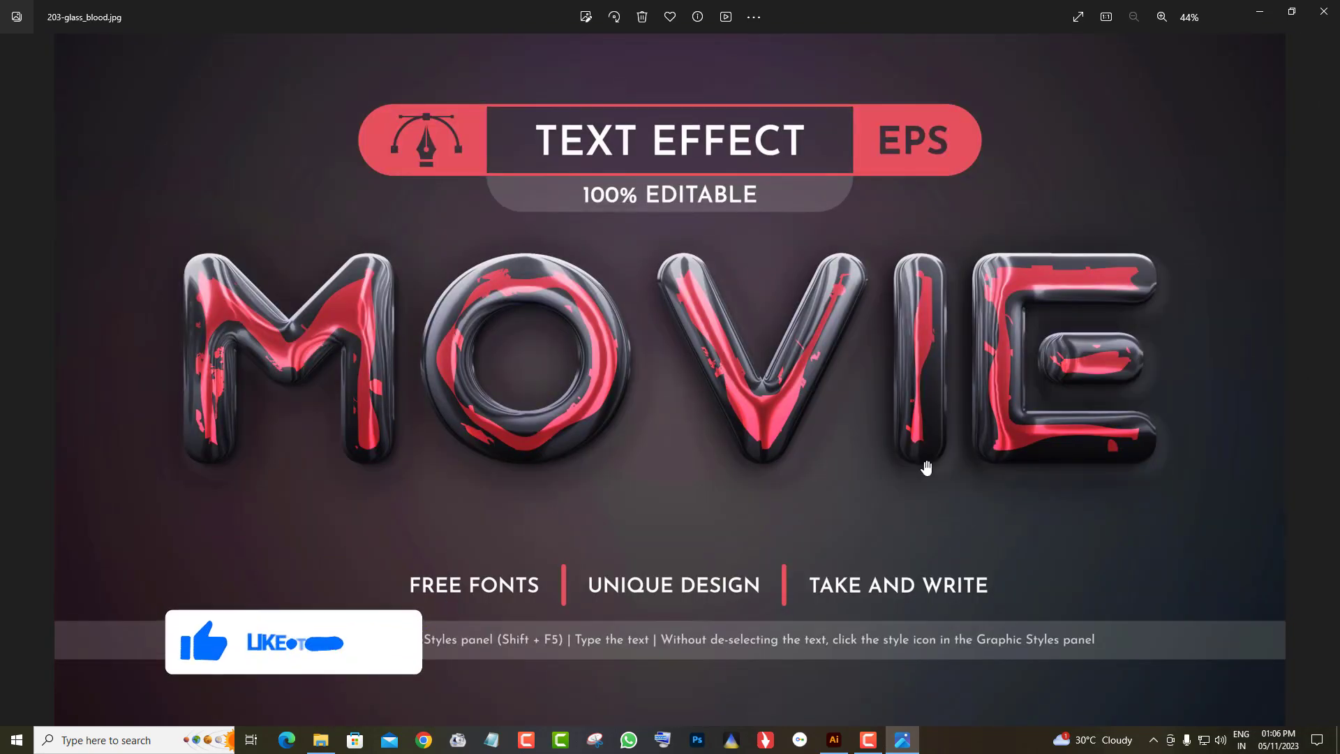
pyautogui.scroll(2, 926, 467)
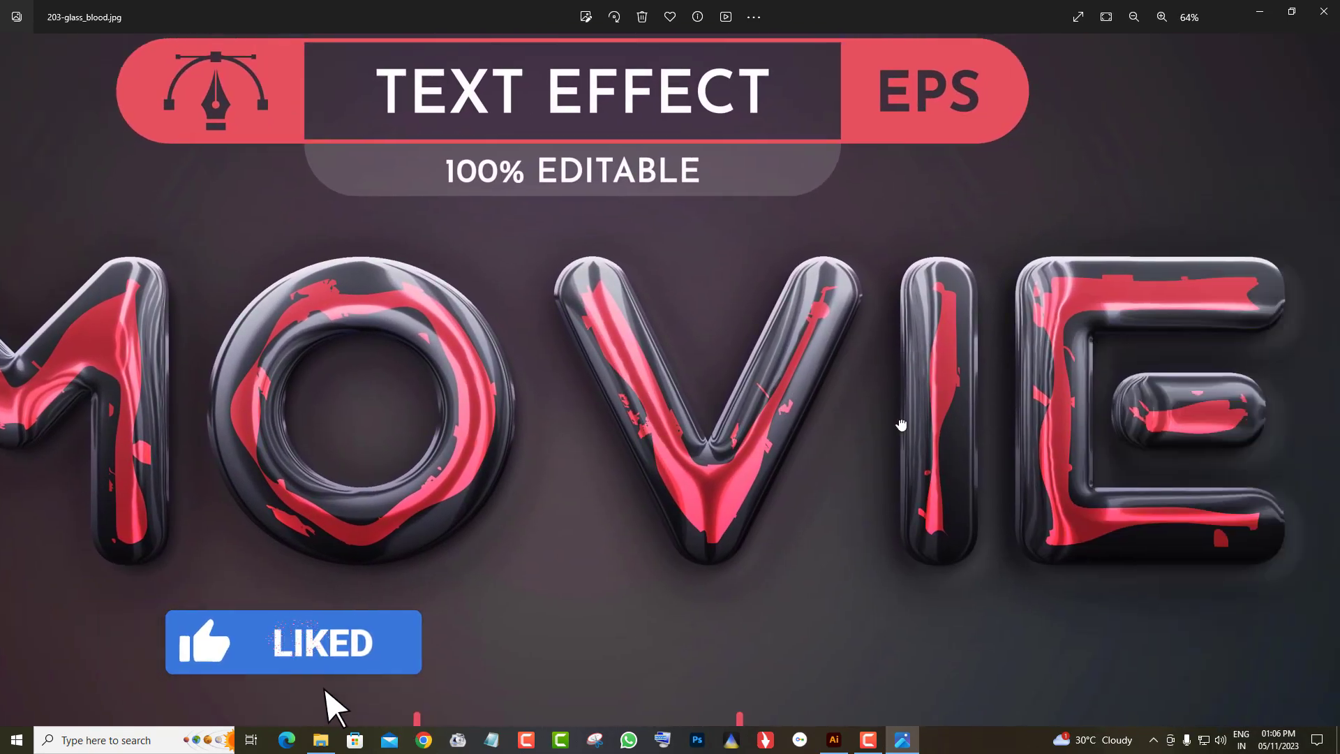
pyautogui.scroll(-2, 775, 440)
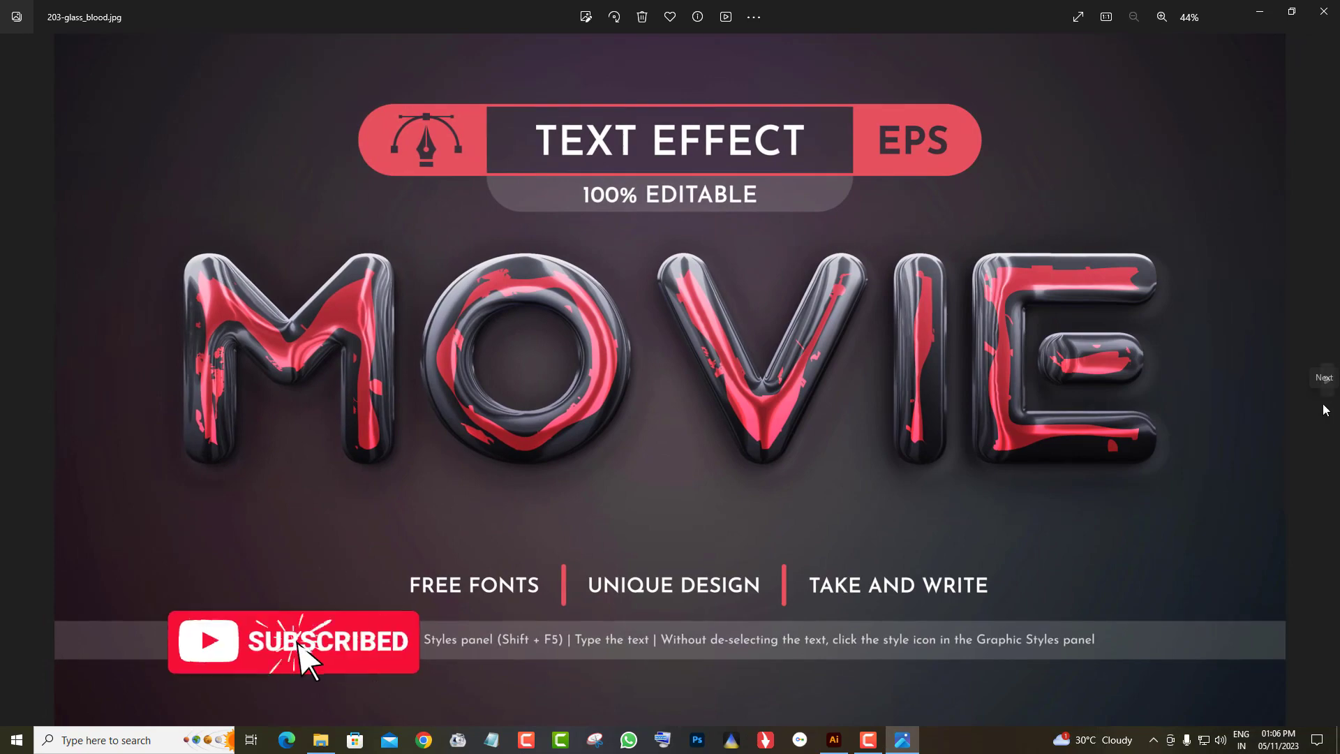
pyautogui.click(1326, 409)
pyautogui.scroll(5, 891, 473)
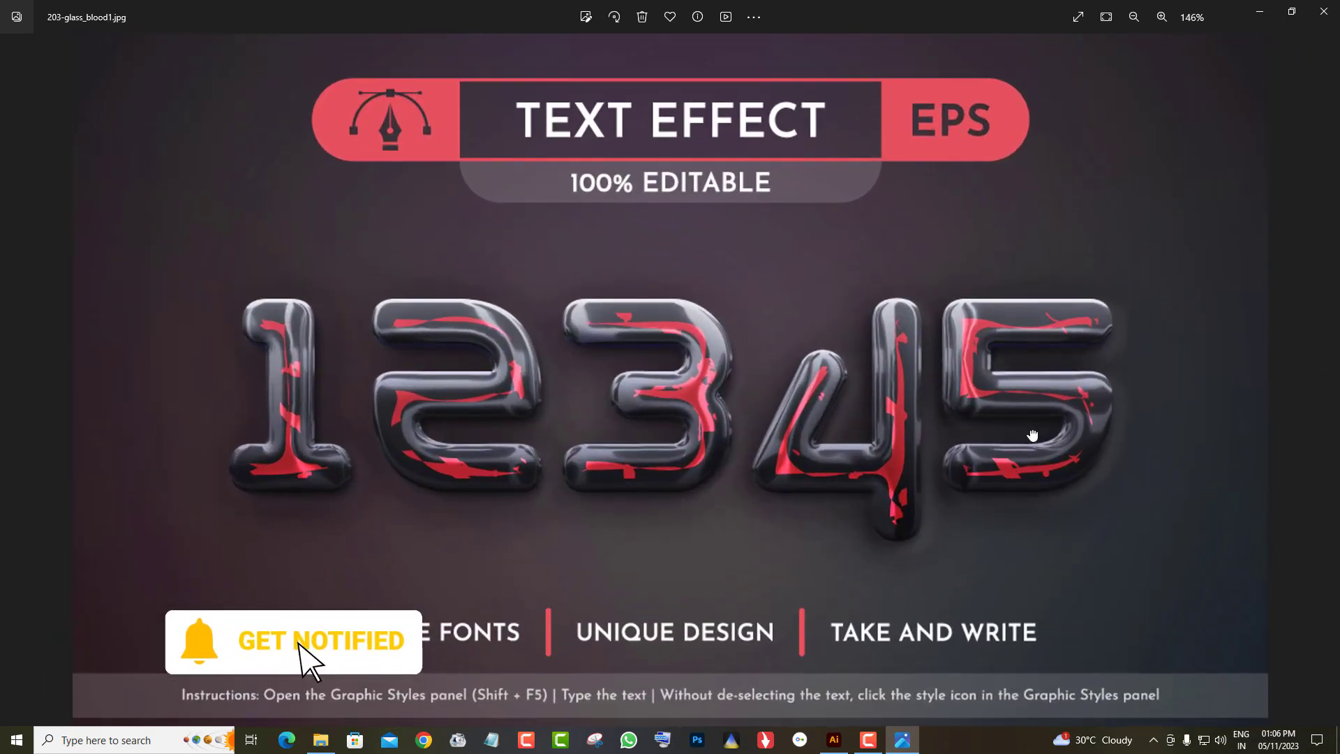
pyautogui.scroll(1, 1032, 437)
pyautogui.scroll(-3, 1036, 444)
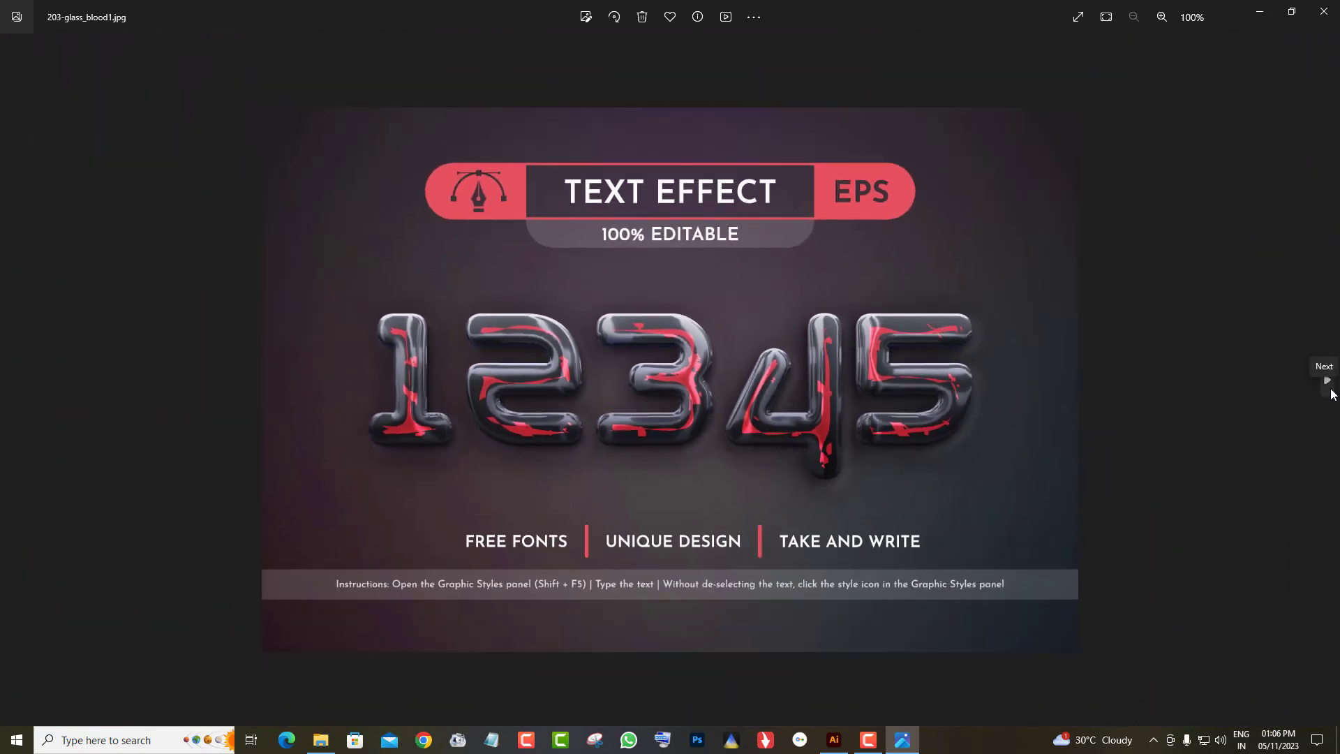
pyautogui.click(1330, 392)
pyautogui.scroll(3, 846, 488)
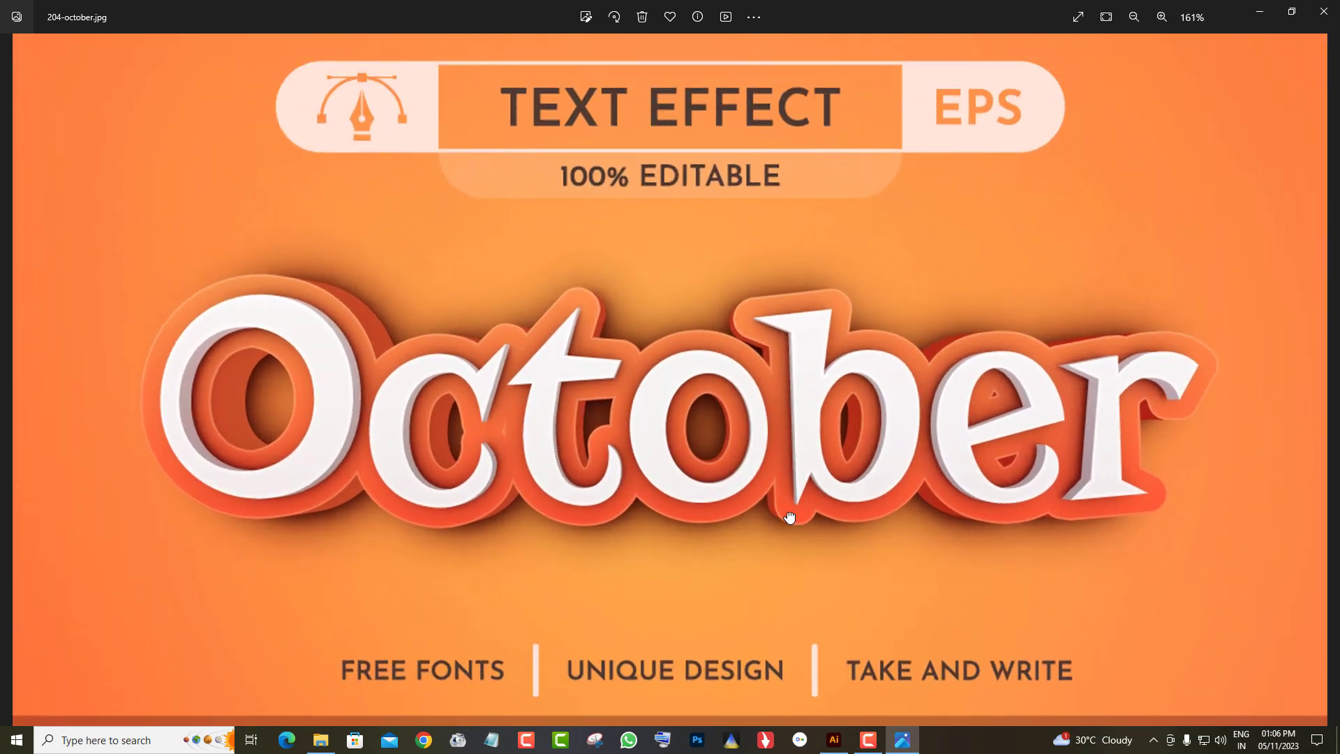
# Browse the FOOD and FREE CHIPS previews, zooming in and panning to the CHIPS bottom
pyautogui.scroll(-3, 788, 514)
pyautogui.click(1330, 395)
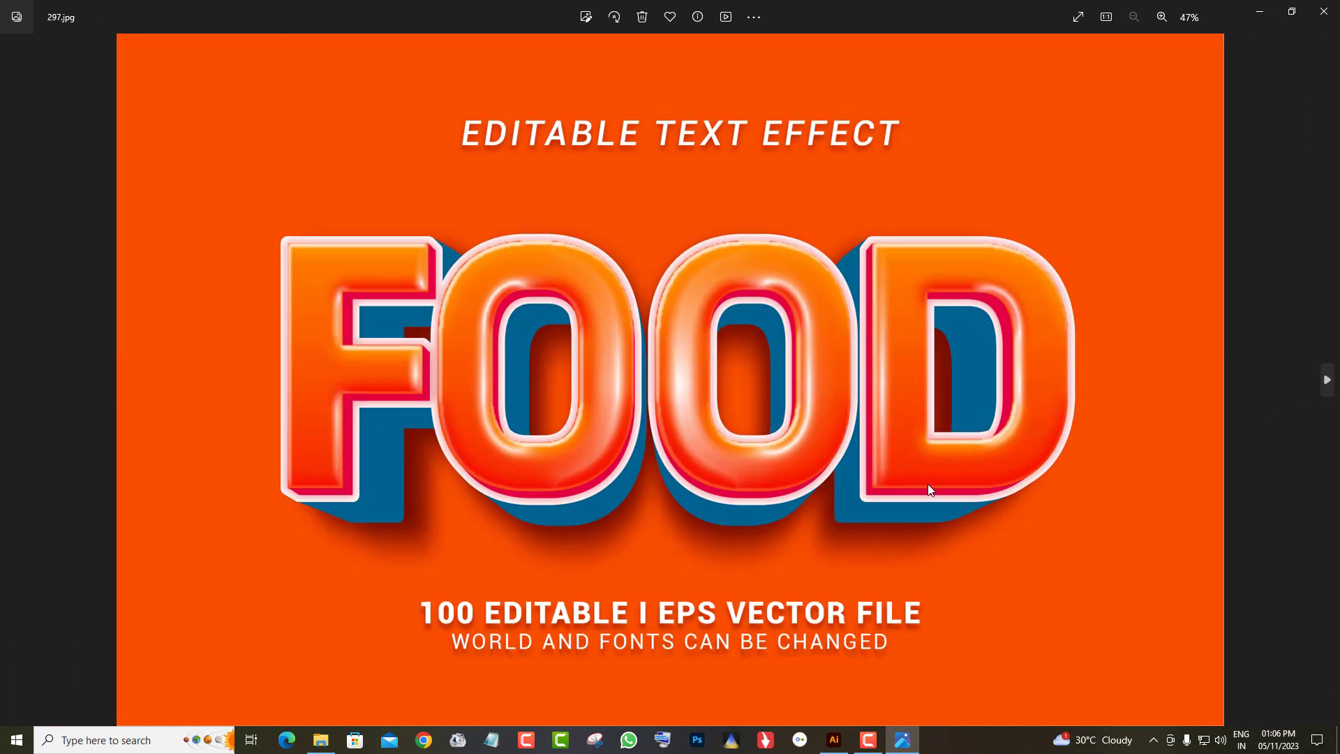
pyautogui.scroll(2, 928, 484)
pyautogui.scroll(1, 901, 551)
pyautogui.scroll(-1, 920, 461)
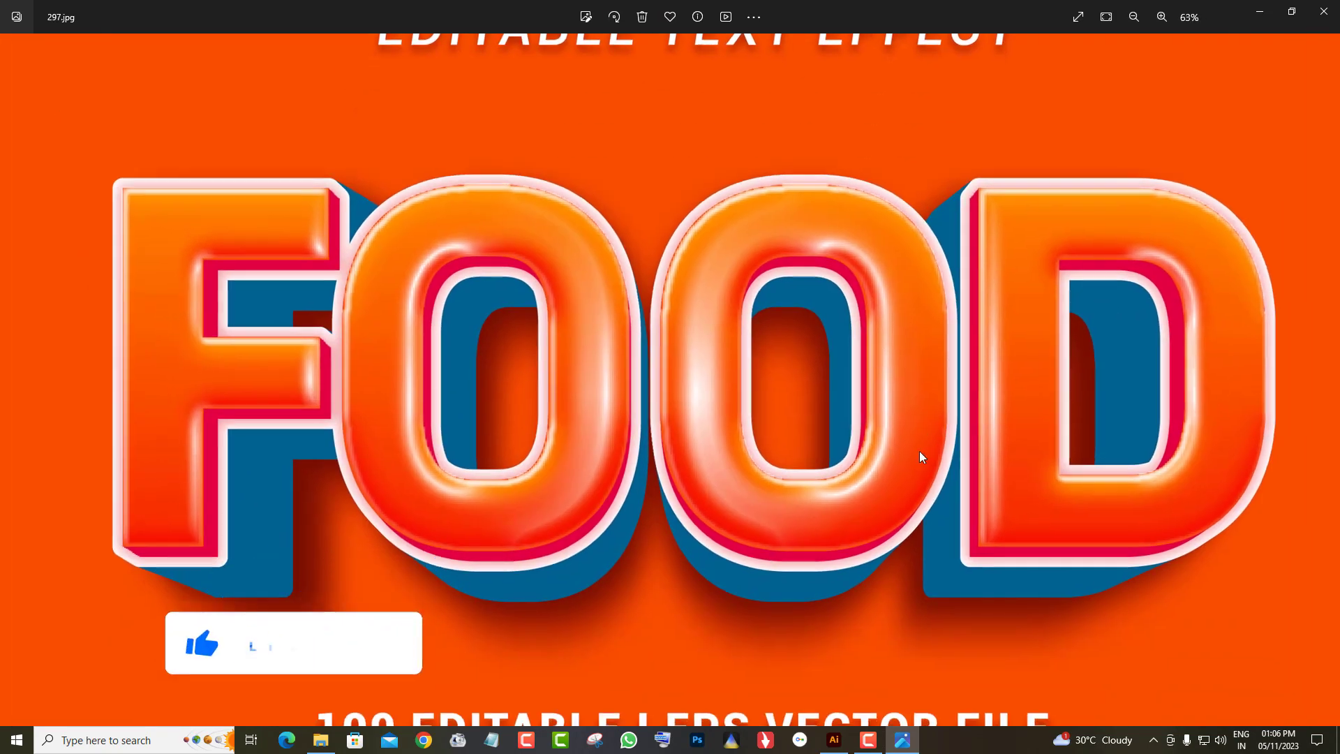
pyautogui.scroll(-1, 921, 457)
pyautogui.click(1330, 395)
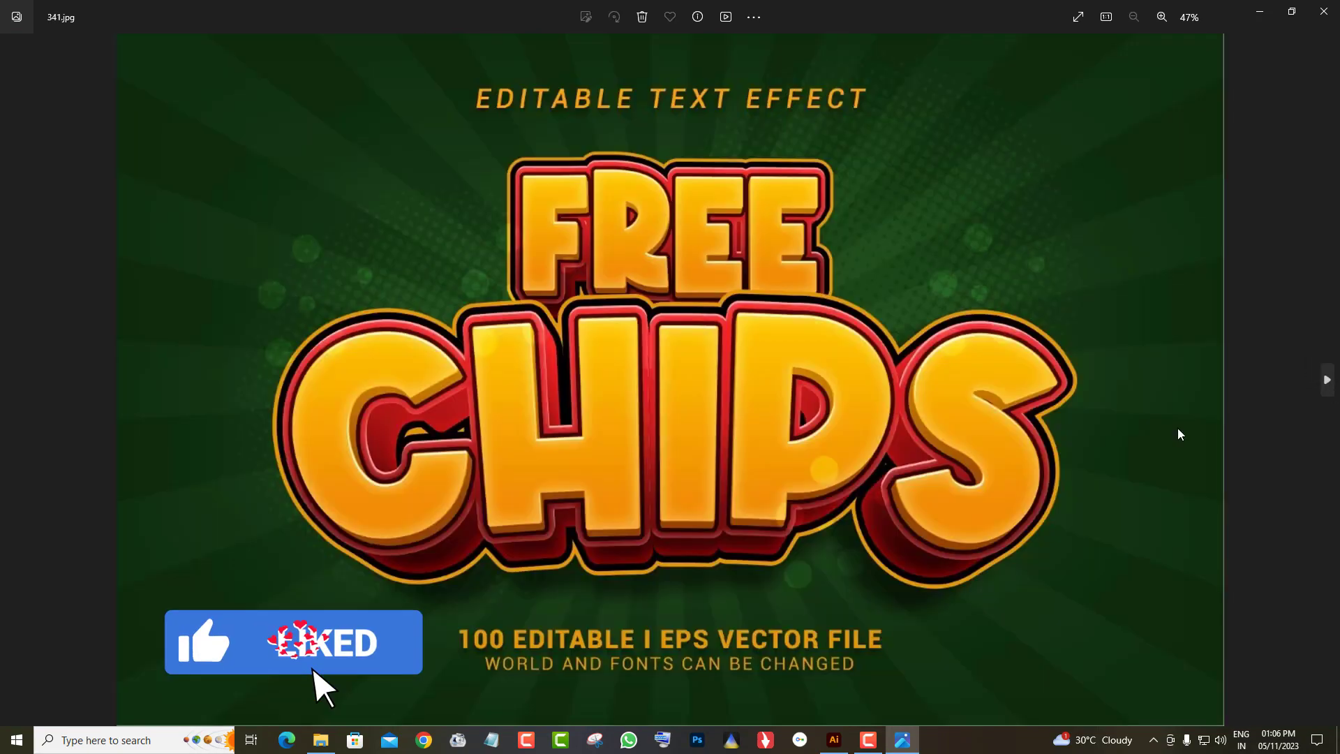
pyautogui.scroll(2, 744, 509)
pyautogui.scroll(1, 812, 505)
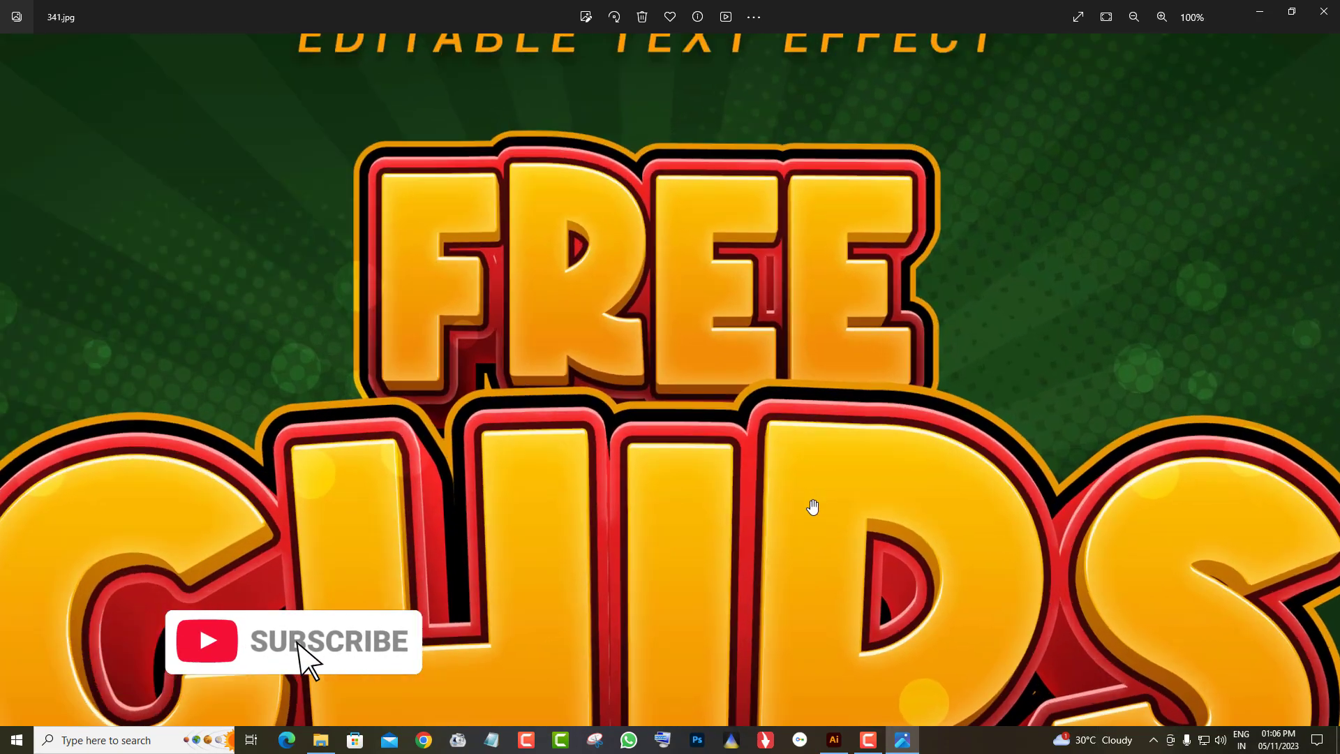
pyautogui.moveTo(808, 509); pyautogui.dragTo(813, 332)
pyautogui.scroll(-2, 813, 333)
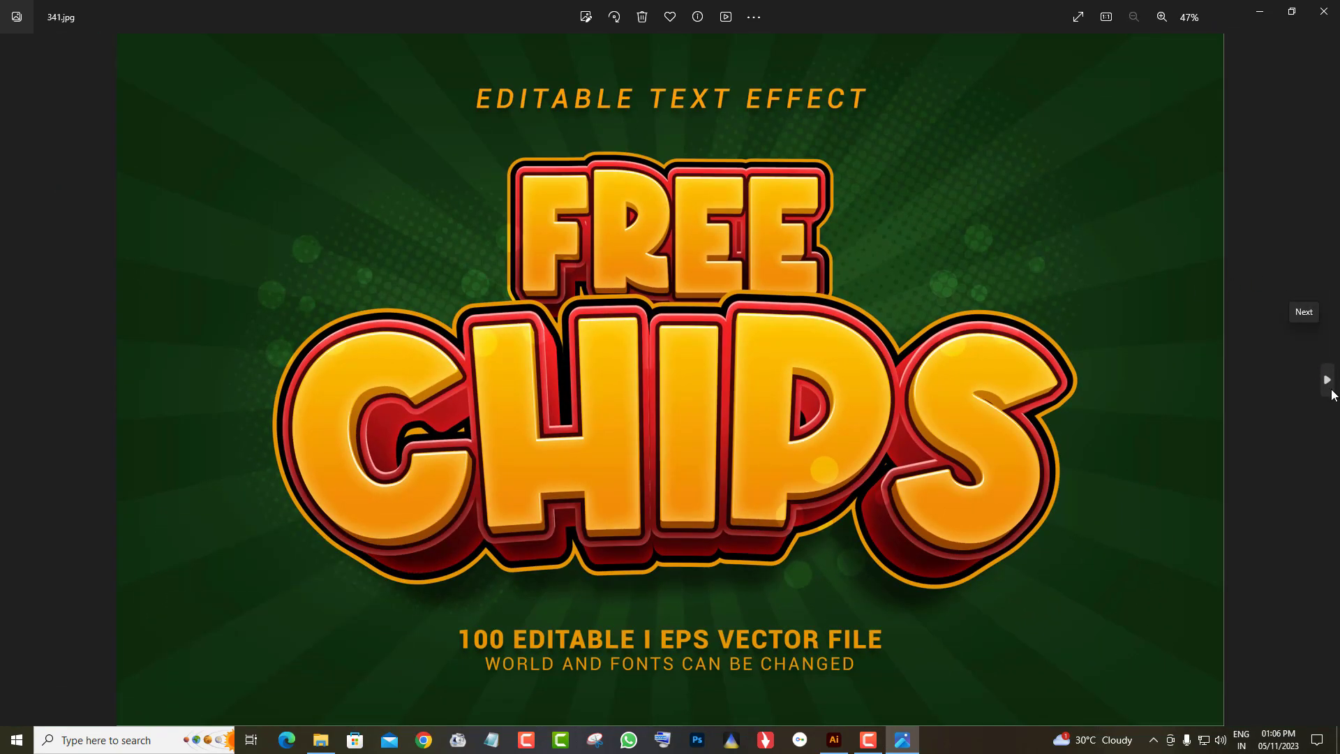
# Inspect the UNICORN and MAGIC previews up close, then advance to the KITTY image
pyautogui.click(1328, 385)
pyautogui.scroll(2, 818, 350)
pyautogui.moveTo(818, 350)
pyautogui.mouseDown()
pyautogui.moveTo(1004, 366)
pyautogui.moveTo(722, 383)
pyautogui.mouseUp()
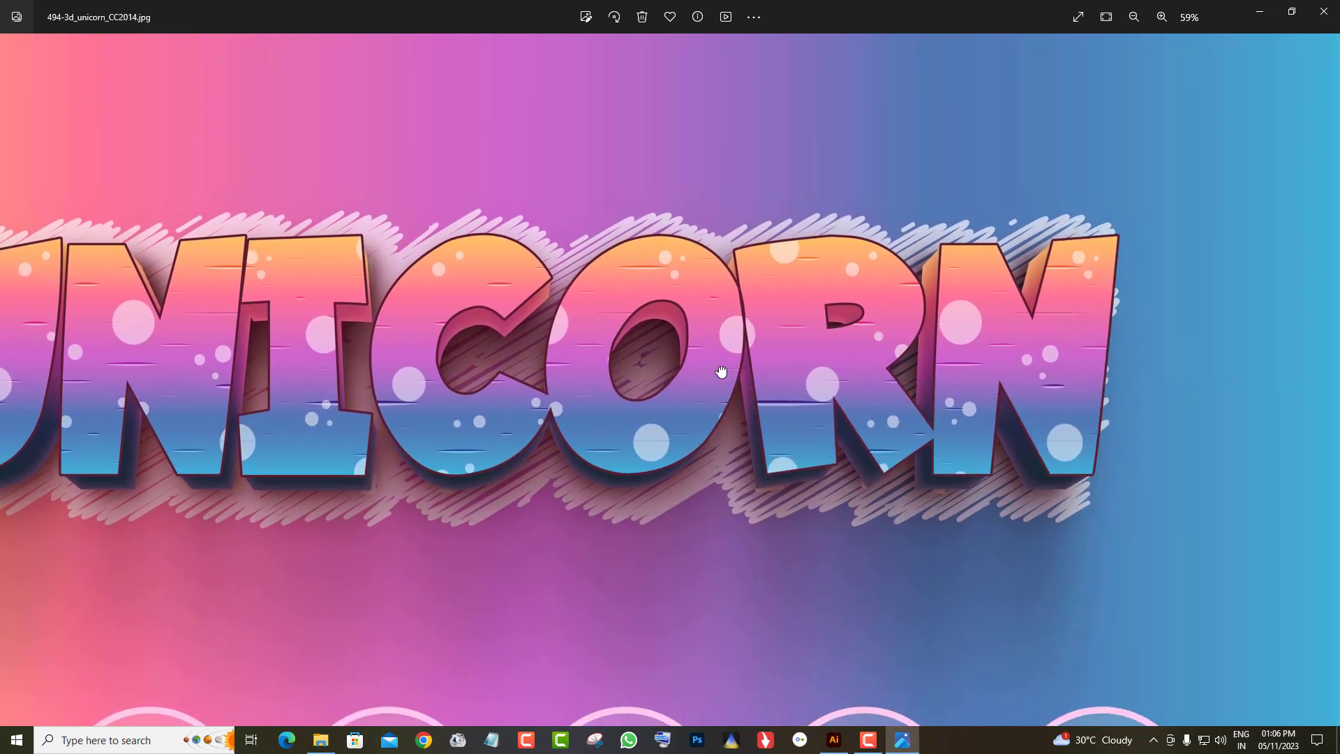
pyautogui.scroll(-2, 723, 392)
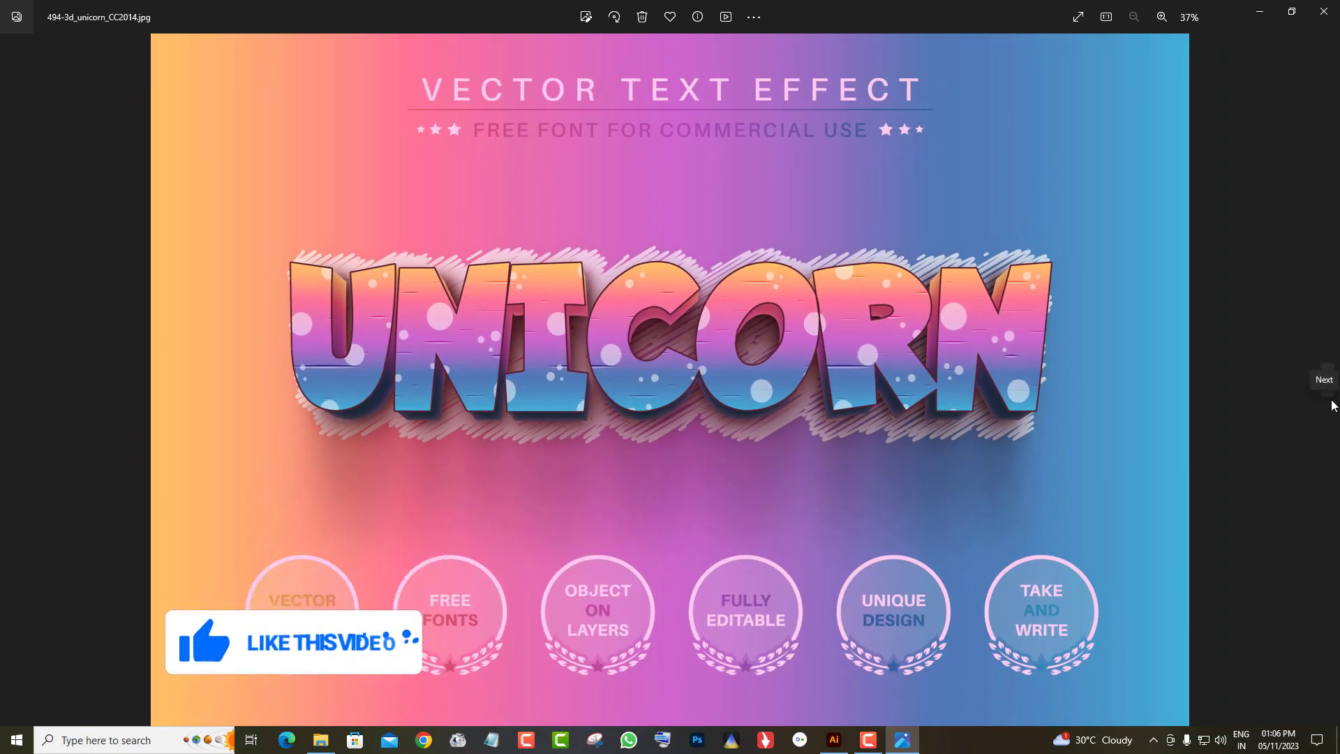
pyautogui.click(1330, 398)
pyautogui.scroll(2, 736, 459)
pyautogui.moveTo(736, 459); pyautogui.dragTo(898, 308)
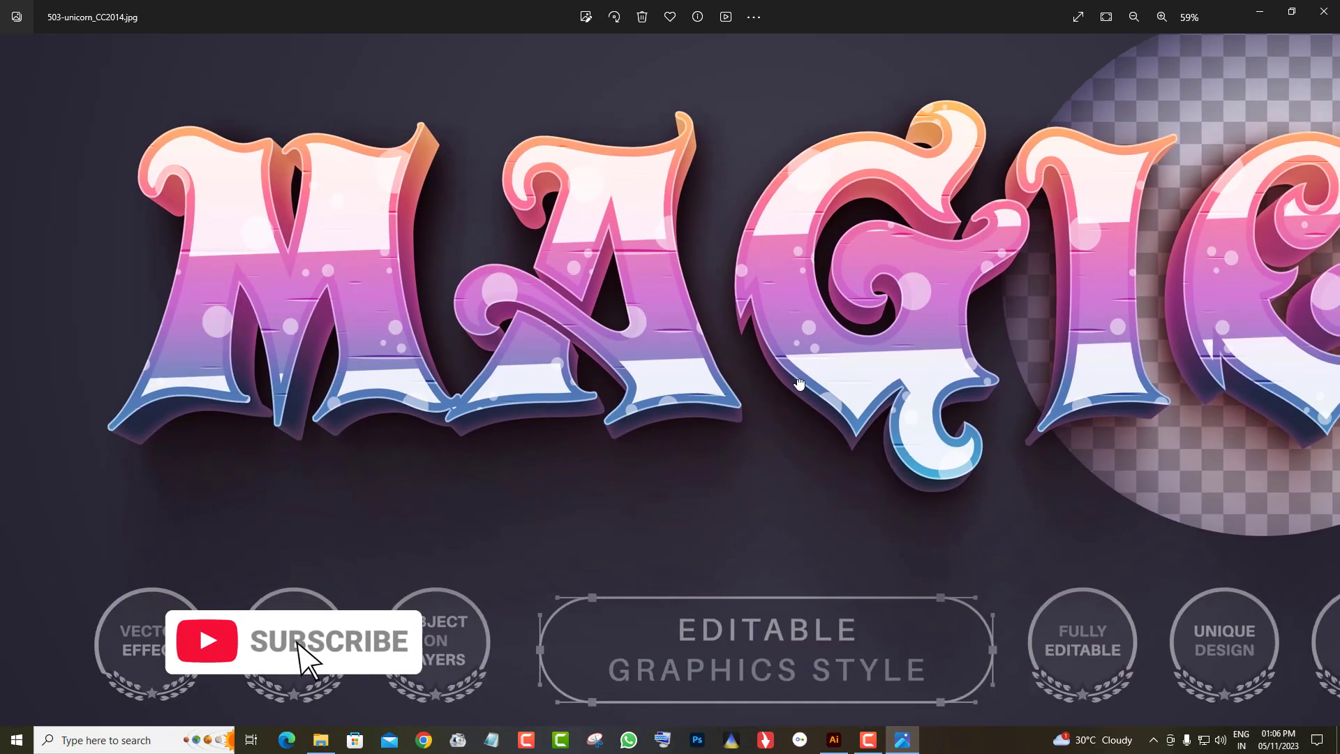
pyautogui.moveTo(896, 416); pyautogui.dragTo(711, 387)
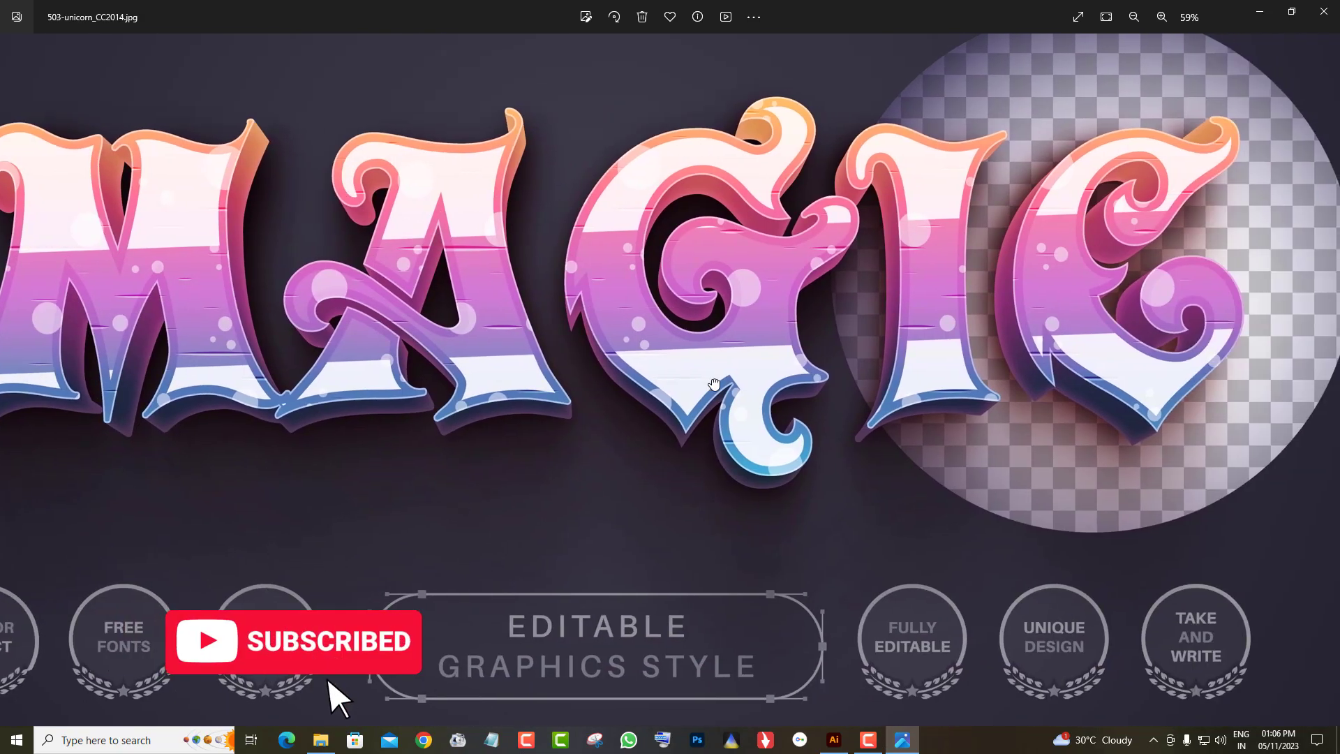
pyautogui.scroll(-1, 712, 387)
pyautogui.scroll(-1, 712, 387)
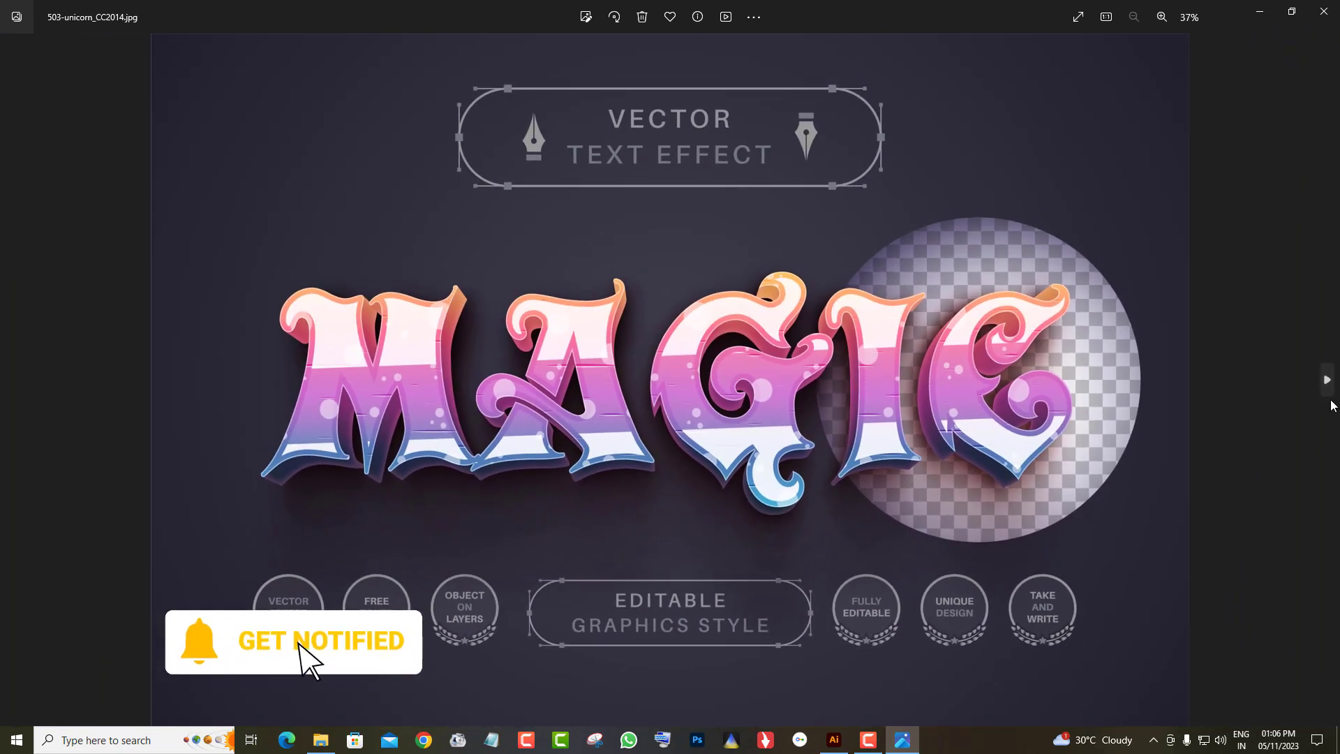
pyautogui.click(1326, 379)
pyautogui.scroll(2, 868, 254)
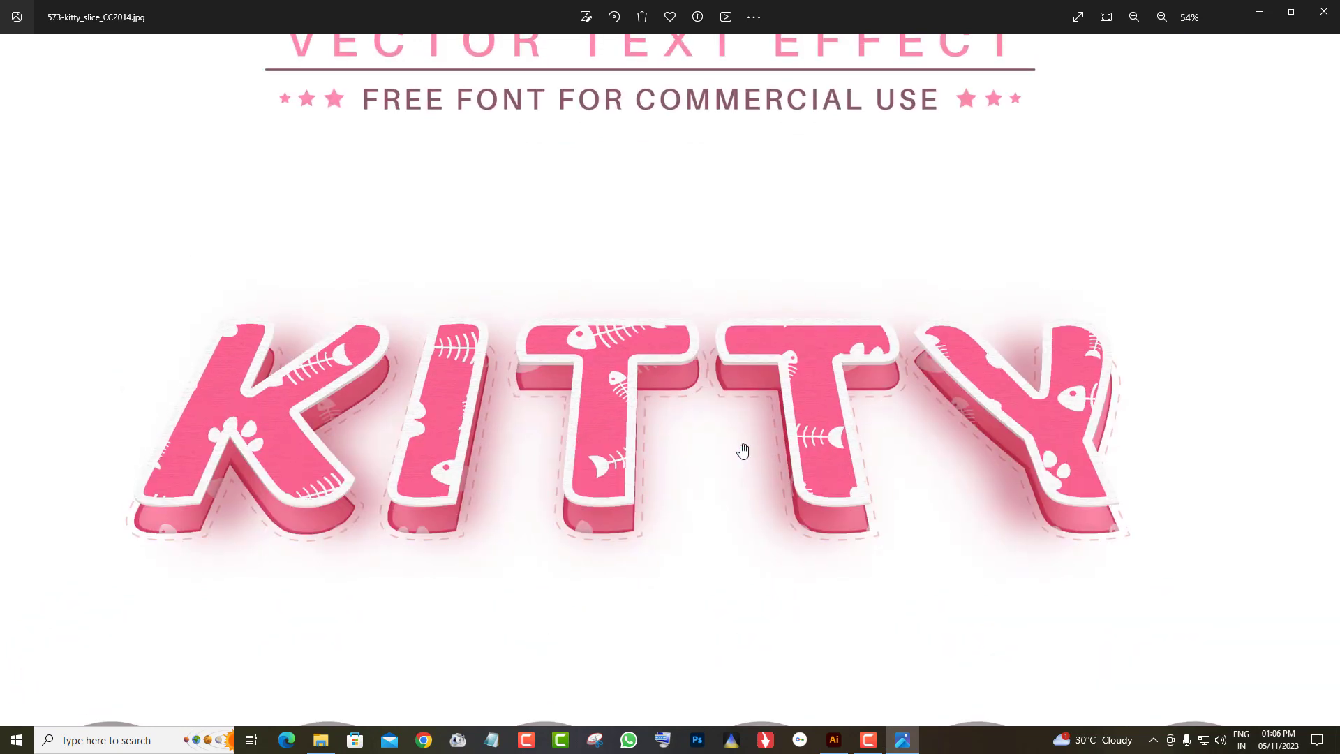
# Pan the KITTY letters, then view the SUMMER TIME and BUBBLE previews zoomed in
pyautogui.scroll(2, 743, 451)
pyautogui.moveTo(756, 439); pyautogui.dragTo(674, 394)
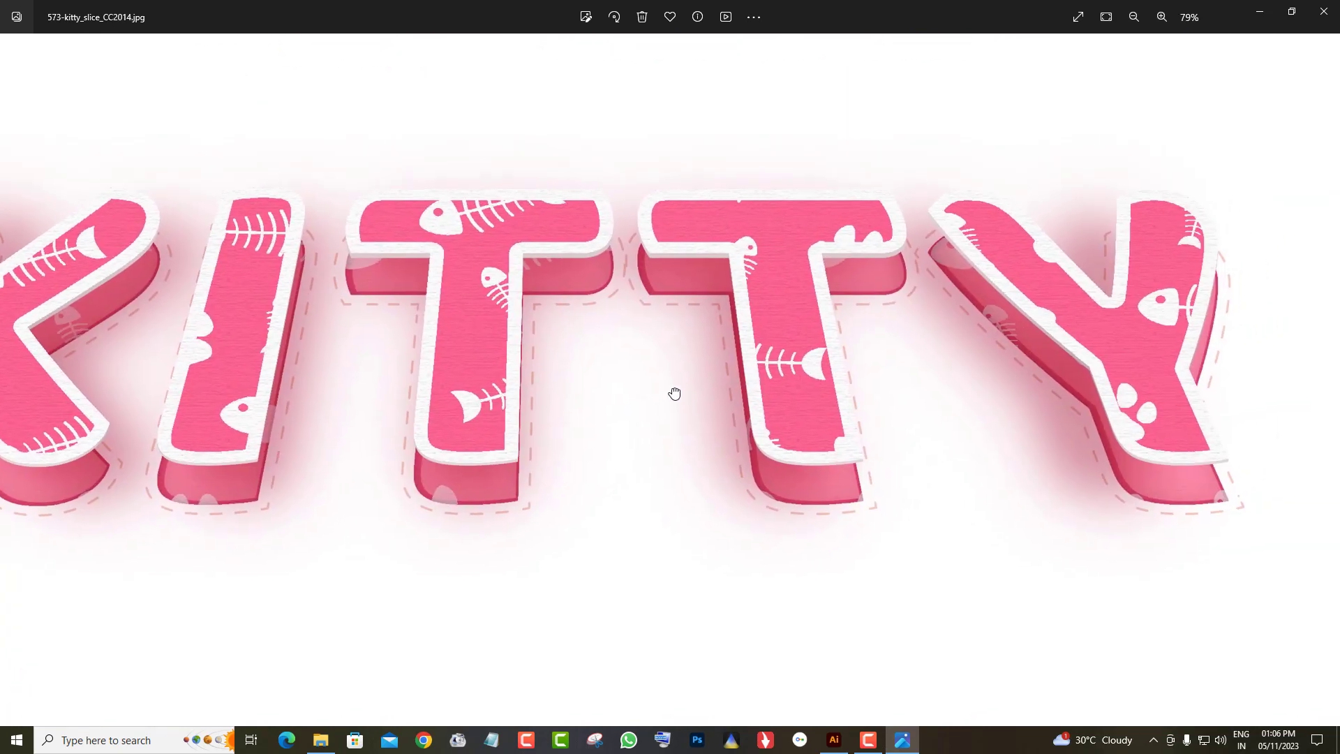
pyautogui.scroll(-2, 674, 393)
pyautogui.scroll(-2, 674, 393)
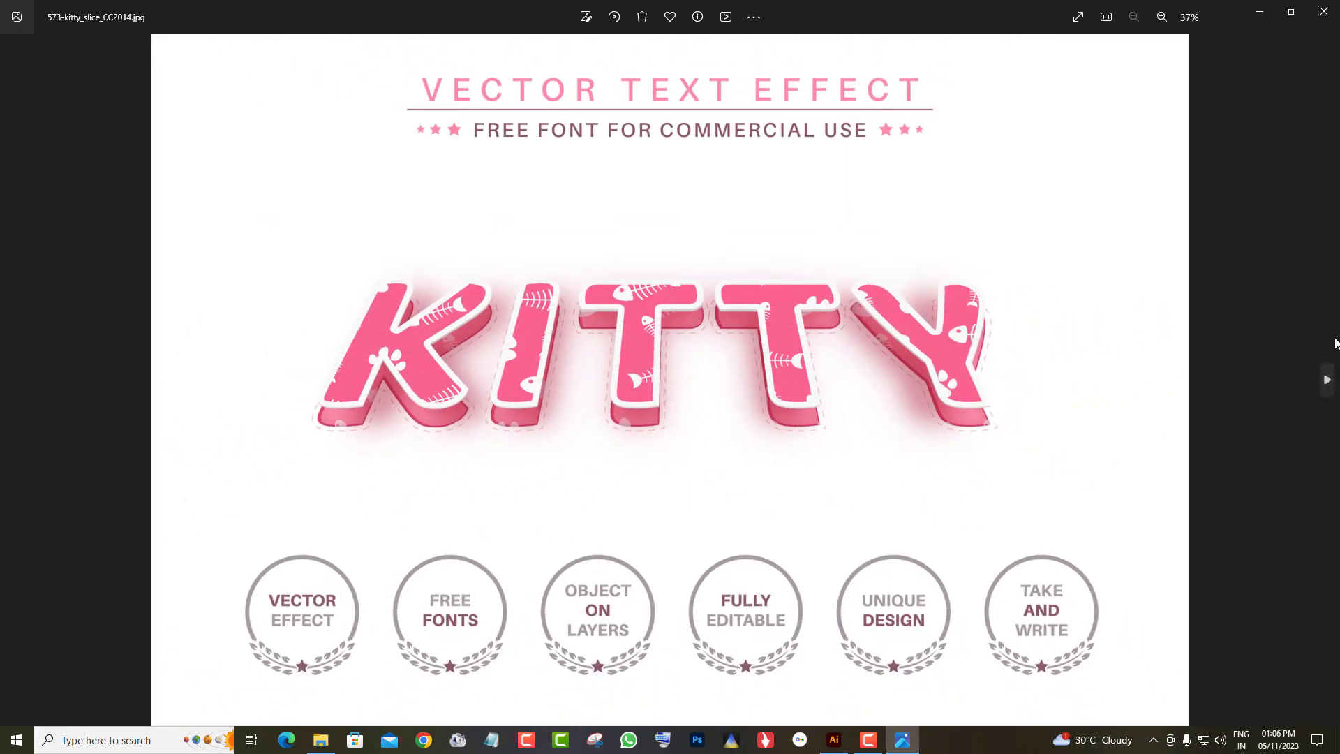
pyautogui.click(1326, 380)
pyautogui.scroll(3, 820, 224)
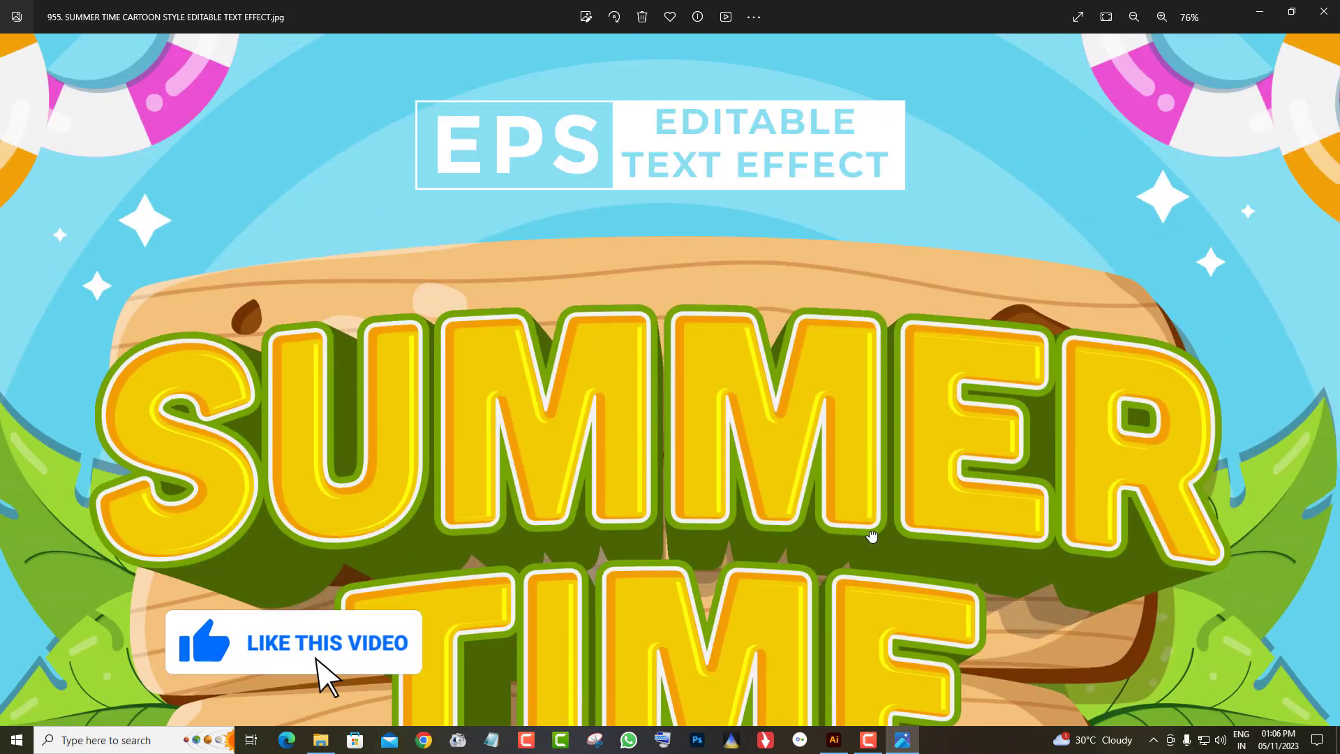
pyautogui.scroll(-3, 912, 508)
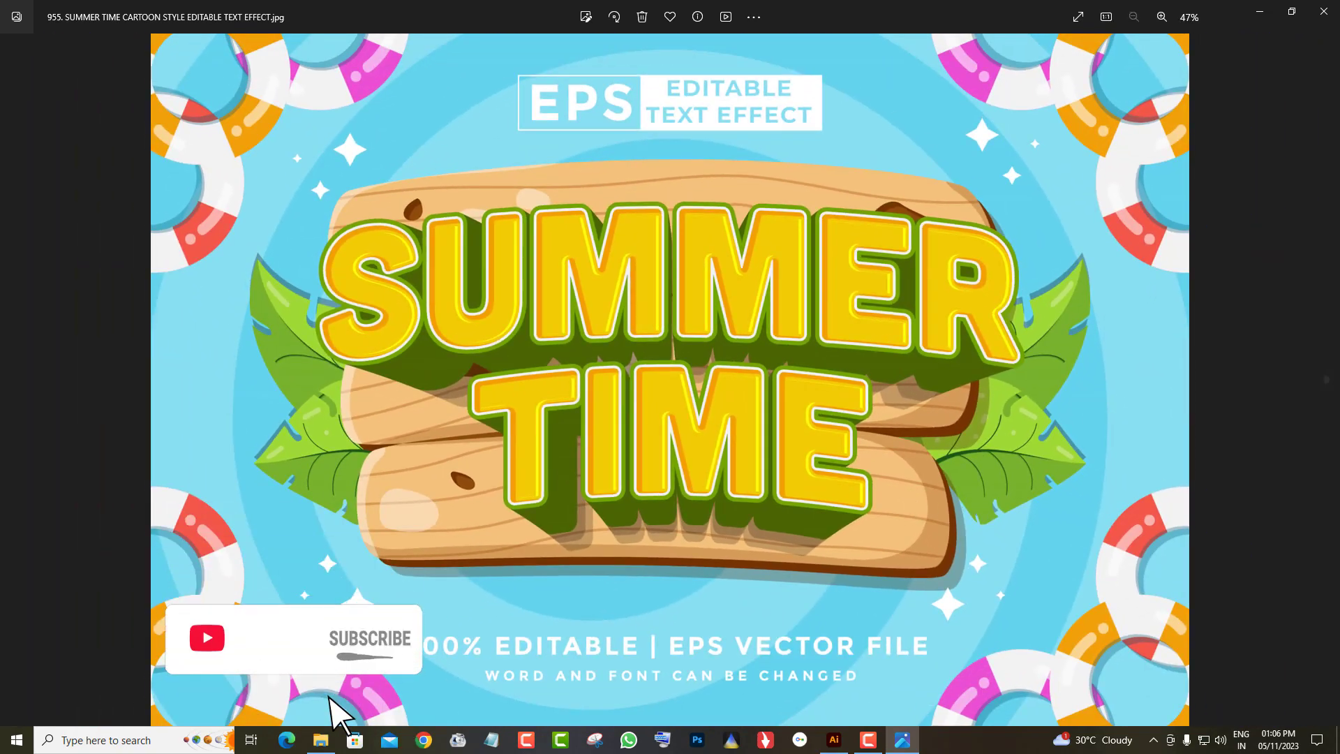
pyautogui.click(1324, 381)
pyautogui.scroll(2, 780, 440)
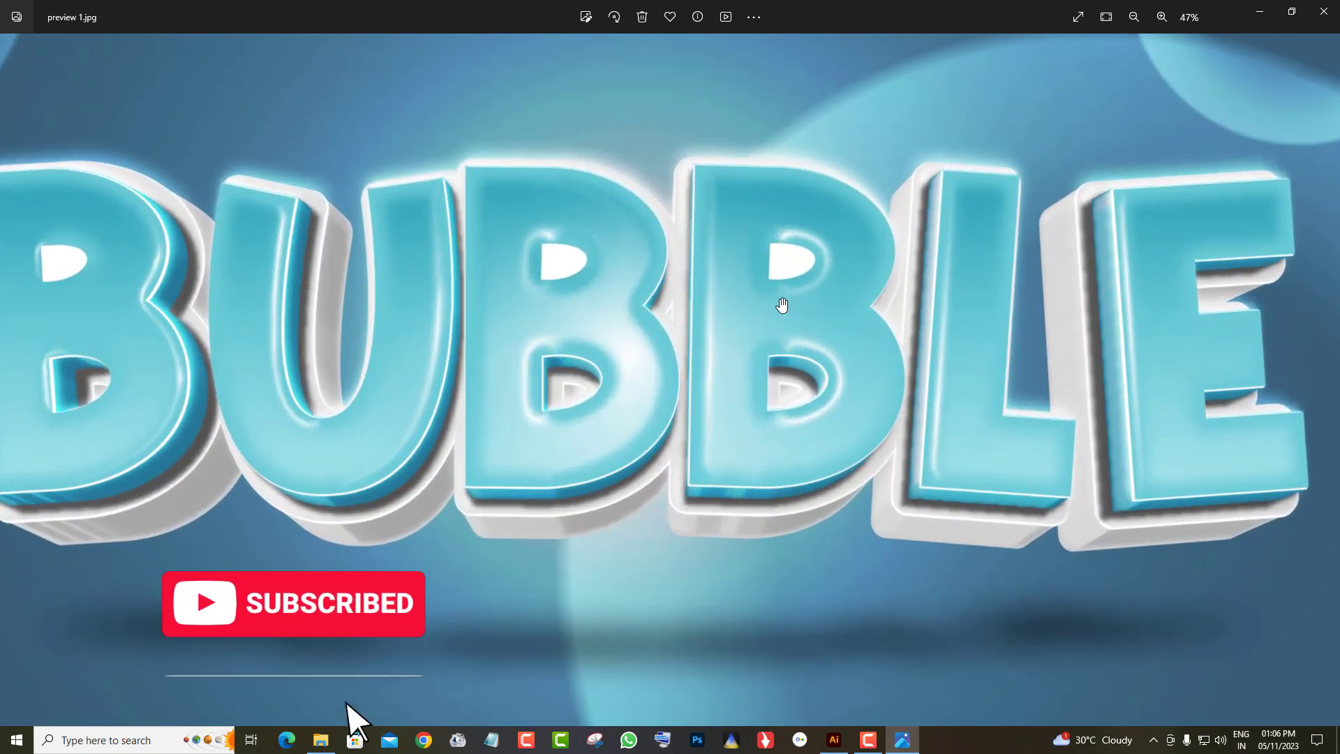
pyautogui.scroll(2, 781, 303)
pyautogui.moveTo(839, 533)
pyautogui.mouseDown()
pyautogui.moveTo(1181, 418)
pyautogui.moveTo(951, 249)
pyautogui.moveTo(1125, 335)
pyautogui.moveTo(853, 402)
pyautogui.mouseUp()
pyautogui.scroll(-2, 853, 401)
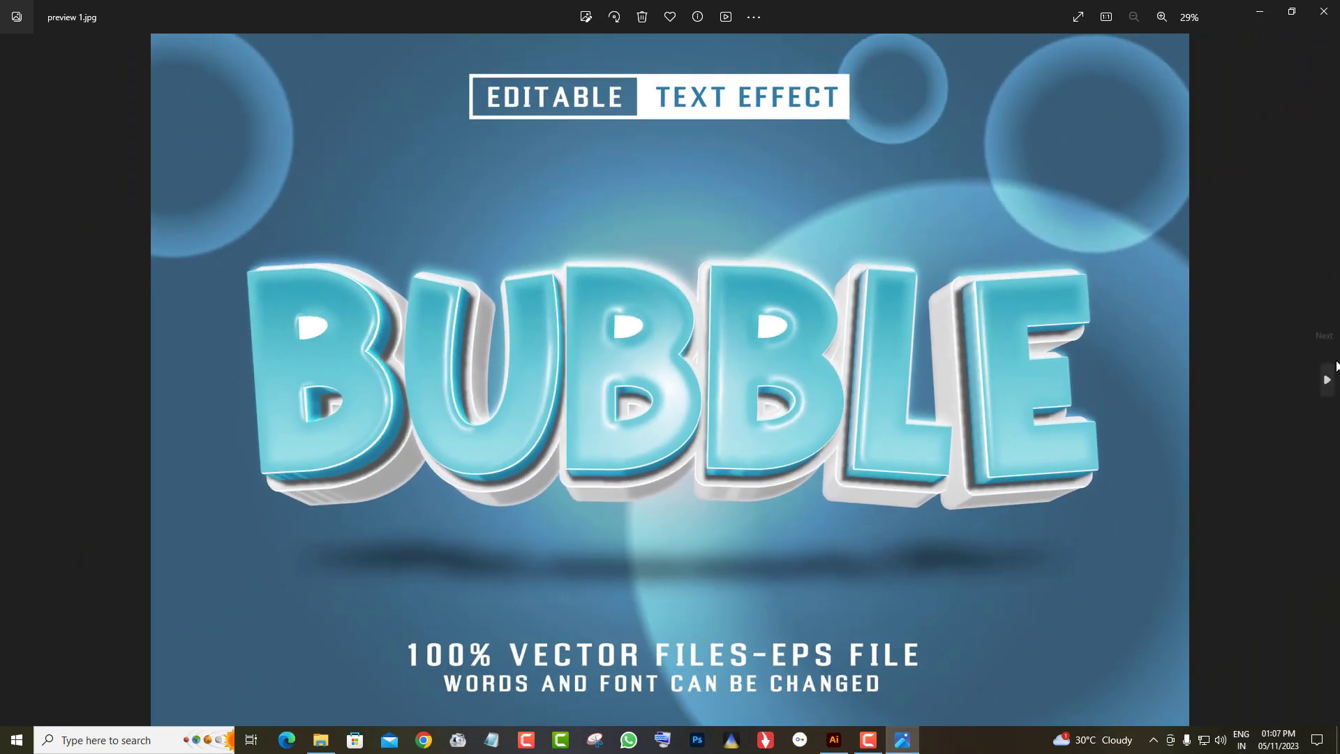
# Step through the SAMPLE, TEXT and spooky previews to the yellow Magic image
pyautogui.click(1327, 379)
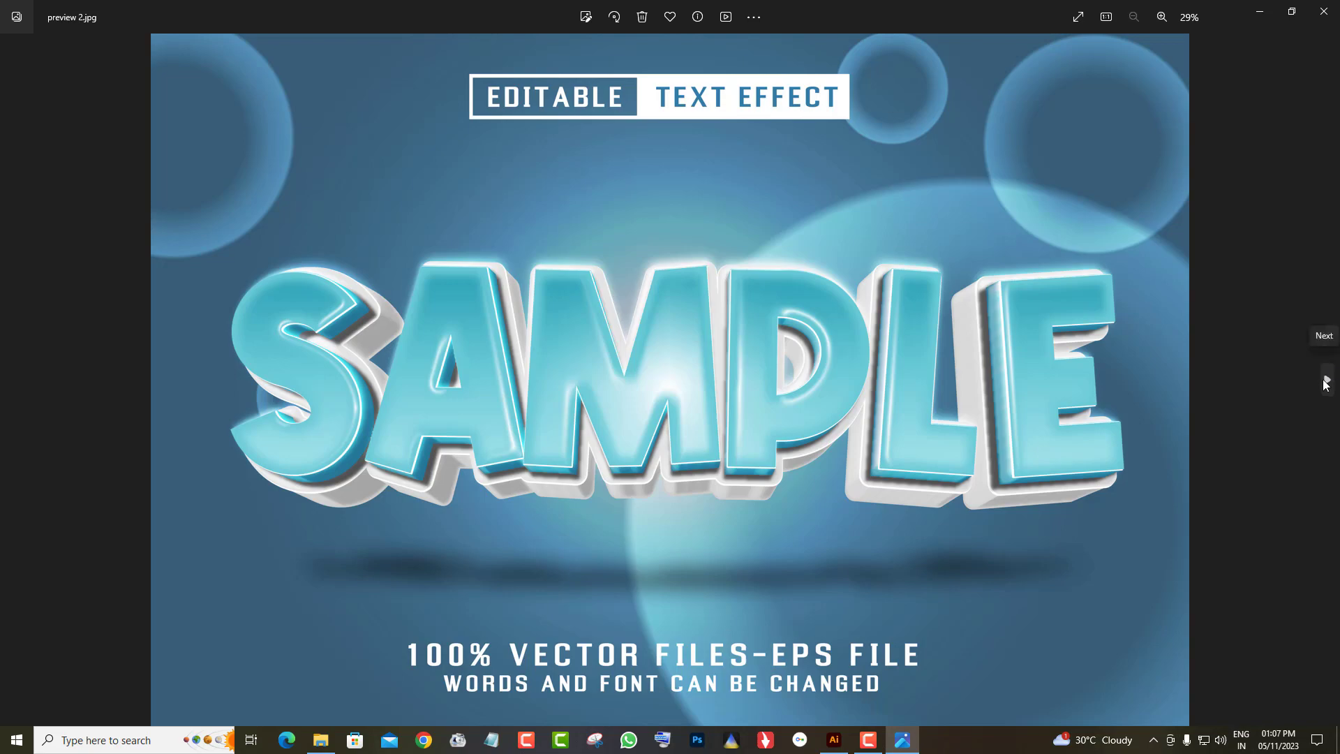
pyautogui.click(1326, 381)
pyautogui.scroll(2, 847, 383)
pyautogui.moveTo(846, 383)
pyautogui.mouseDown()
pyautogui.moveTo(921, 514)
pyautogui.moveTo(959, 218)
pyautogui.mouseUp()
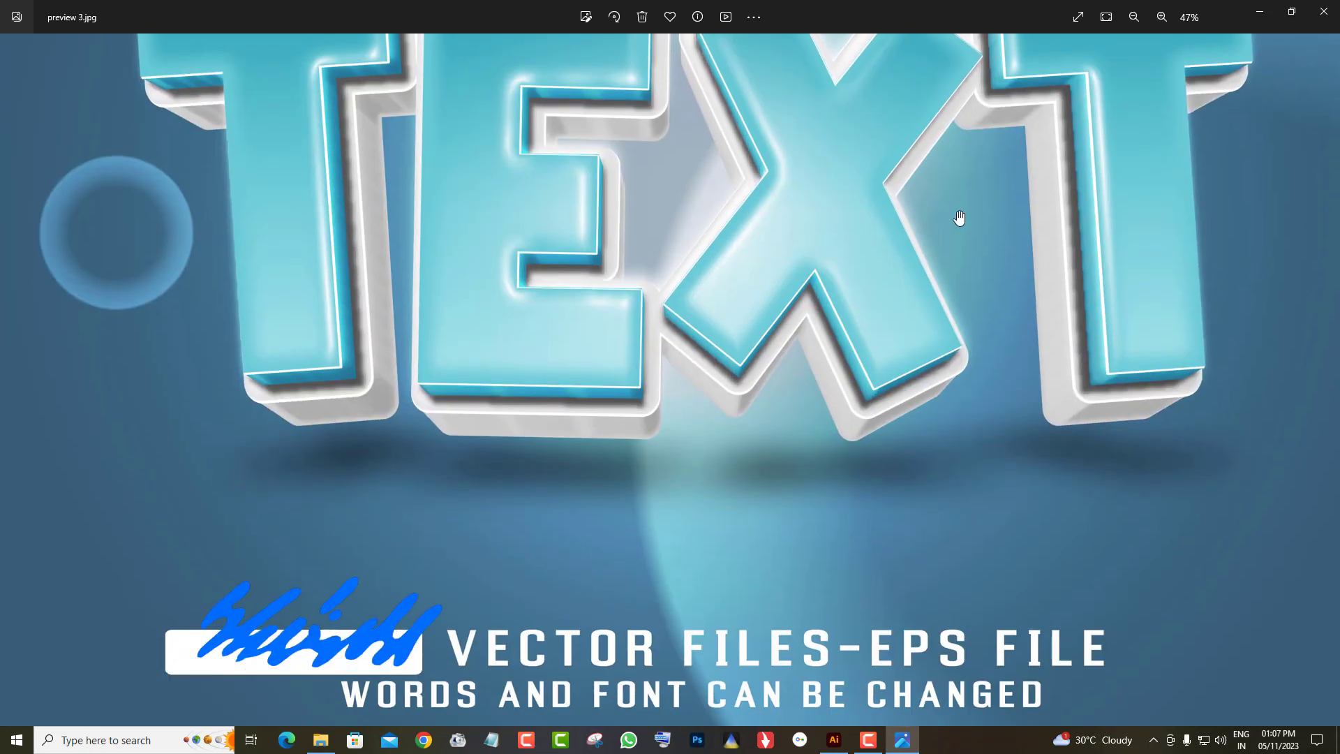
pyautogui.scroll(-2, 962, 279)
pyautogui.click(1326, 377)
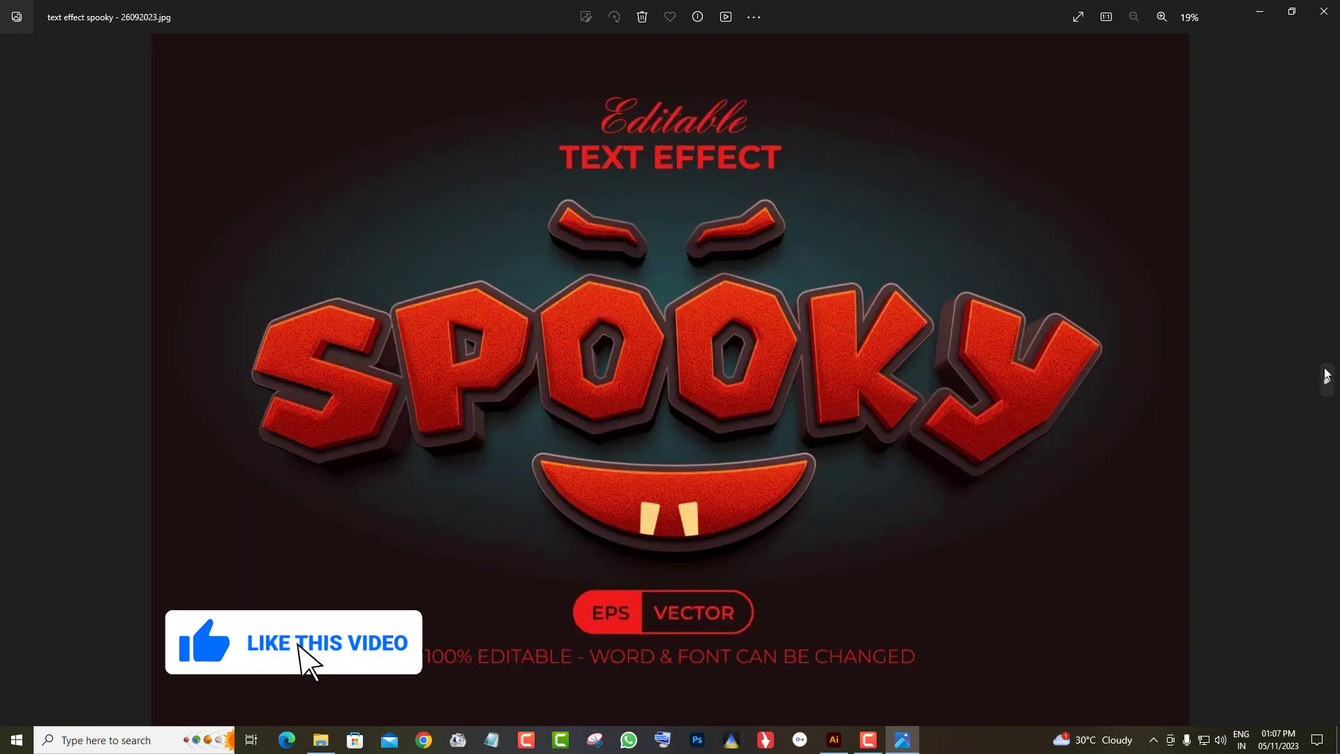
pyautogui.scroll(1, 926, 383)
pyautogui.scroll(1, 907, 364)
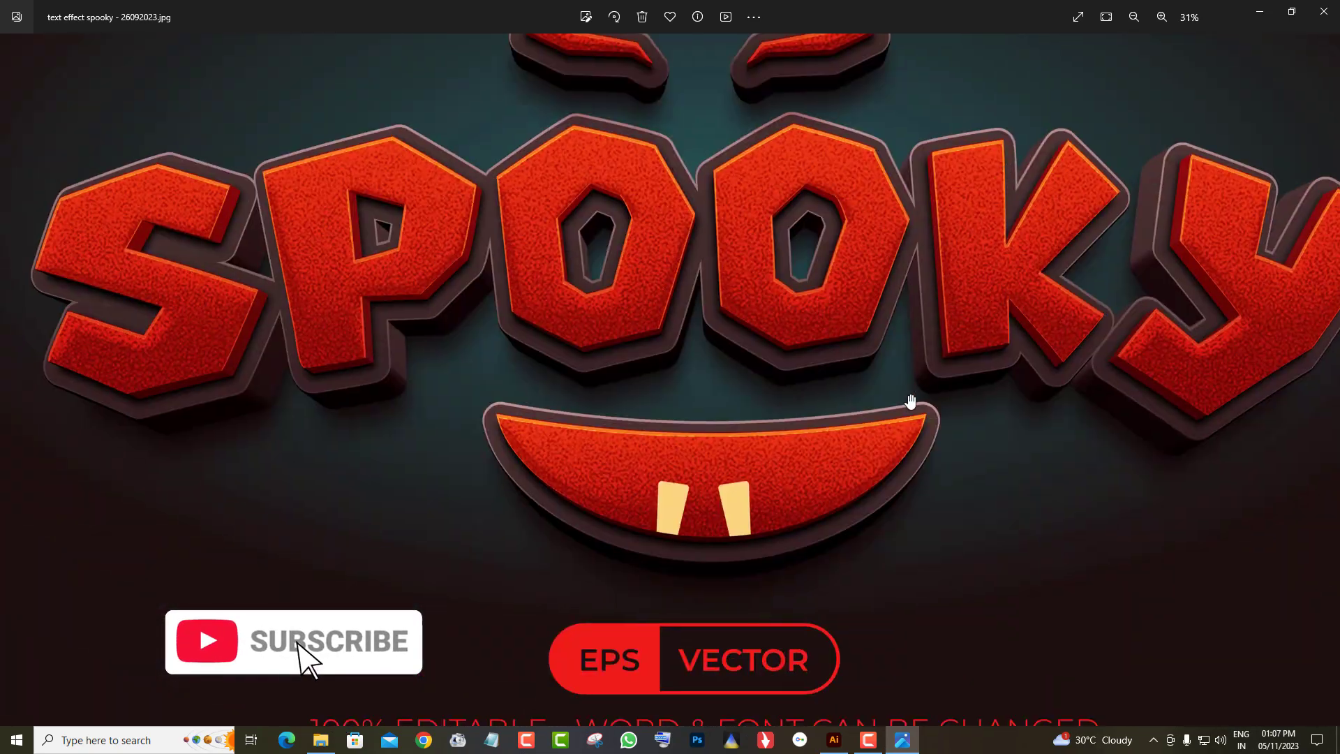
pyautogui.scroll(-2, 912, 396)
pyautogui.click(1326, 377)
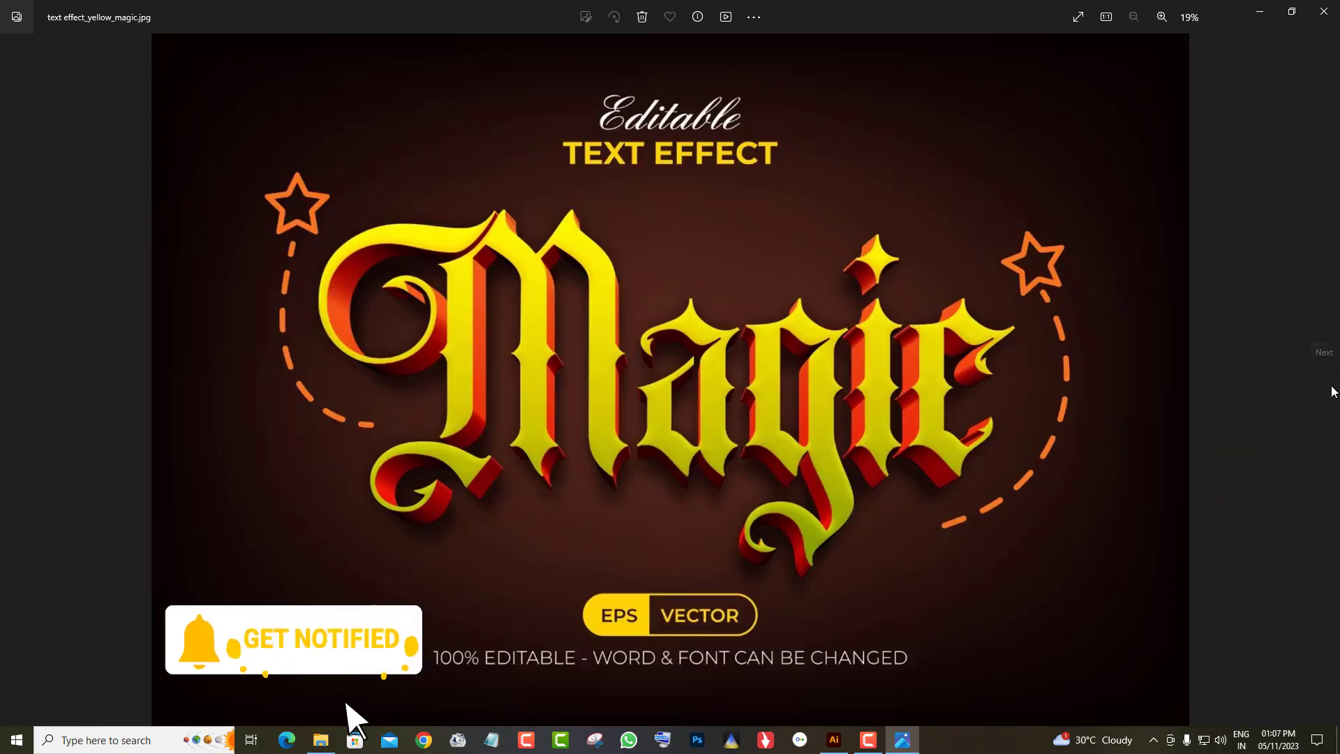
pyautogui.scroll(1, 923, 391)
pyautogui.scroll(1, 922, 455)
pyautogui.scroll(-2, 987, 209)
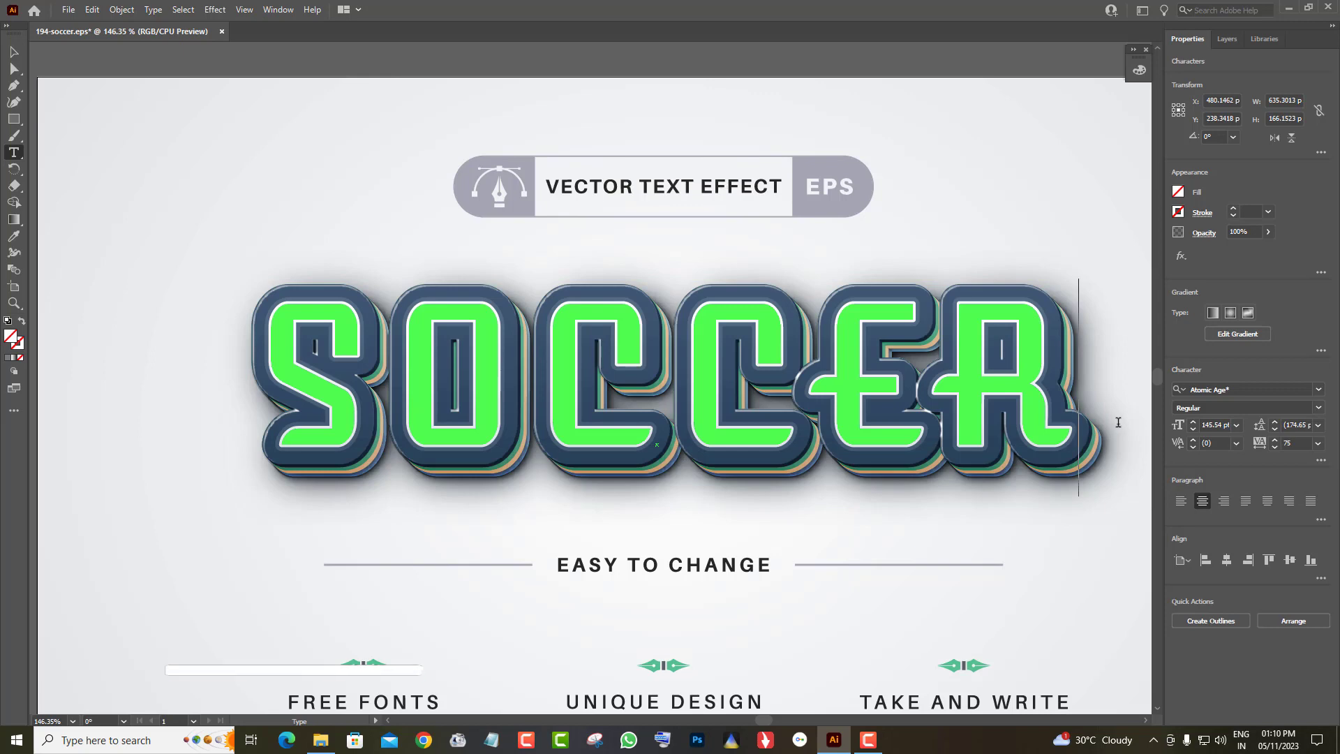
# Retype the green SOCCER headline as 'Gyan' and scale it up slightly
pyautogui.hotkey('ctrl', 'a')
pyautogui.write('Gy')
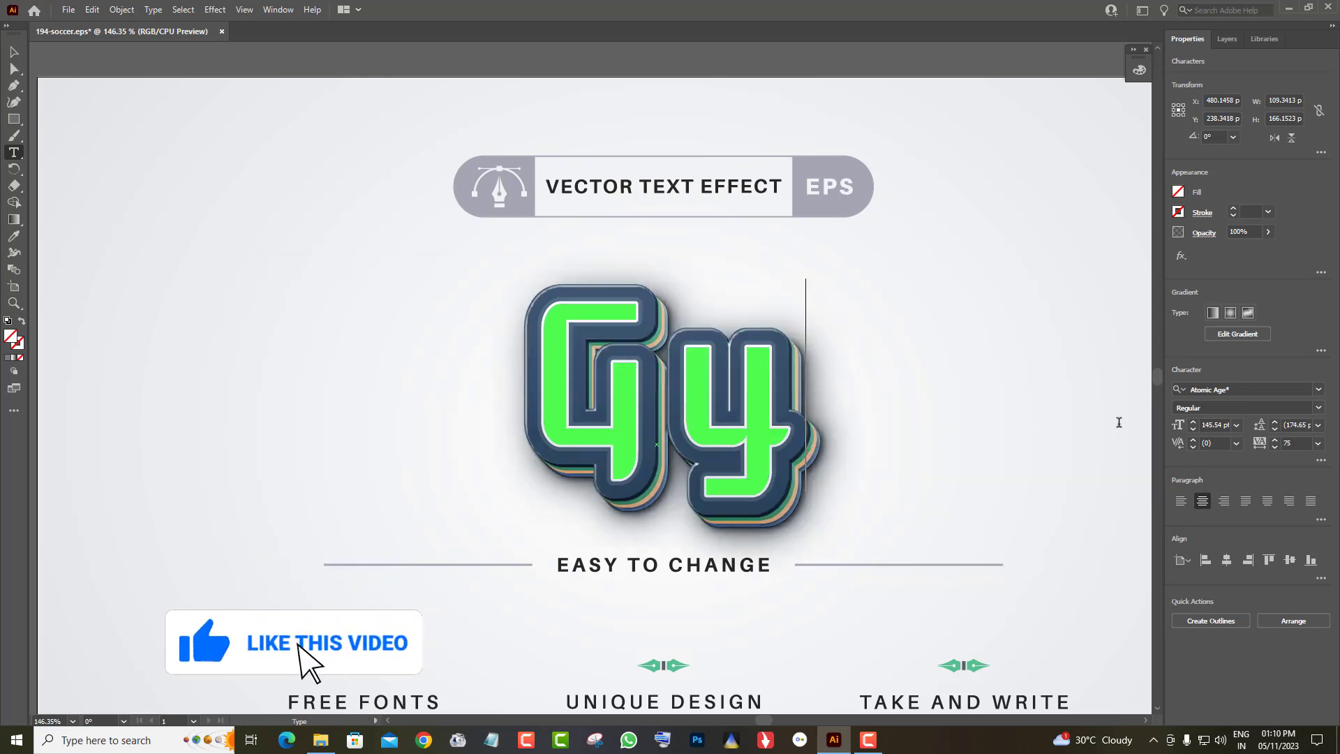
pyautogui.write('a')
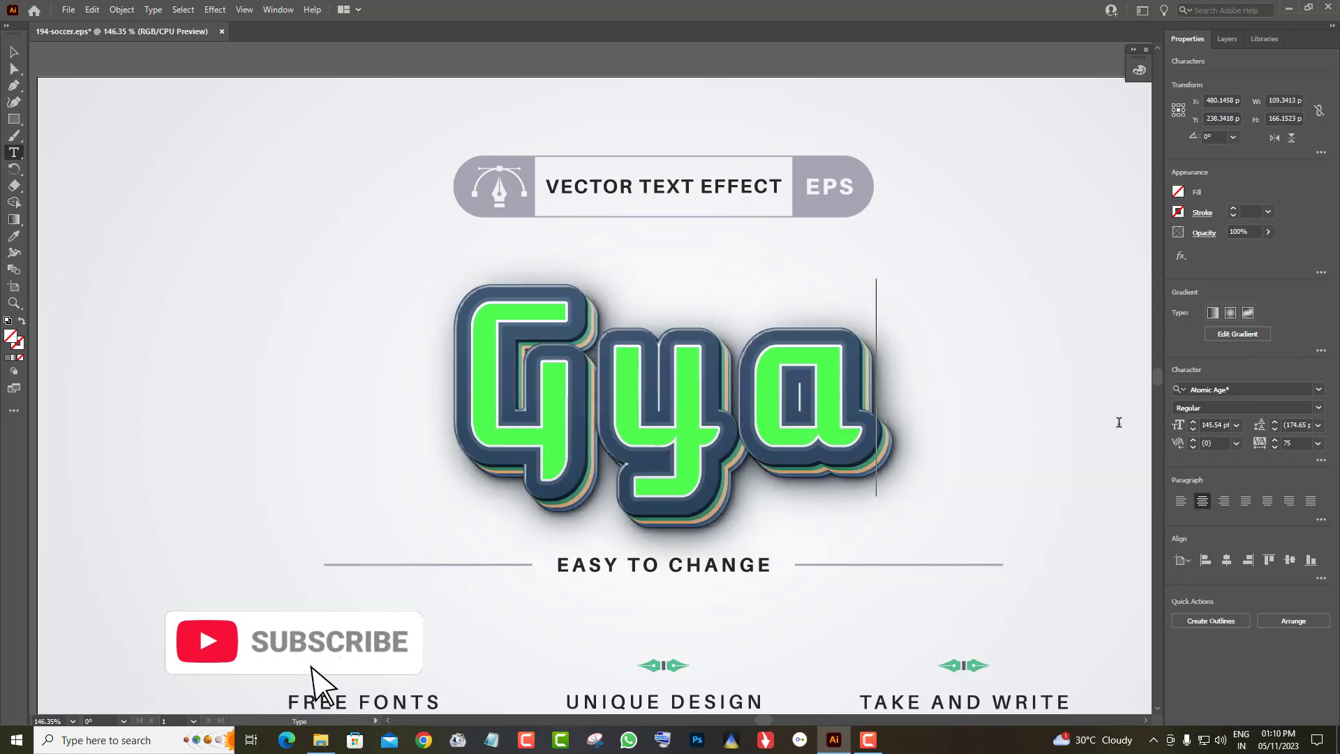
pyautogui.write('n')
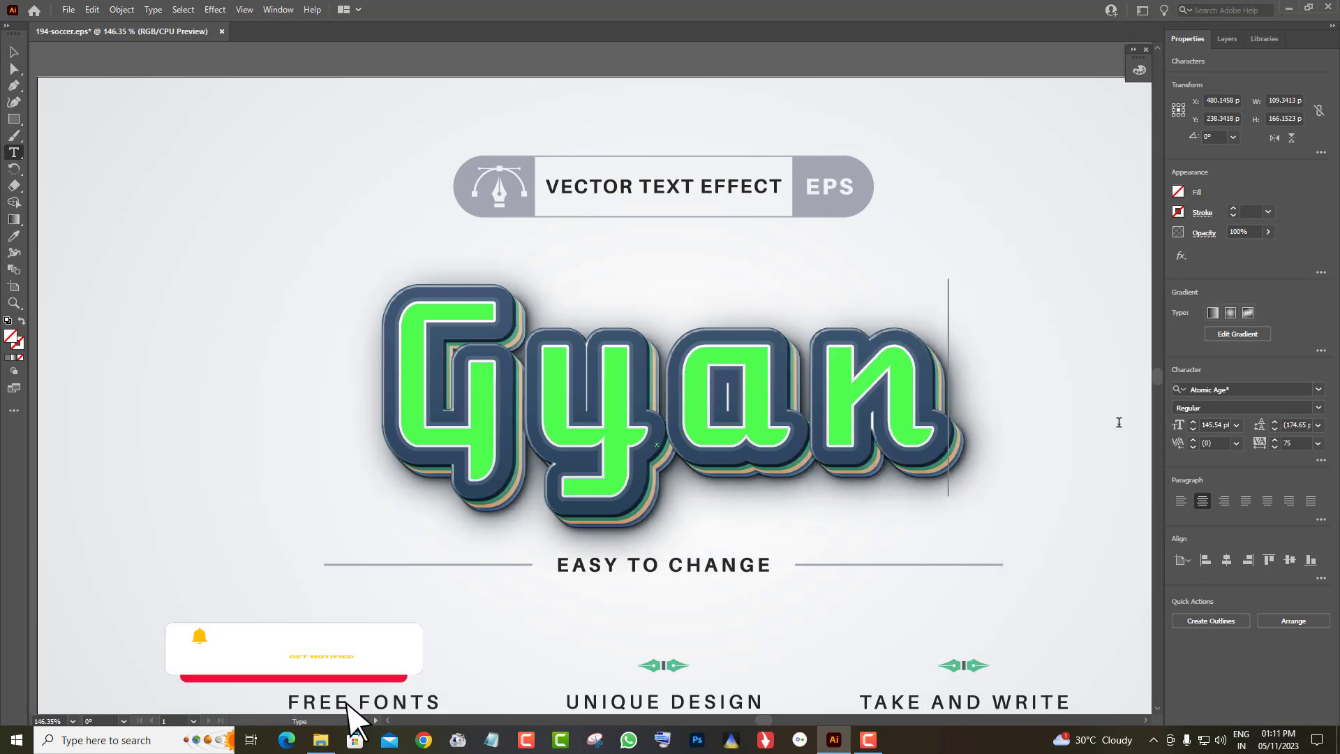
pyautogui.click(10, 52)
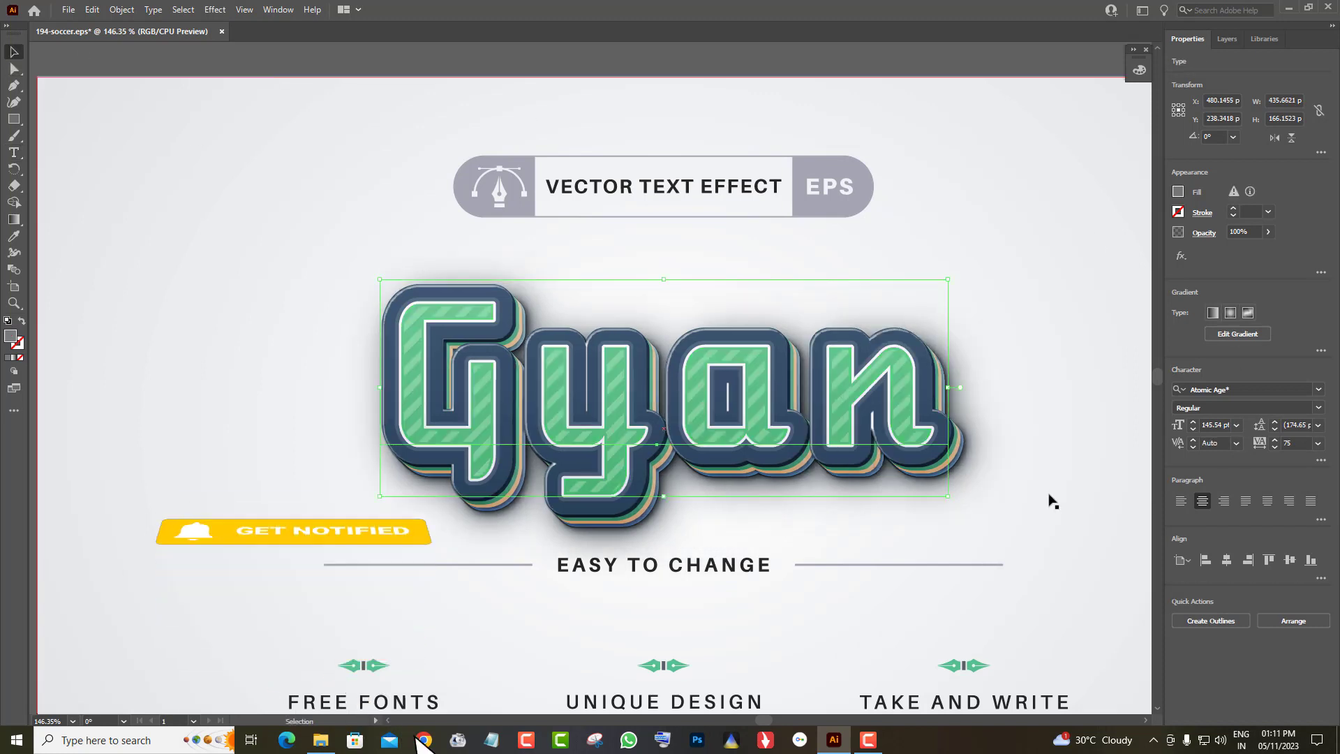
pyautogui.scroll(-2, 1033, 513)
pyautogui.moveTo(947, 428)
pyautogui.mouseDown()
pyautogui.moveTo(795, 340)
pyautogui.moveTo(989, 461)
pyautogui.moveTo(974, 460)
pyautogui.mouseUp()
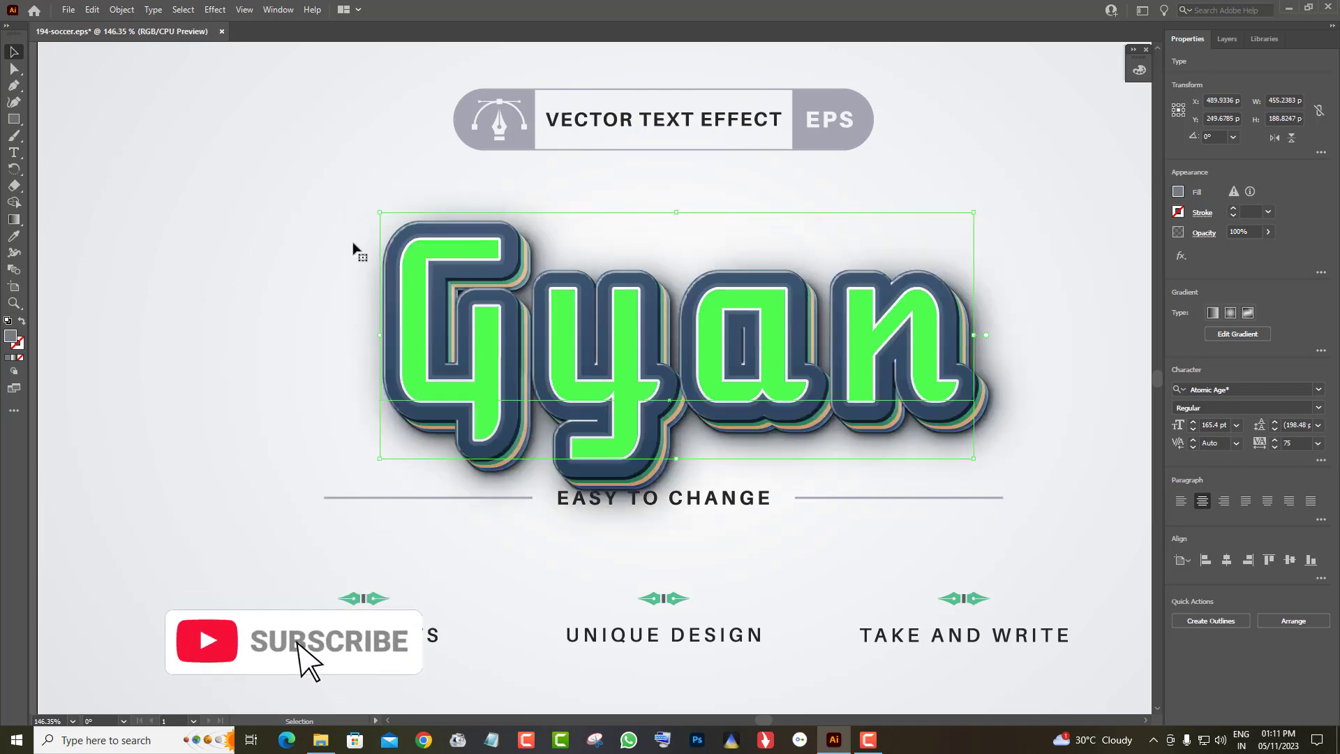
# Hide the grey BG layer and the banner/caption text layer in the Layers panel
pyautogui.click(1230, 39)
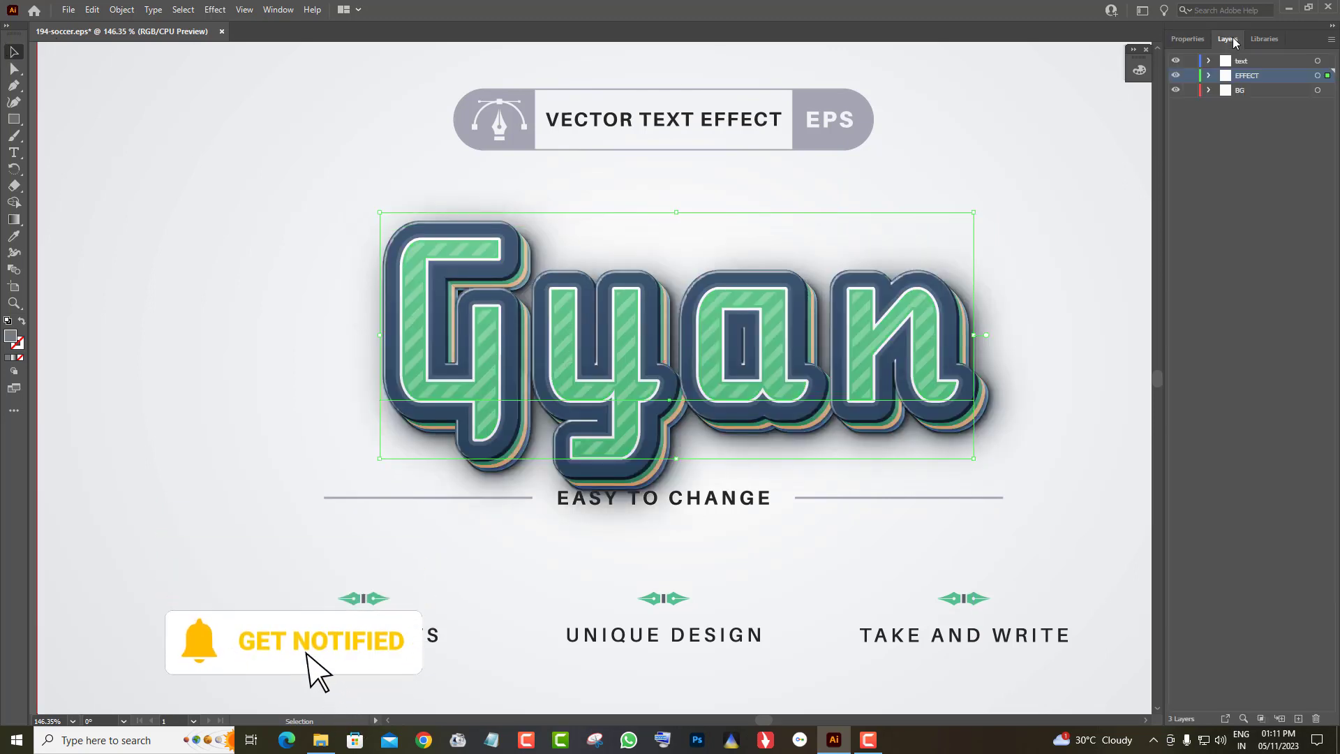
pyautogui.click(1175, 90)
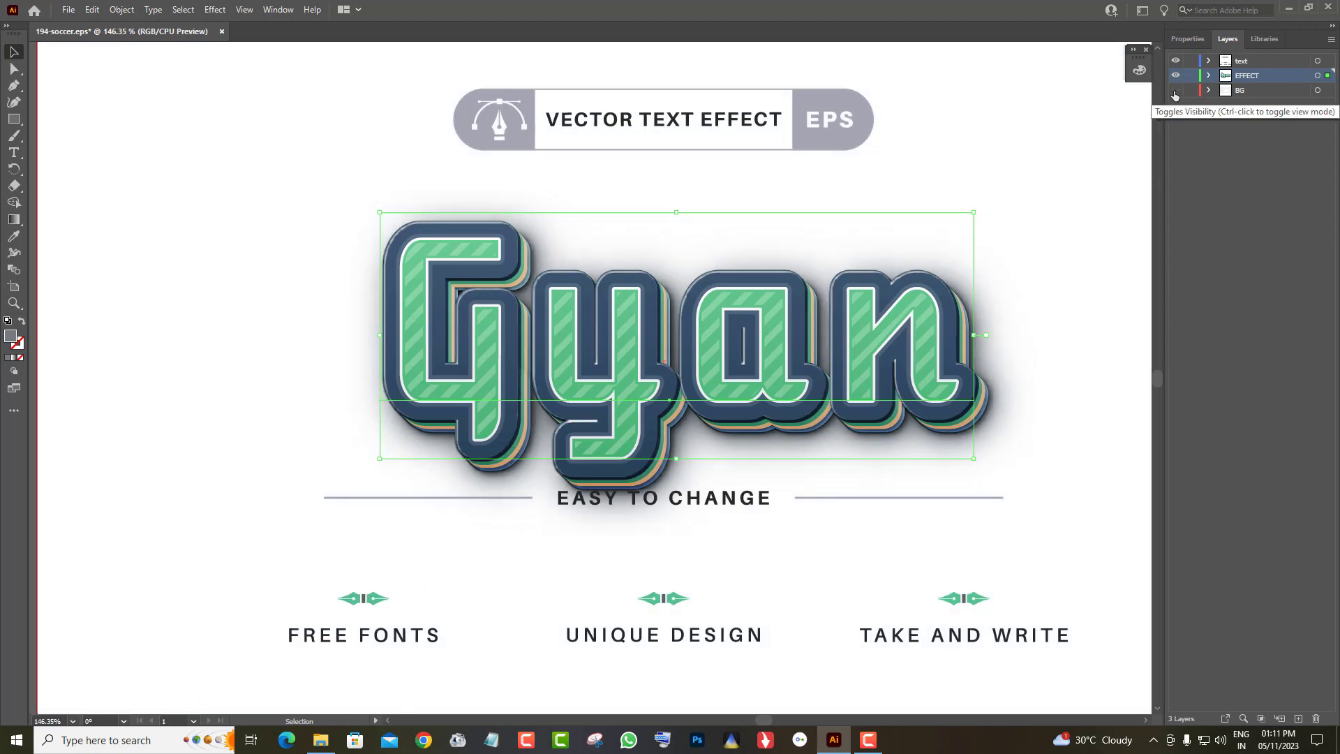
pyautogui.click(1175, 63)
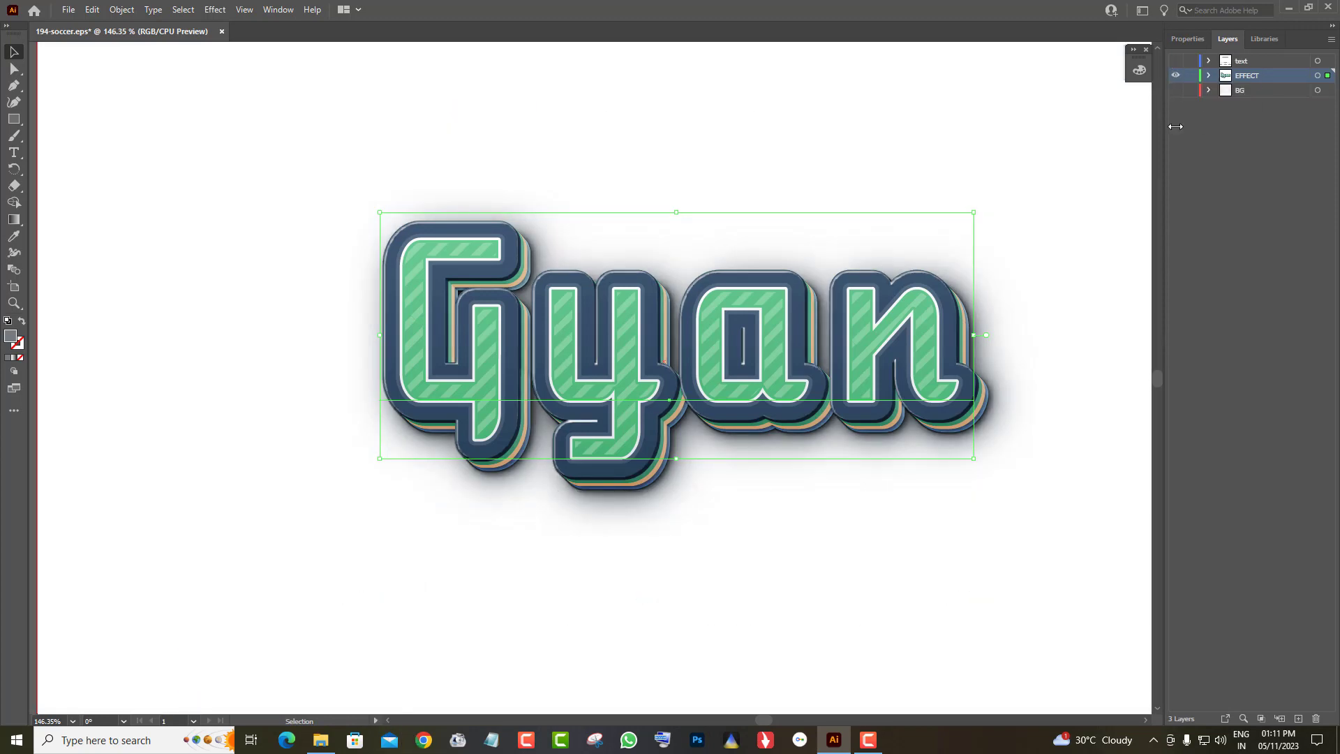
pyautogui.click(1175, 90)
pyautogui.click(1176, 90)
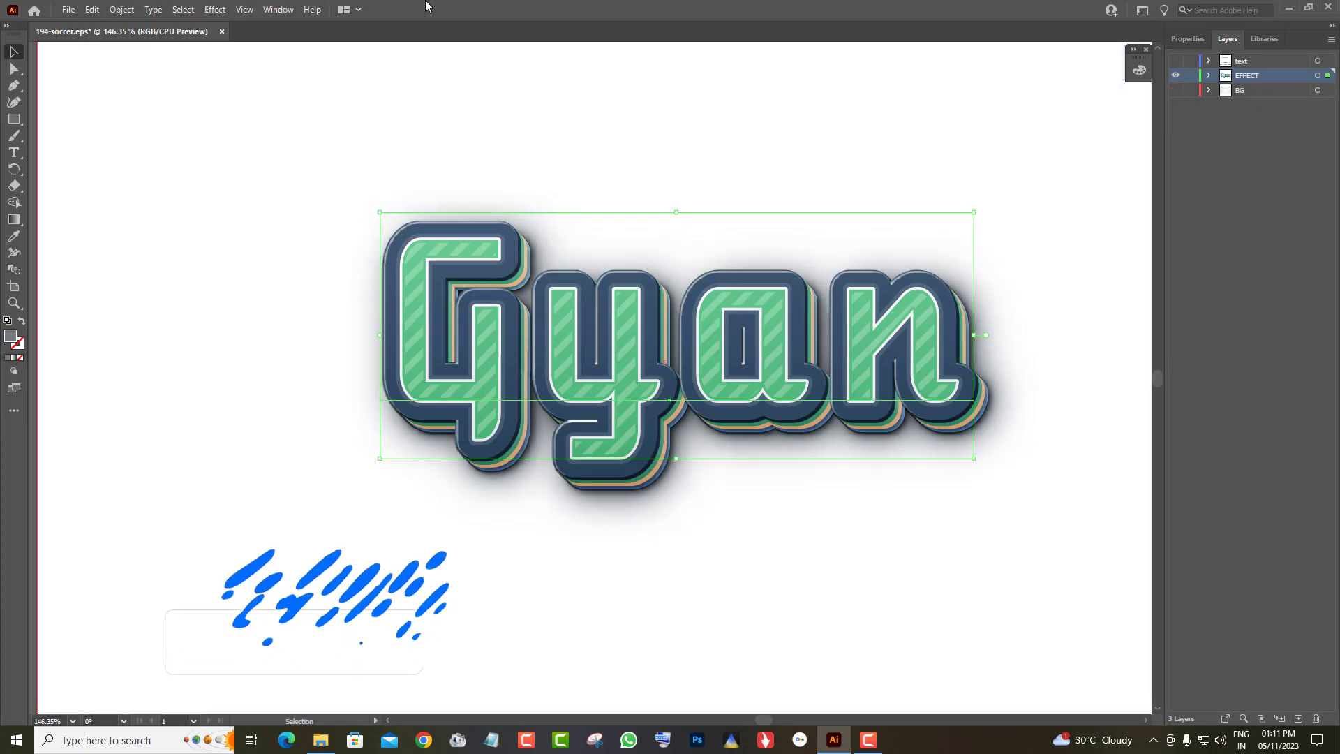
# Export the artwork as a PNG file named 194-soccer.png
pyautogui.click(70, 11)
pyautogui.moveTo(94, 281)
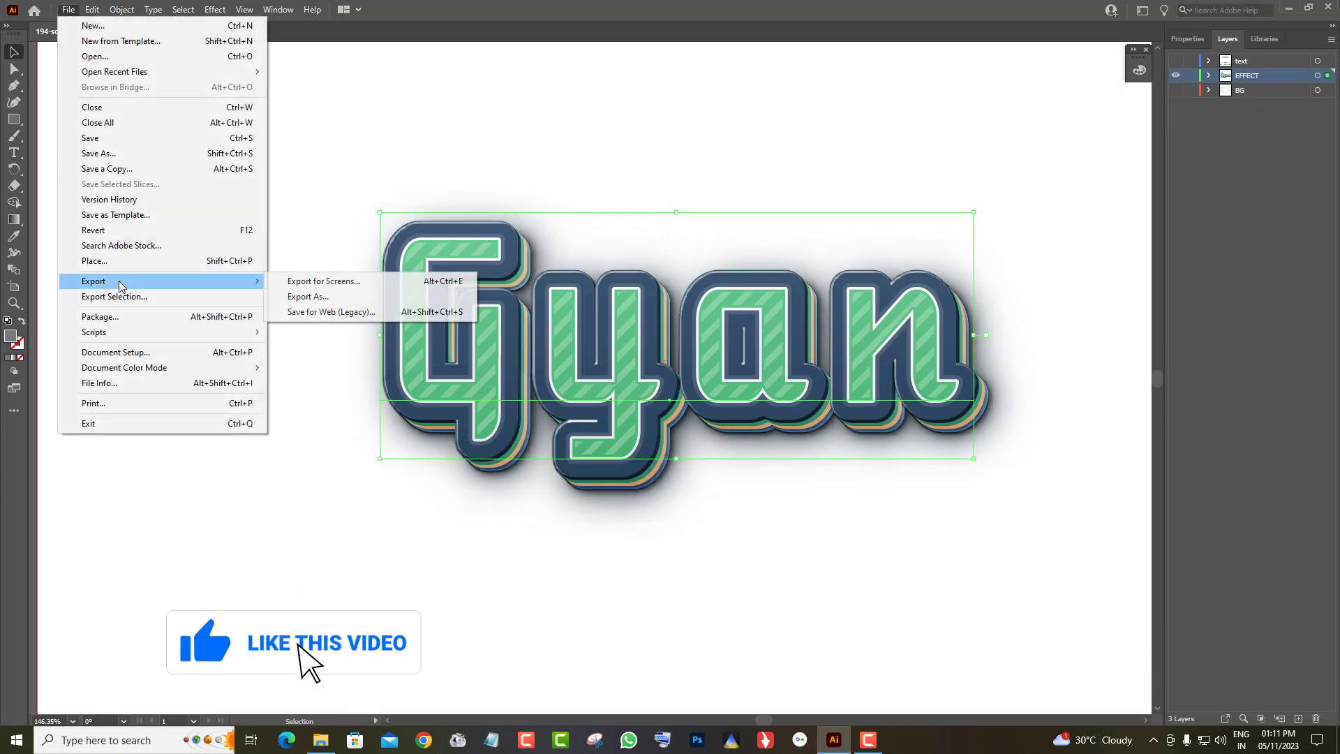
pyautogui.click(370, 297)
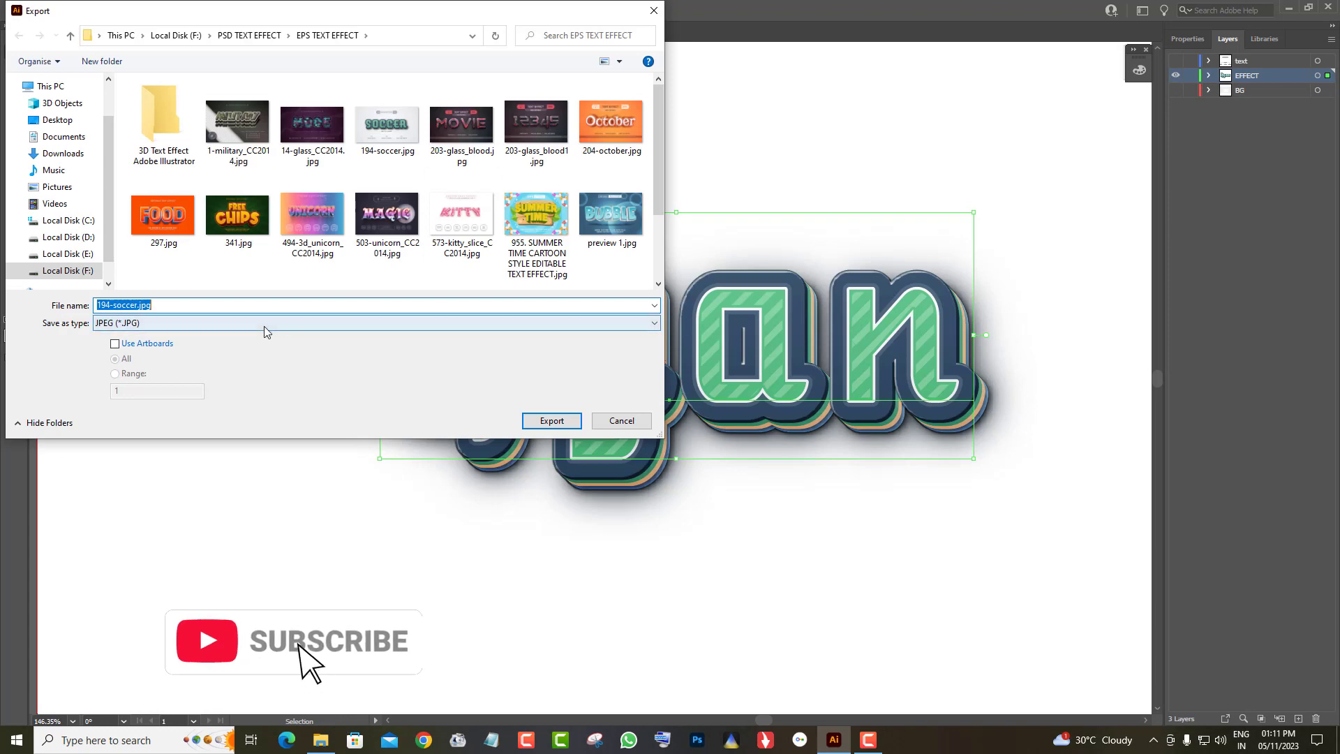
pyautogui.click(245, 323)
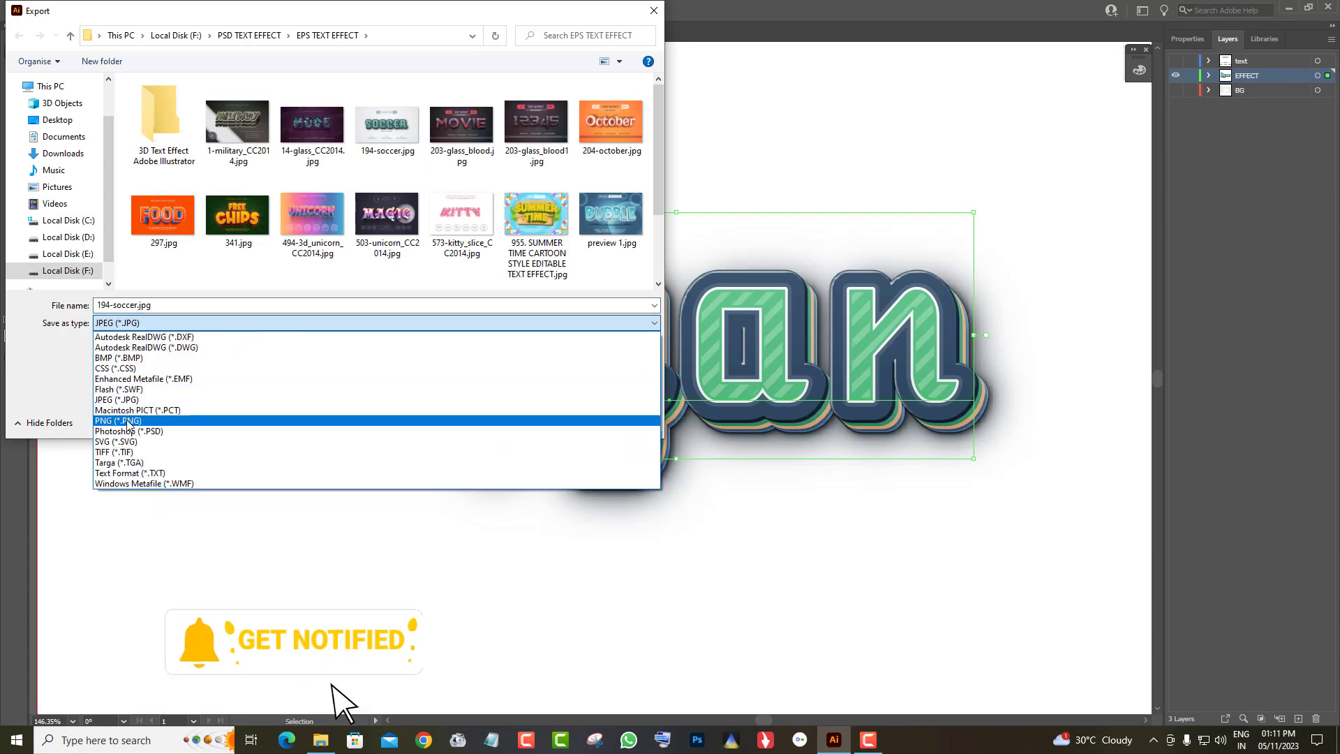
pyautogui.click(165, 382)
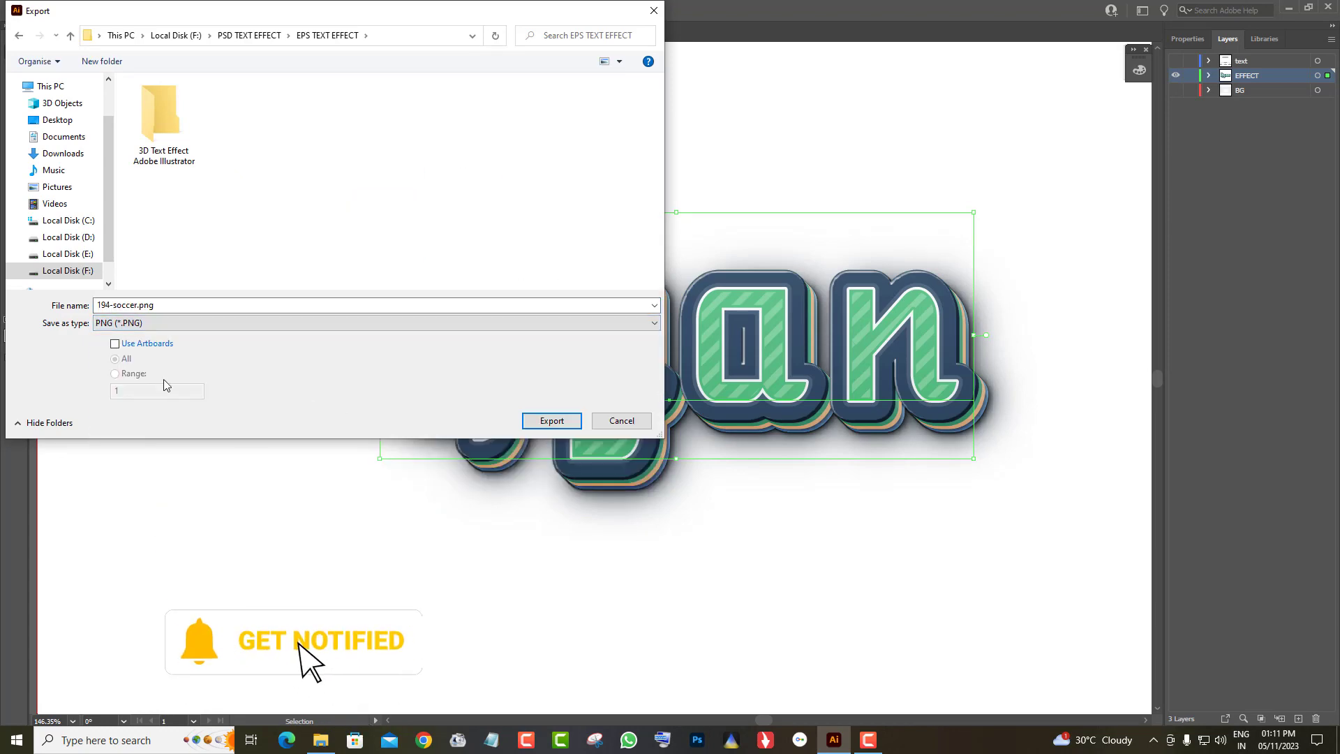
pyautogui.click(552, 420)
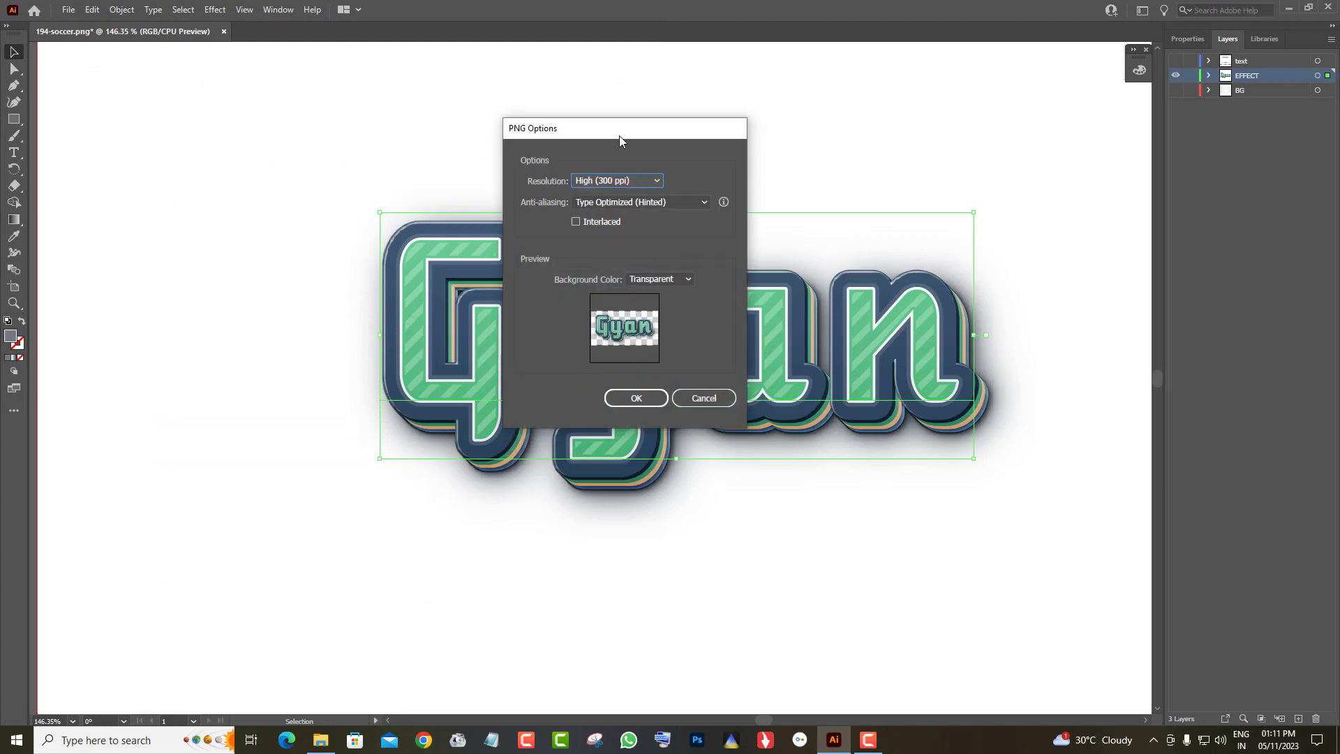
# Keep the PNG options at High (300 ppi) with a transparent background and write the file
pyautogui.moveTo(619, 141); pyautogui.dragTo(947, 102)
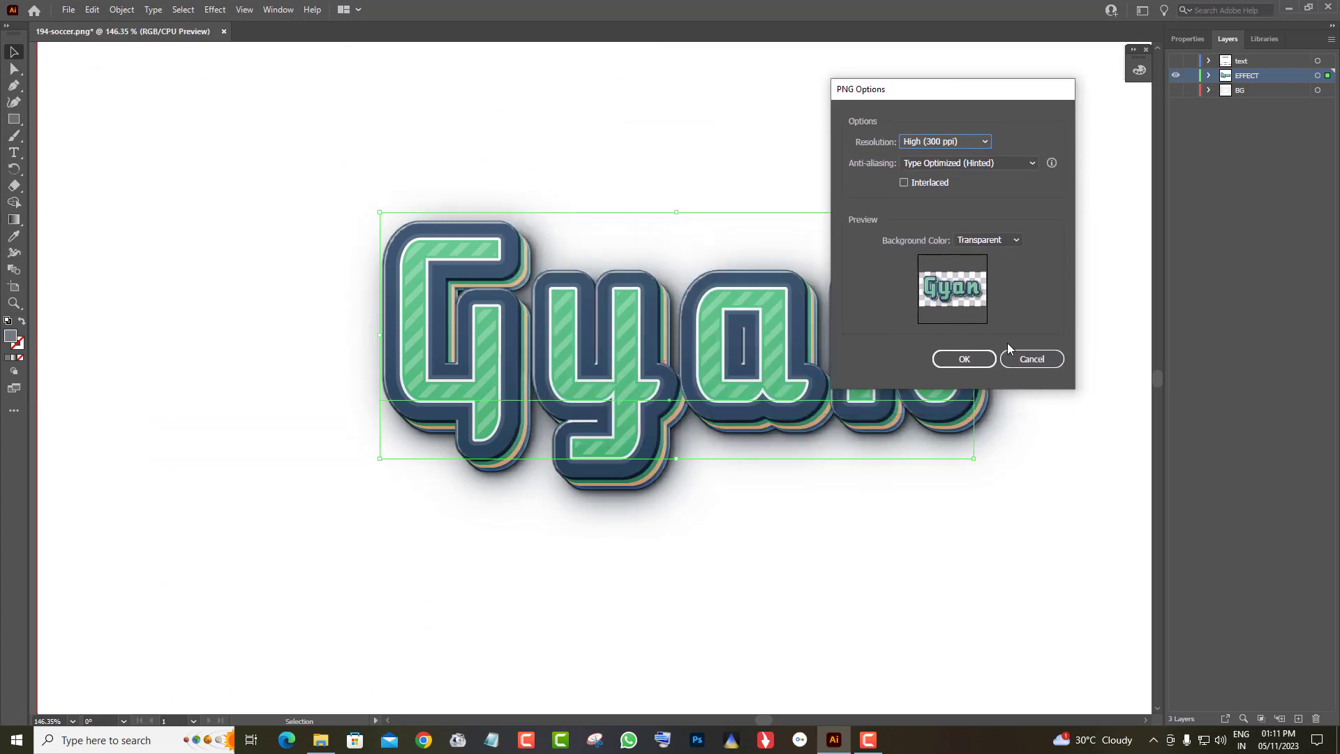
pyautogui.click(1016, 239)
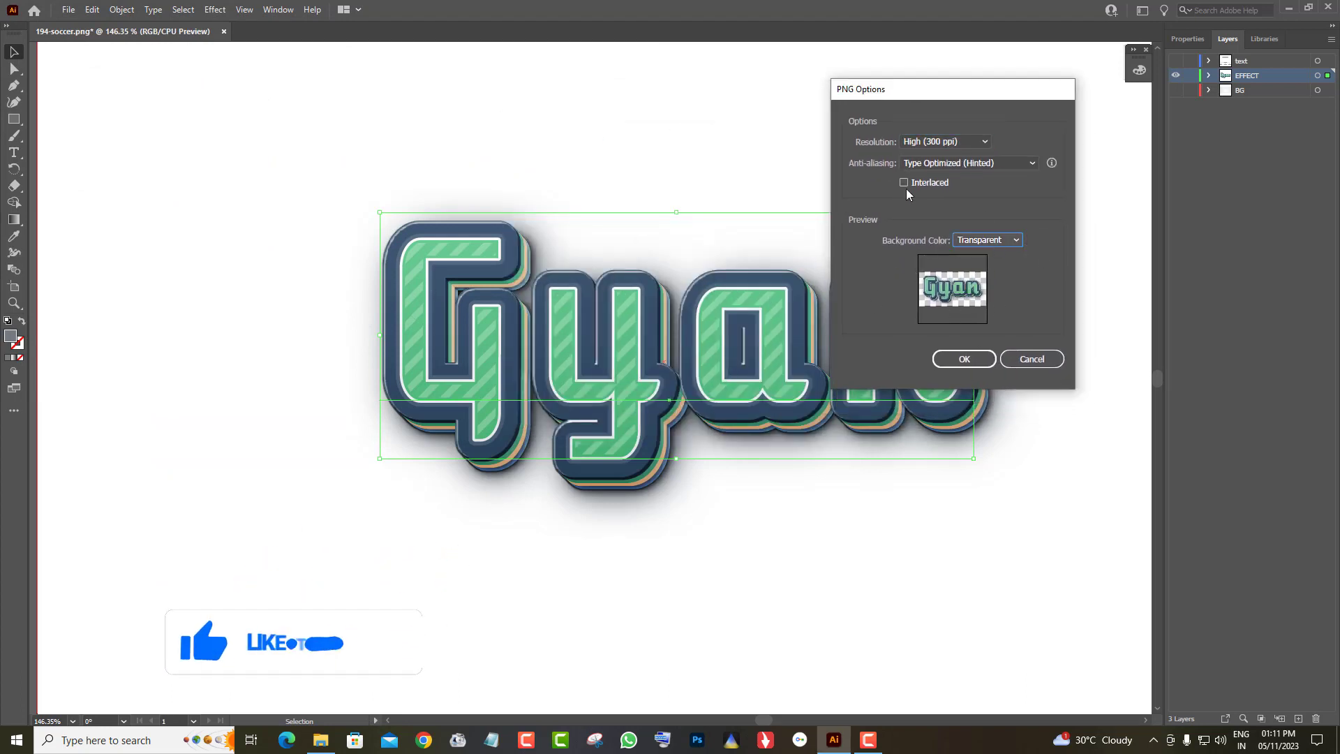
pyautogui.click(941, 142)
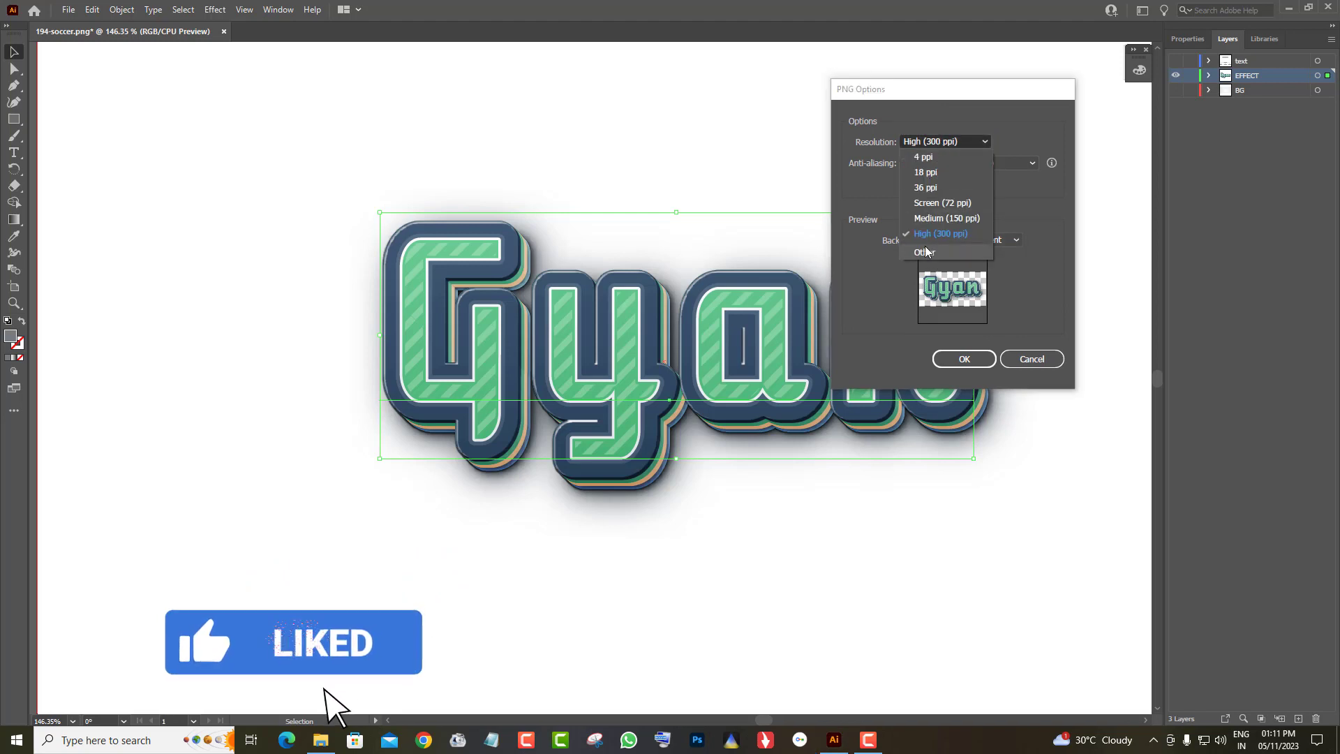
pyautogui.click(947, 144)
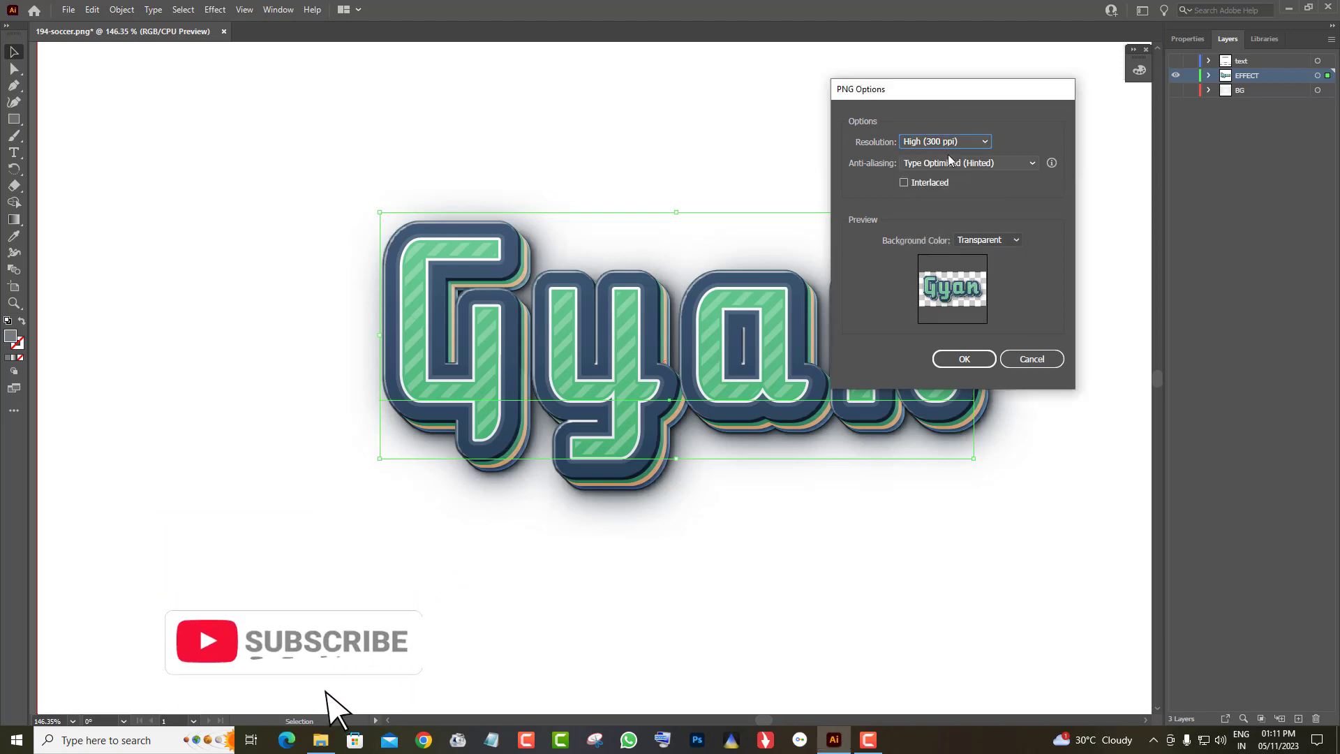
pyautogui.click(964, 358)
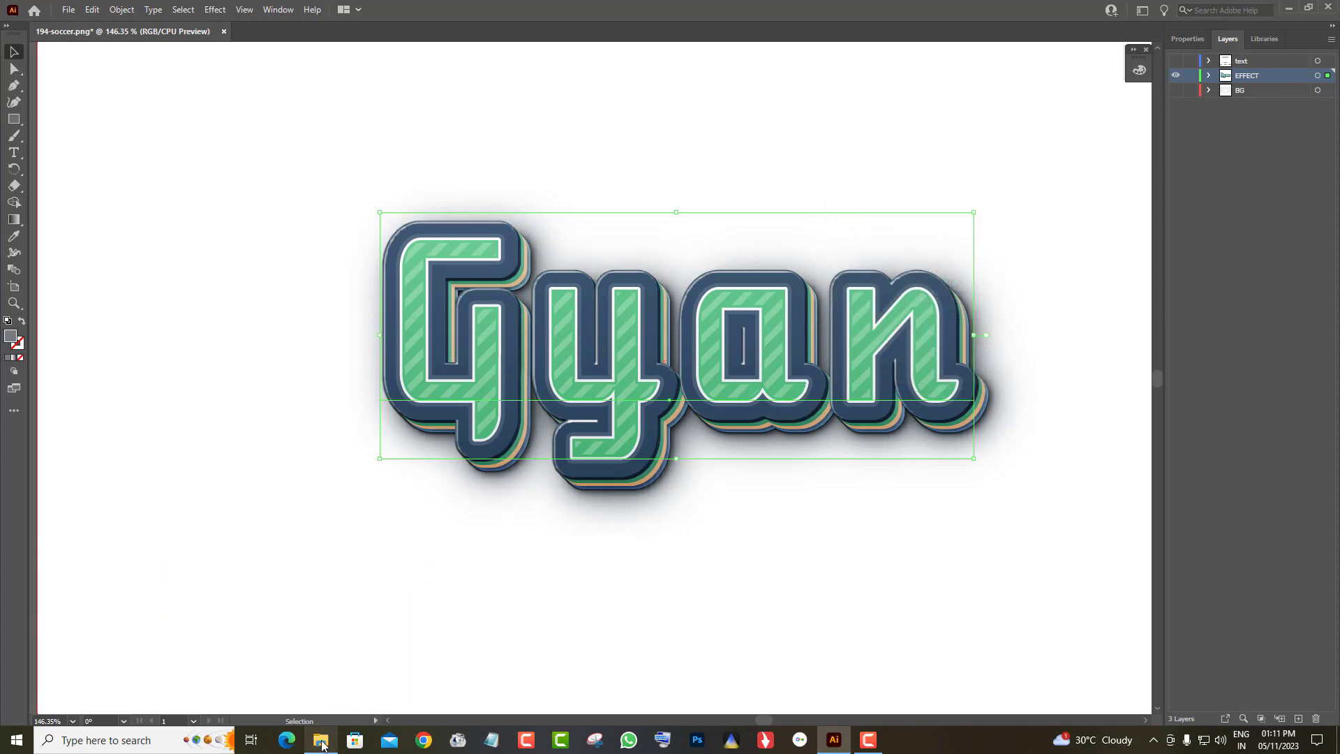
# Preview the exported 194-soccer.png from the text effects folder in File Explorer
pyautogui.click(321, 741)
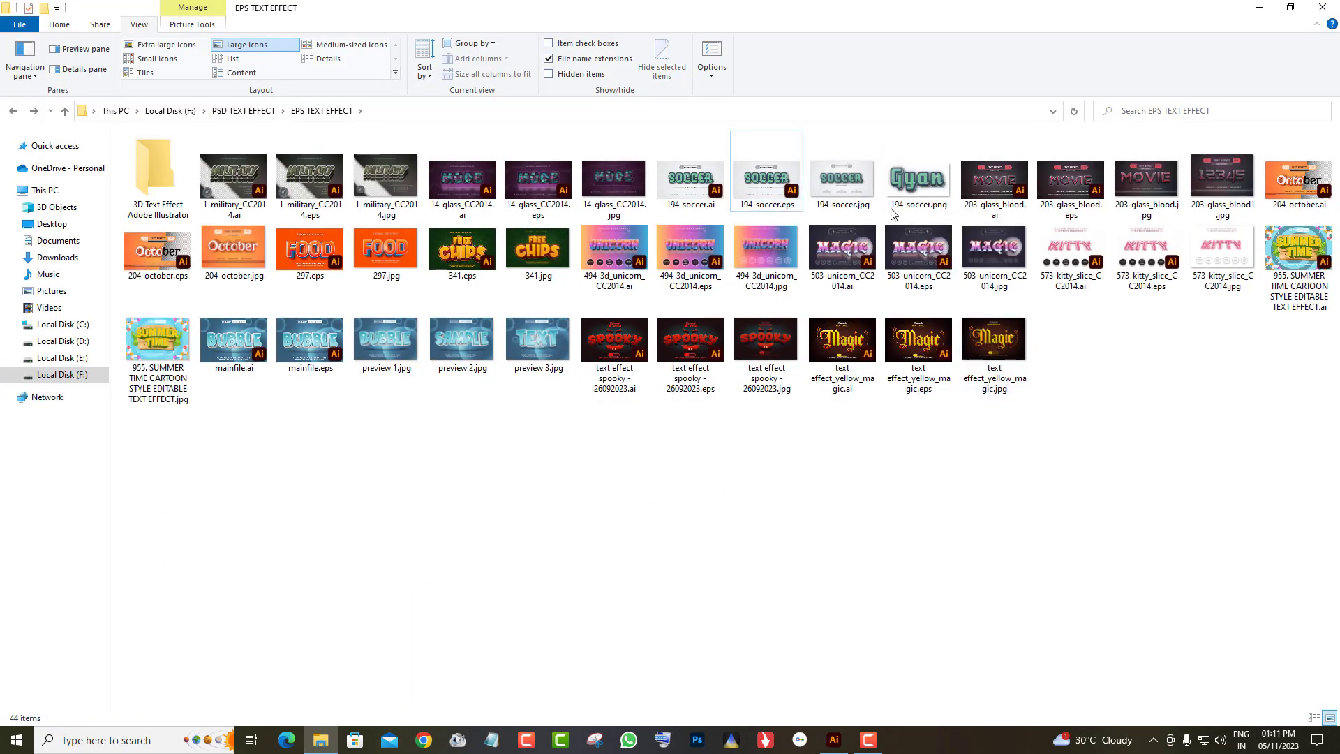
pyautogui.doubleClick(905, 190)
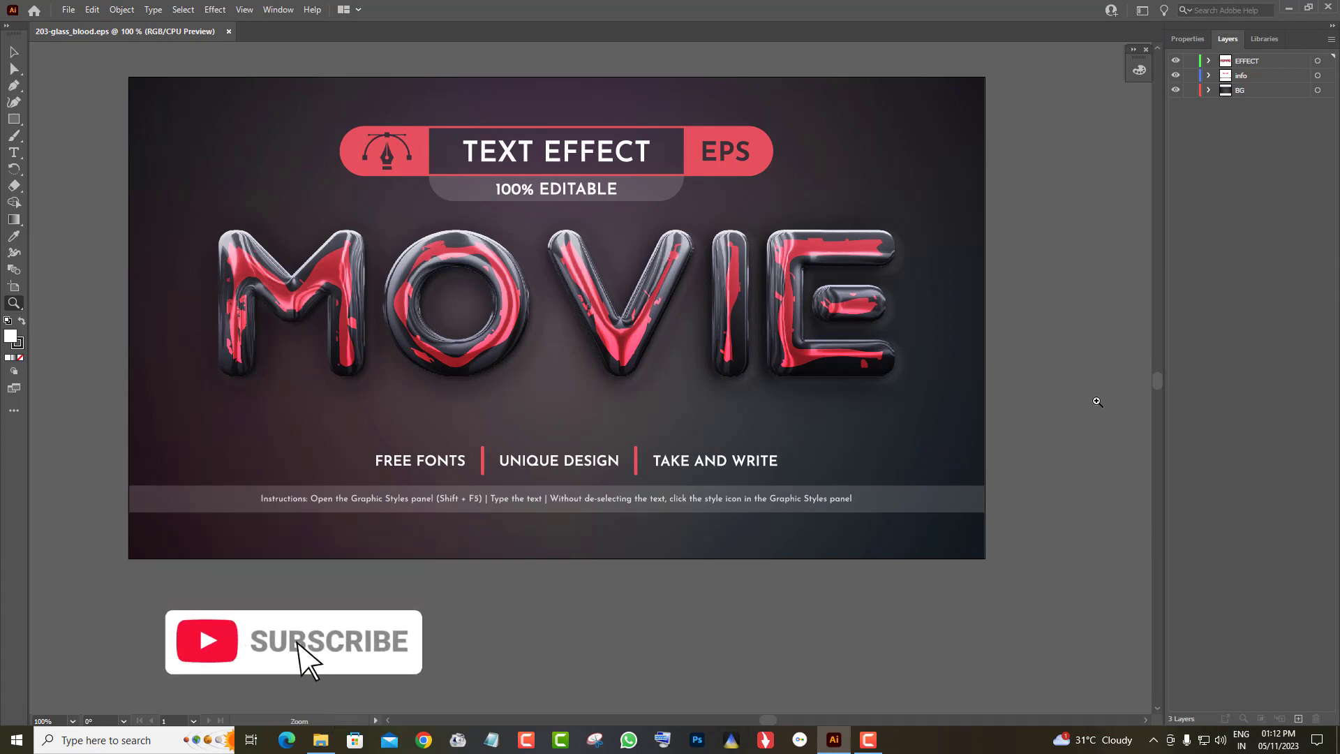
# Replace the MOVIE glass headline with the word TEXT
pyautogui.click(14, 152)
pyautogui.click(901, 349)
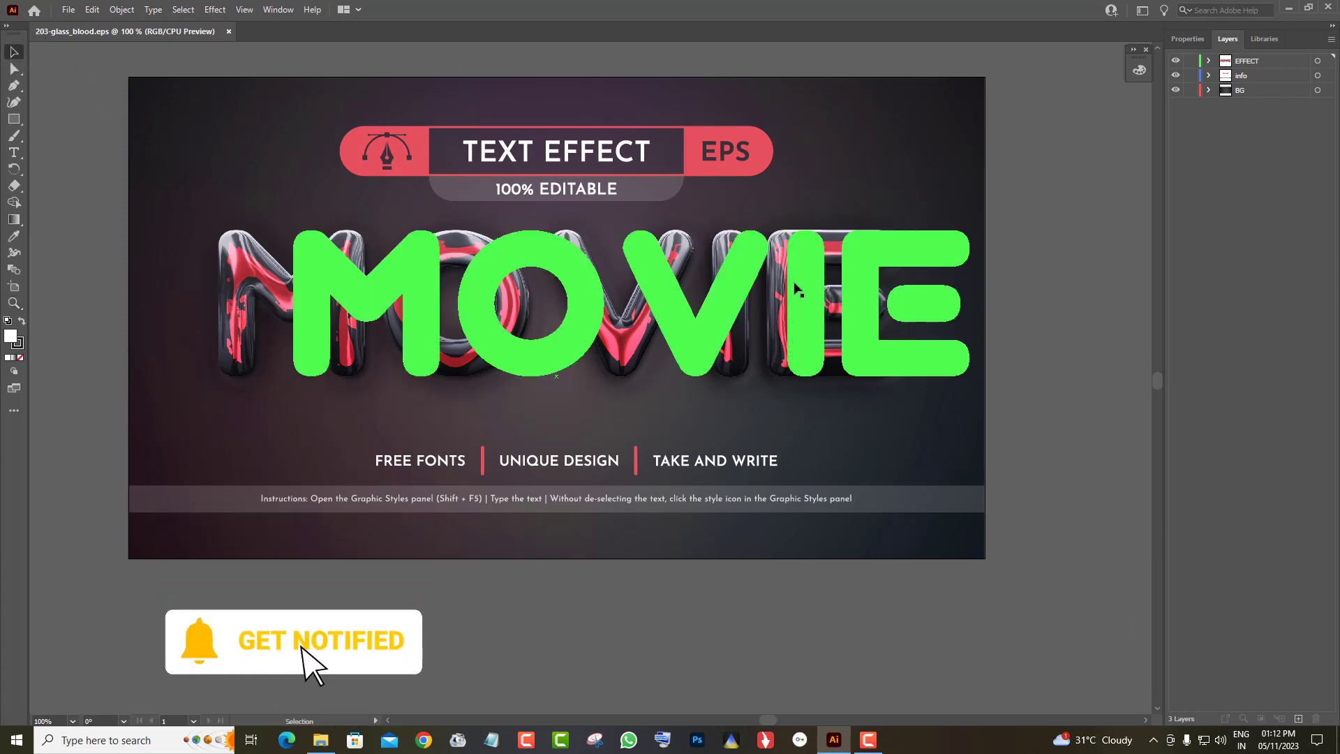
pyautogui.hotkey('ctrl', 'a')
pyautogui.write('TEX')
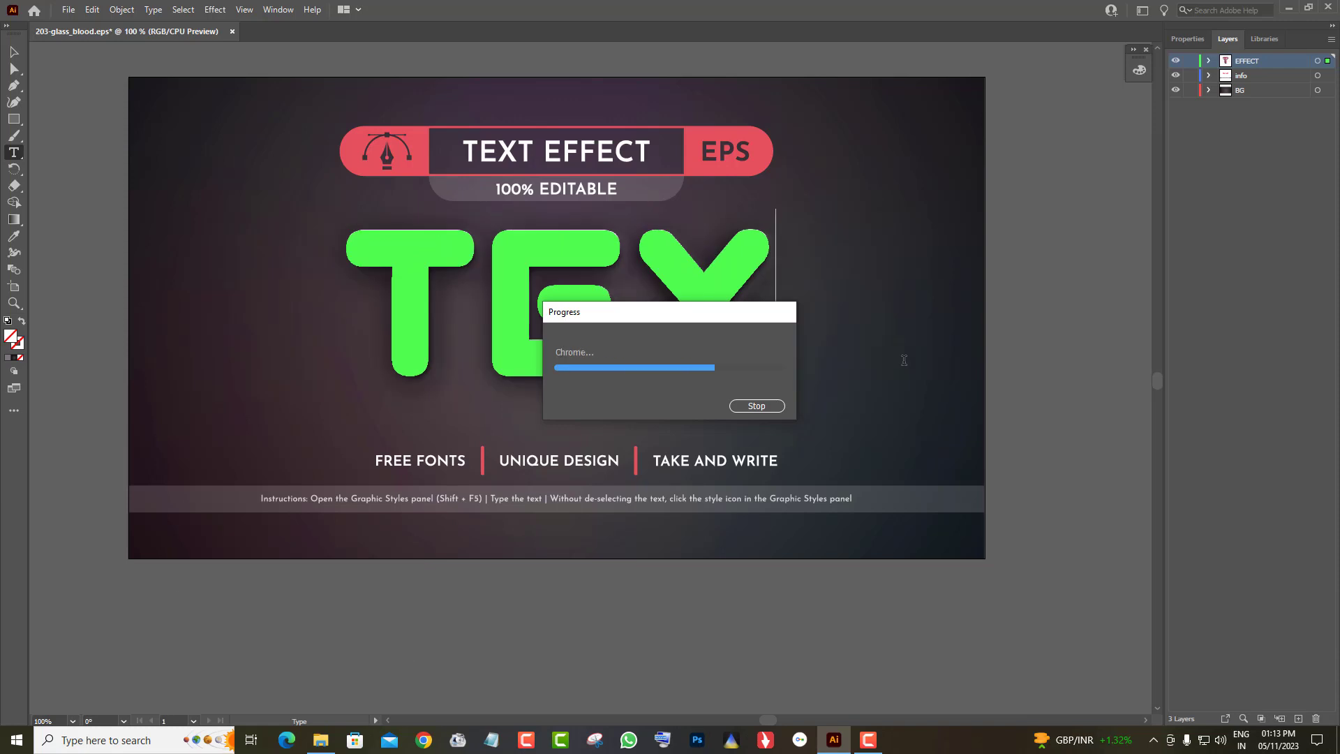
pyautogui.write('T')
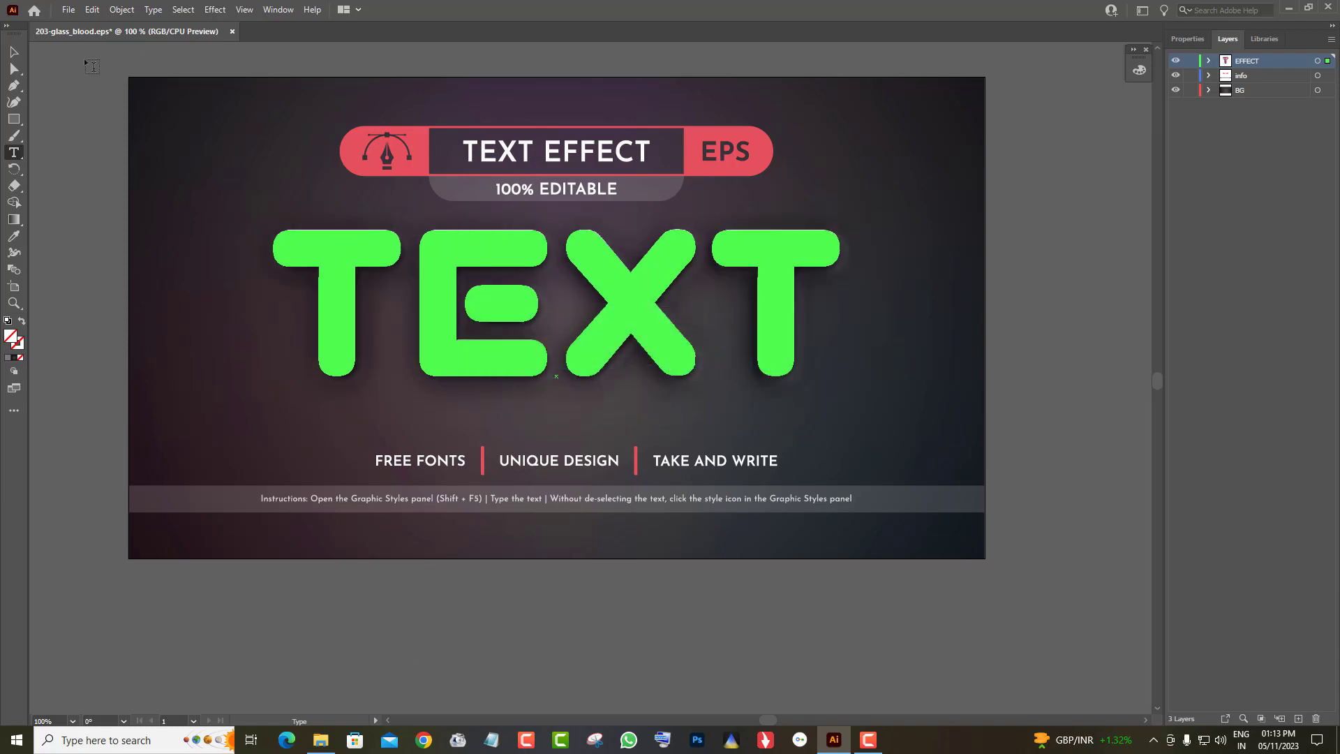
pyautogui.click(12, 53)
pyautogui.click(1083, 324)
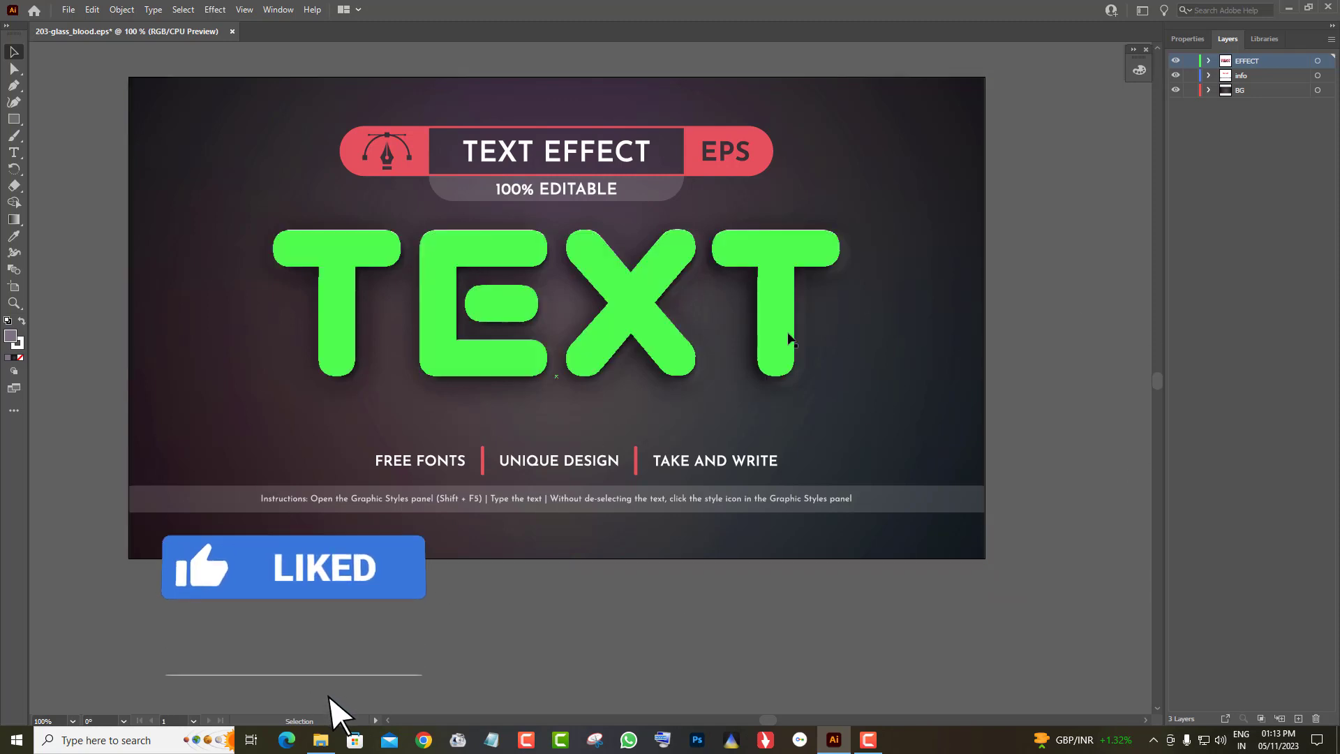
# Change the headline to 2024 and hide the info labels and background layers
pyautogui.write('2')
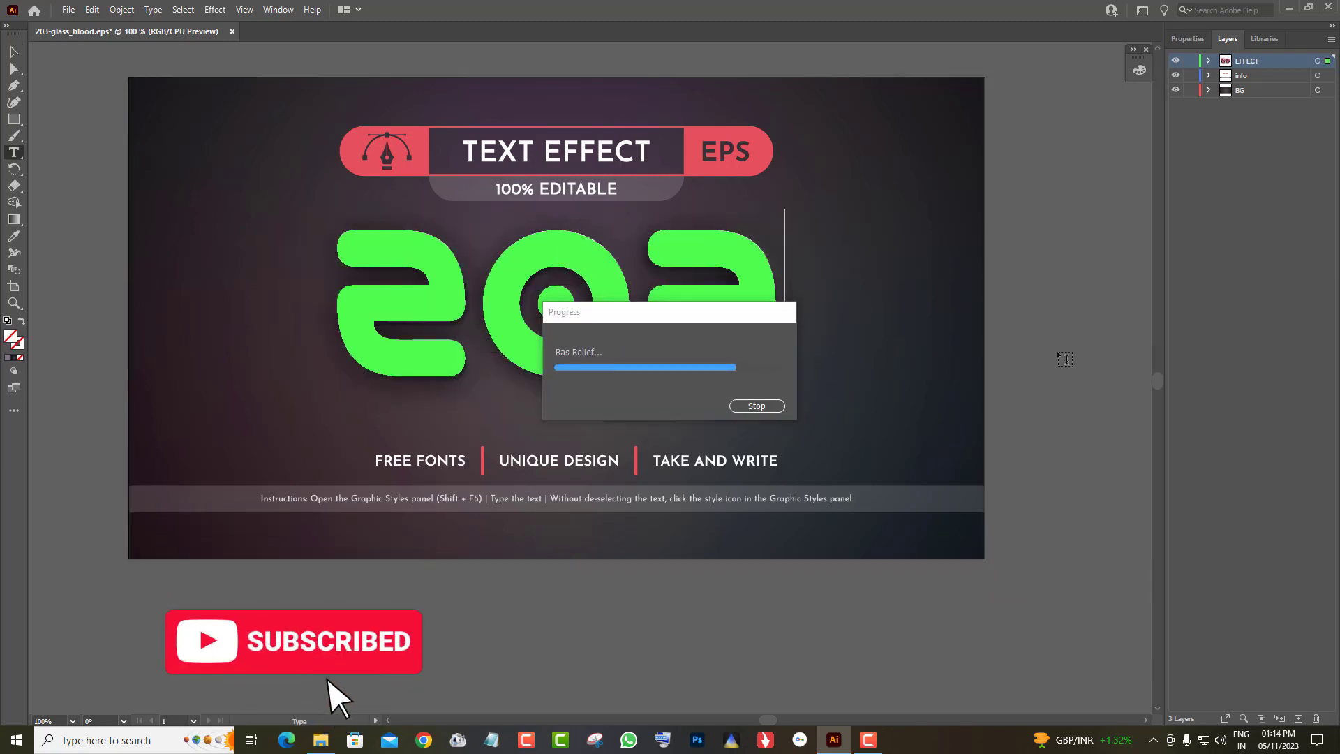
pyautogui.write('034')
pyautogui.click(14, 53)
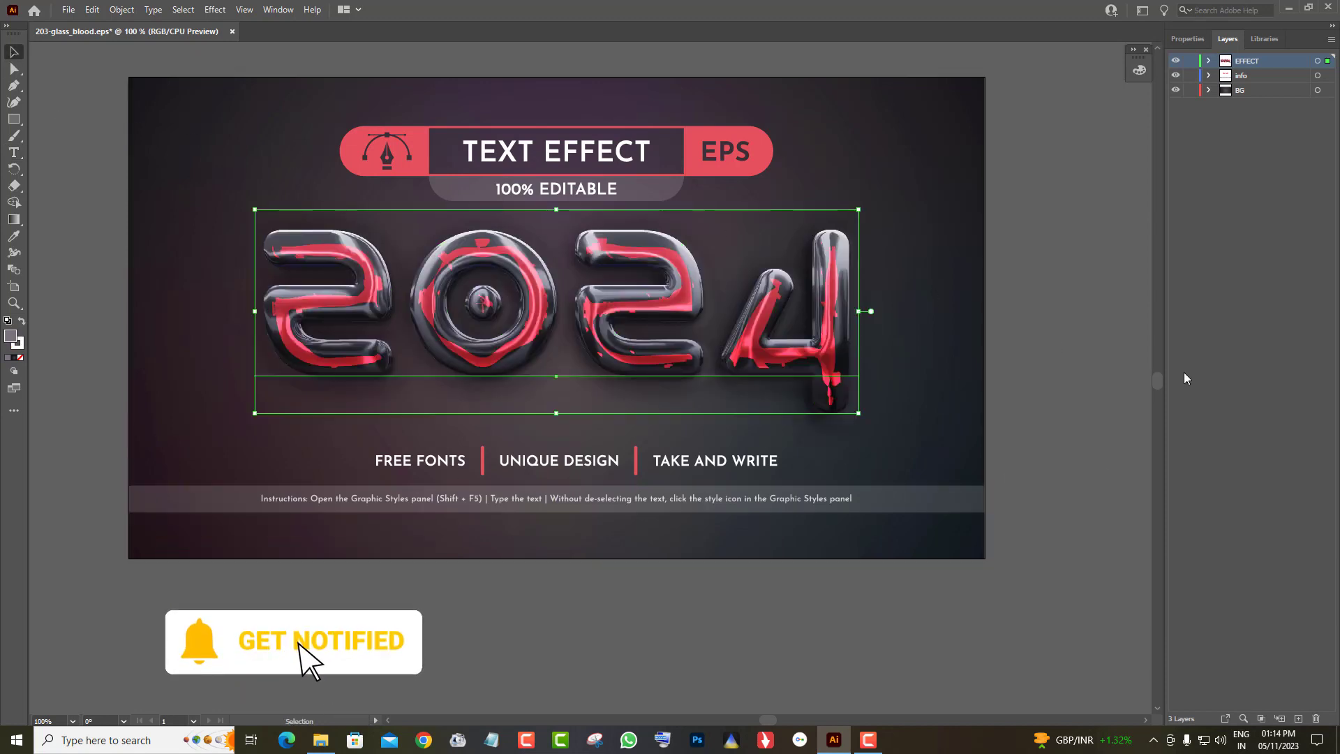
pyautogui.click(1091, 356)
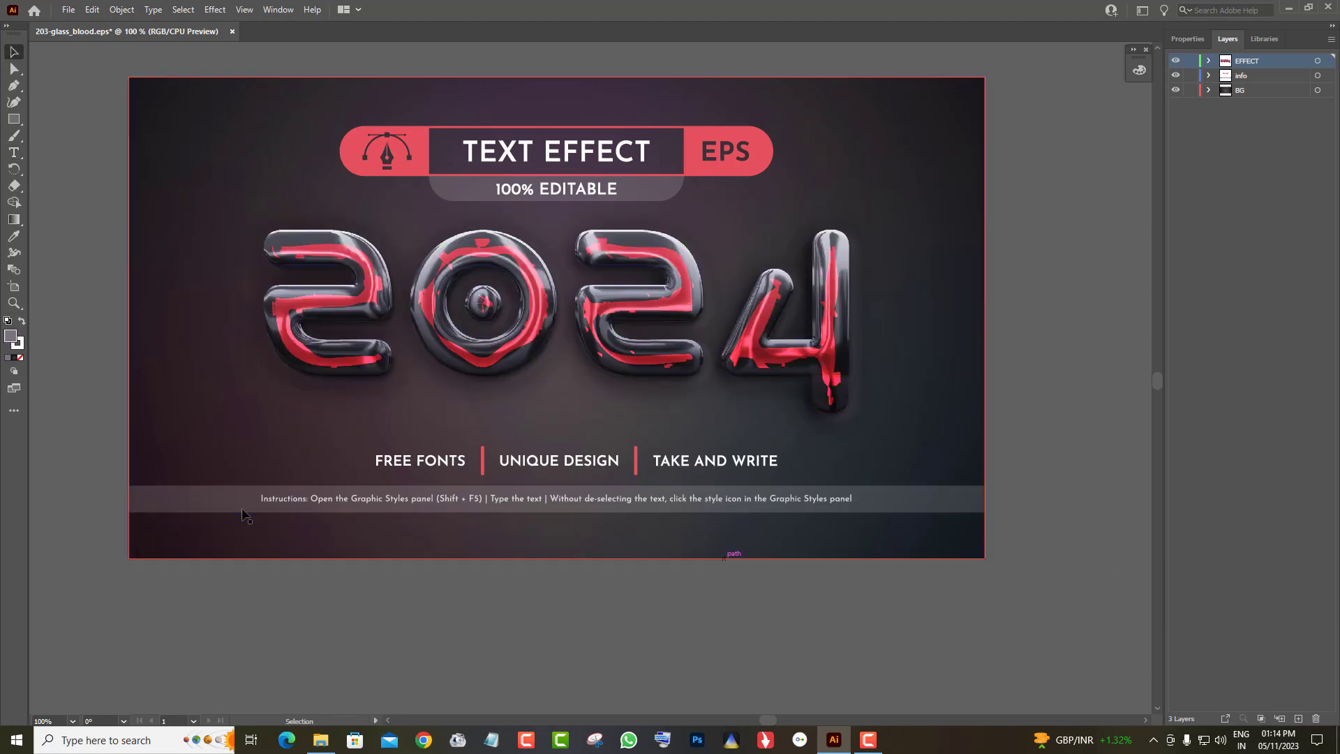
pyautogui.click(1177, 77)
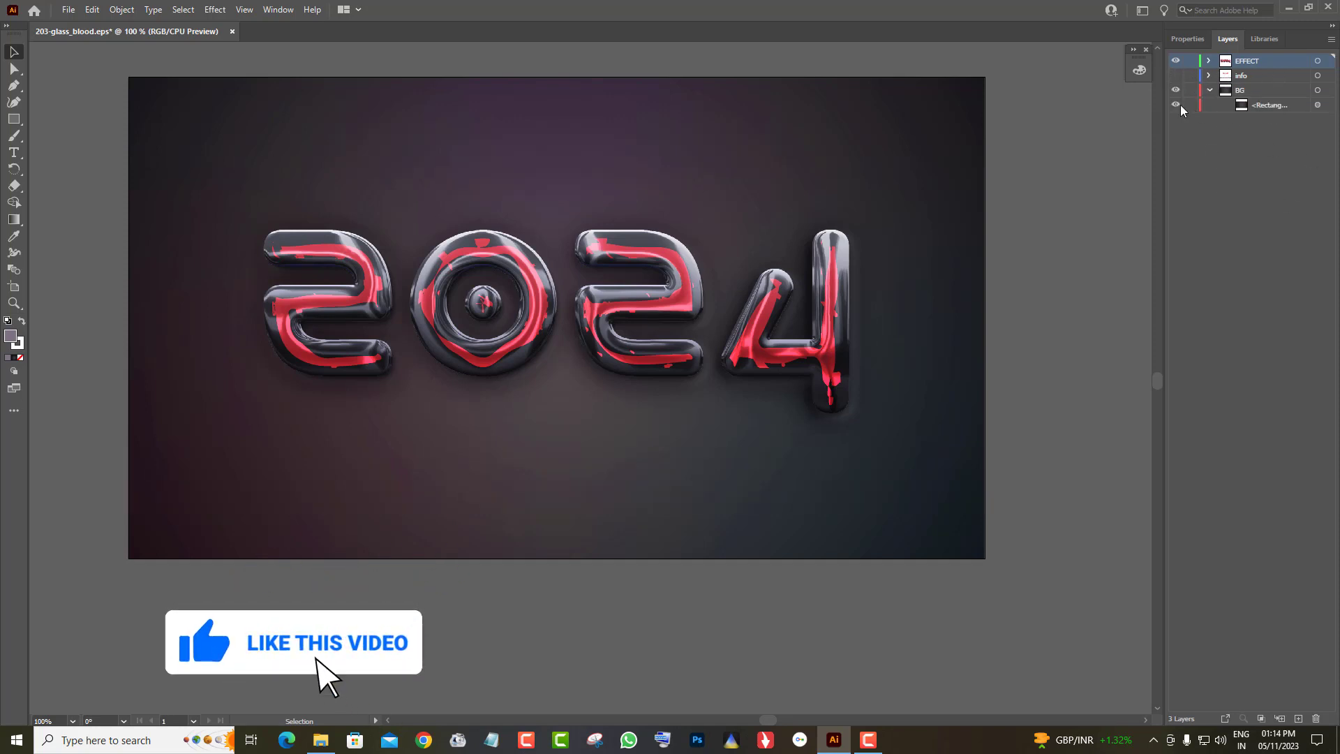
pyautogui.click(1177, 105)
pyautogui.click(1176, 105)
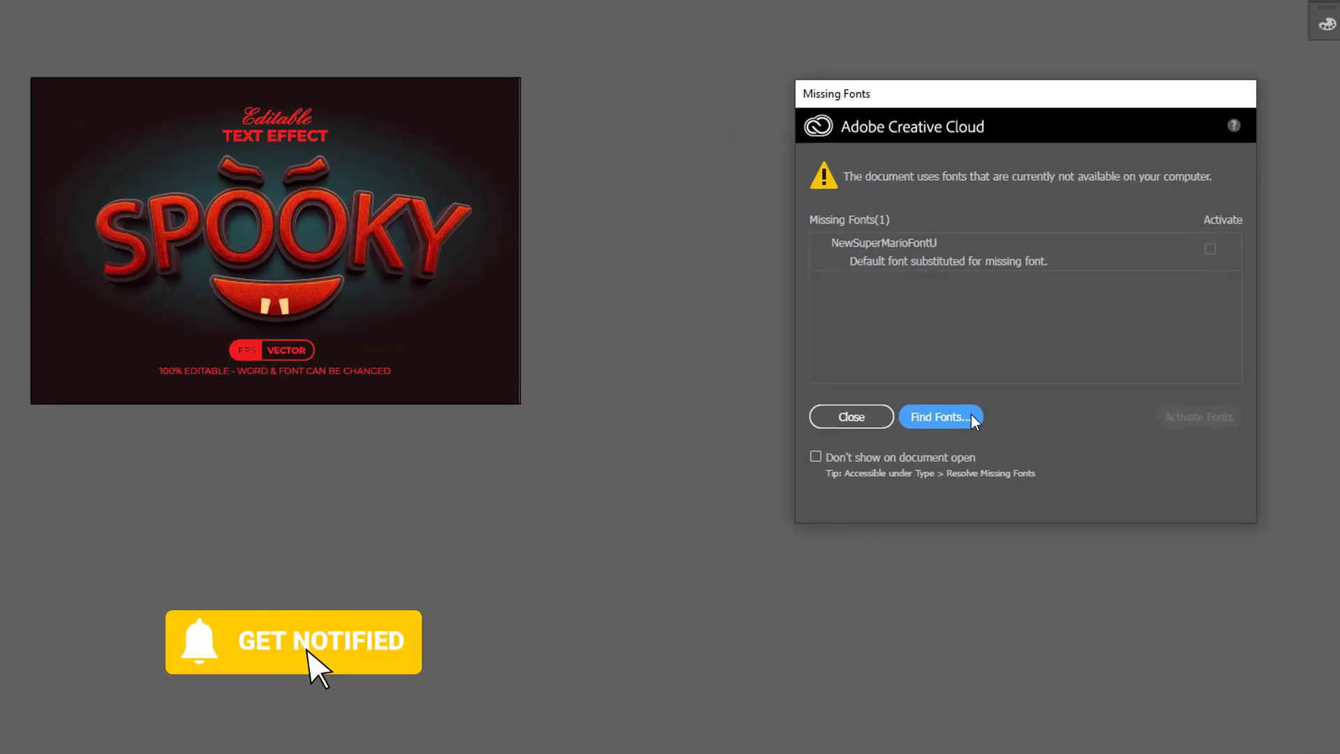
# Install the missing New Super Mario Font U and return to the Find Font dialog
pyautogui.click(946, 416)
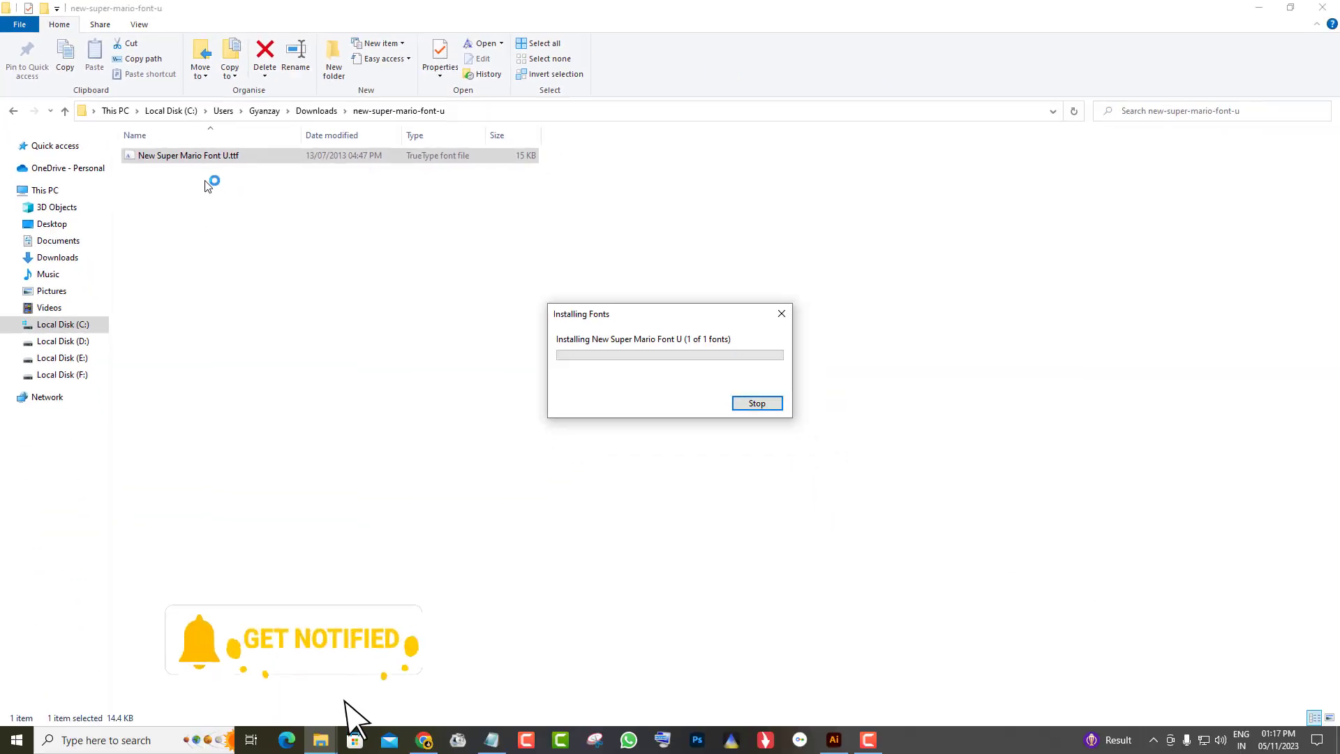
pyautogui.click(1317, 7)
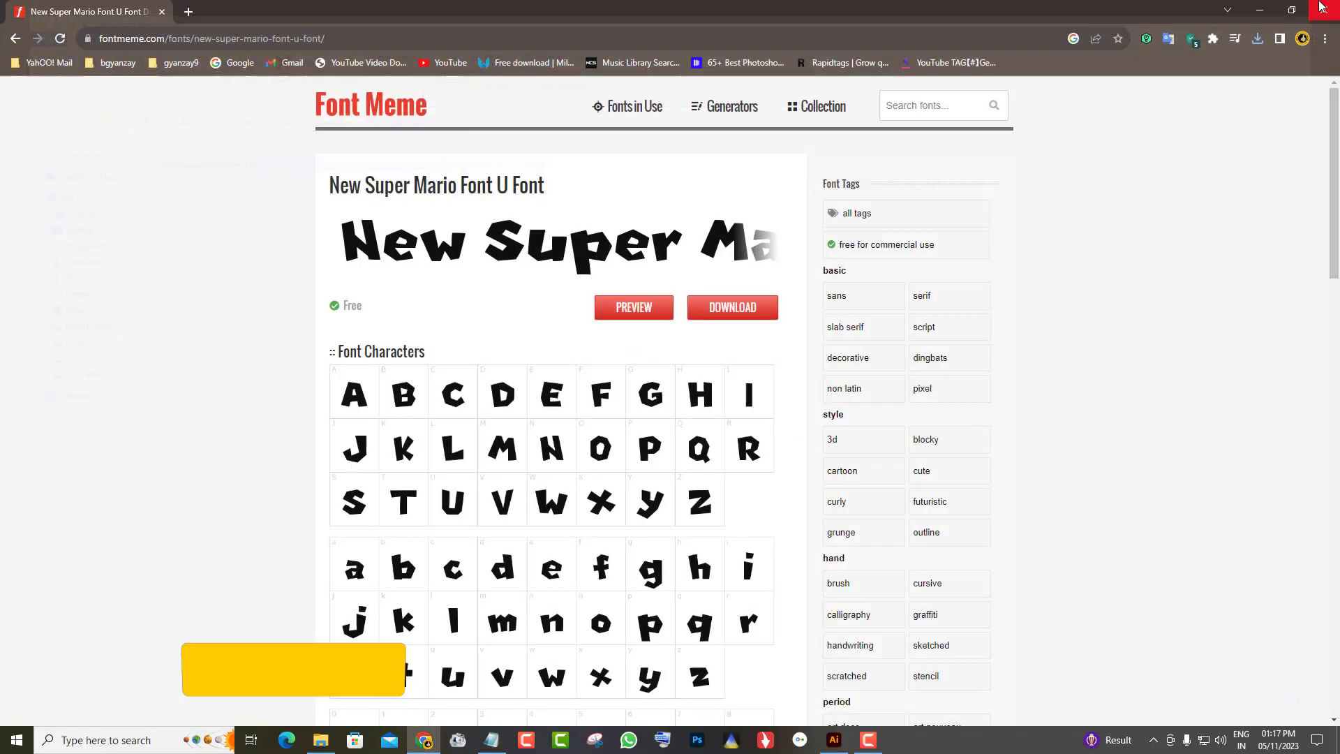
pyautogui.click(833, 740)
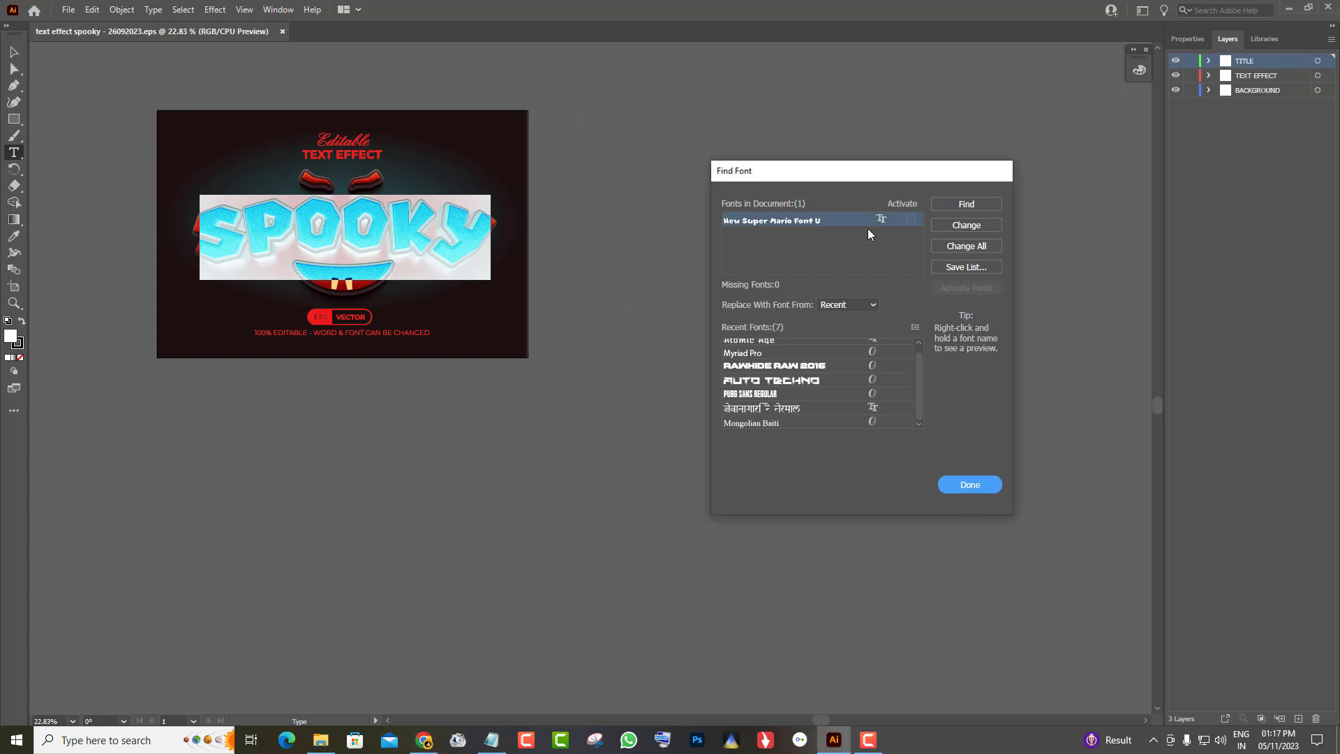
# Close the font finder and retype the SPOOKY text as Halloween
pyautogui.click(970, 485)
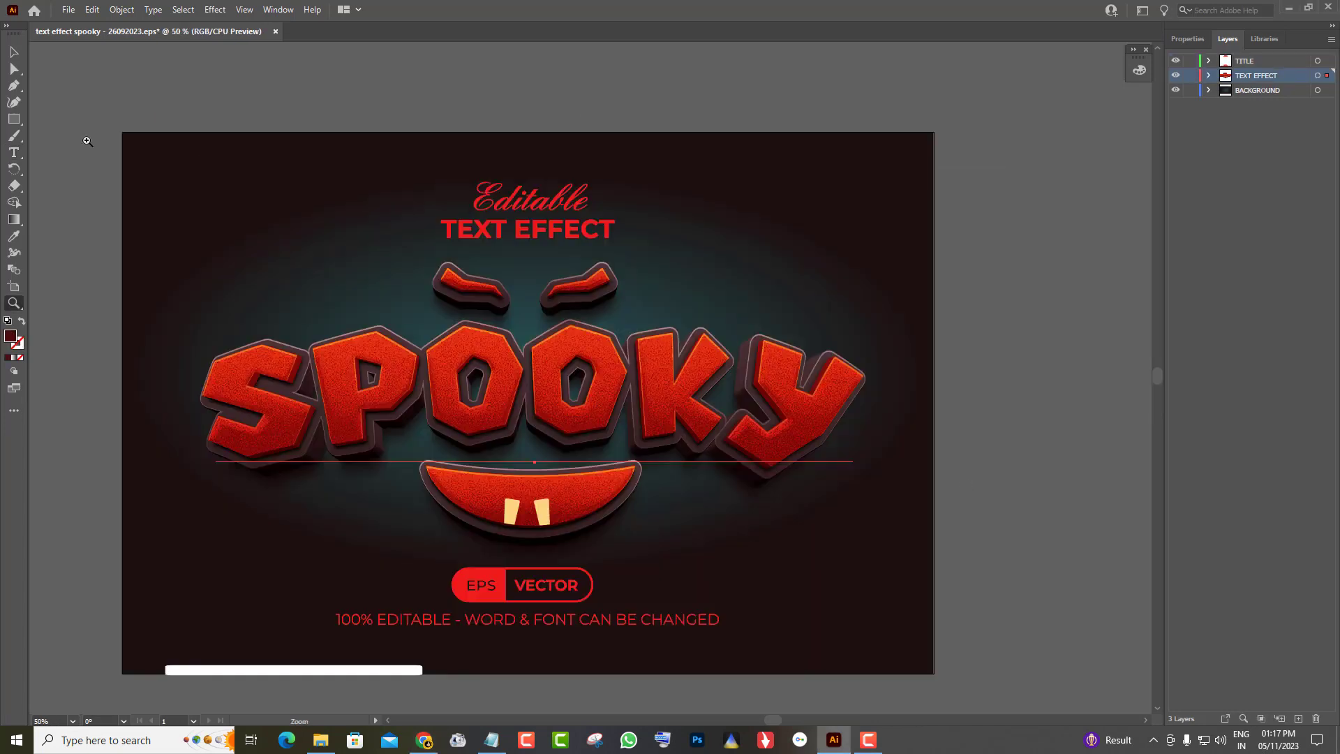
pyautogui.doubleClick(822, 423)
pyautogui.hotkey('ctrl', 'a')
pyautogui.write('yourte')
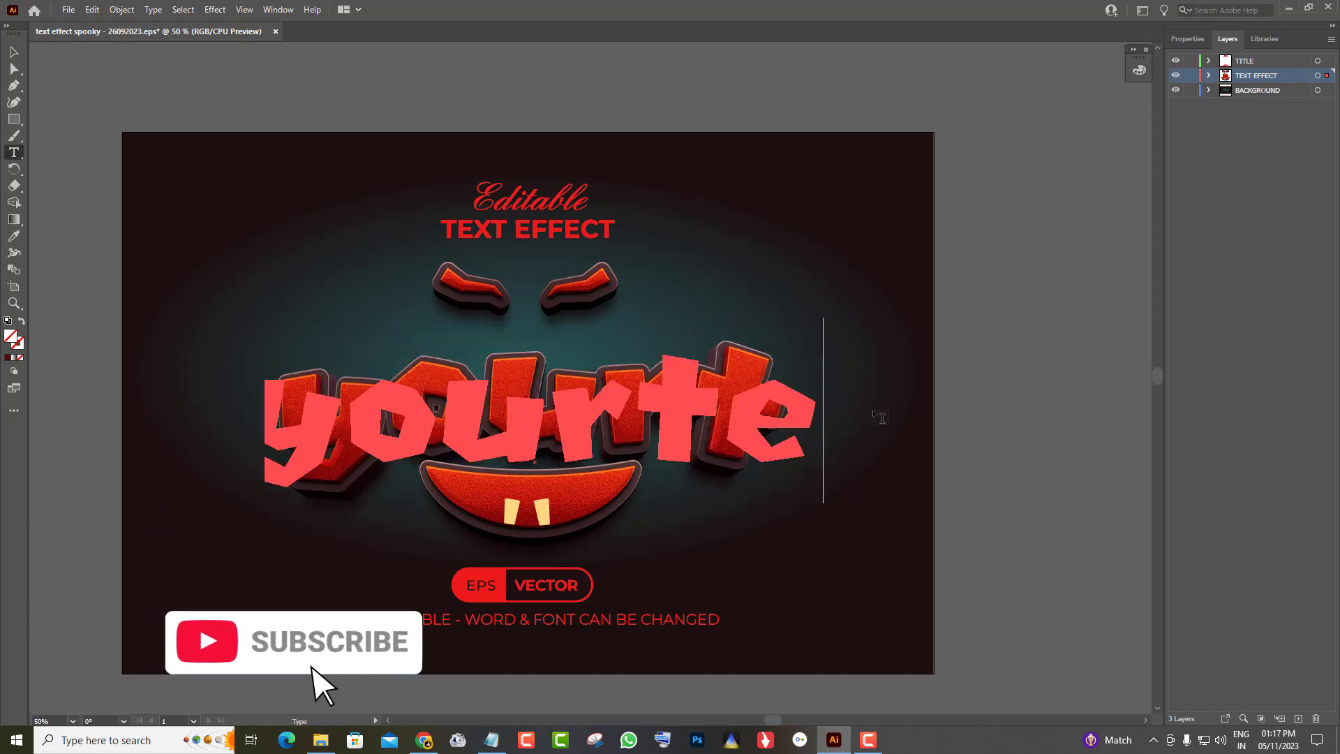
pyautogui.write('xt')
pyautogui.press('Escape')
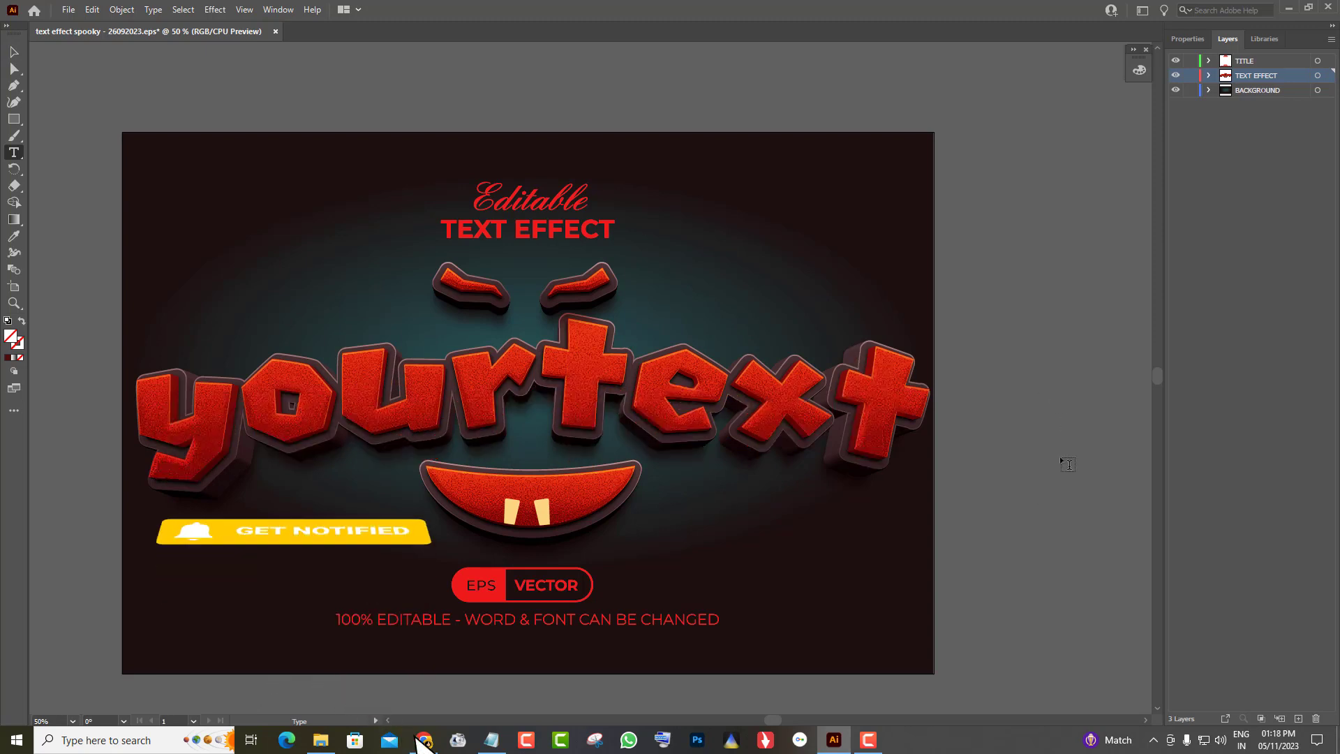
pyautogui.click(439, 406)
pyautogui.press('Escape')
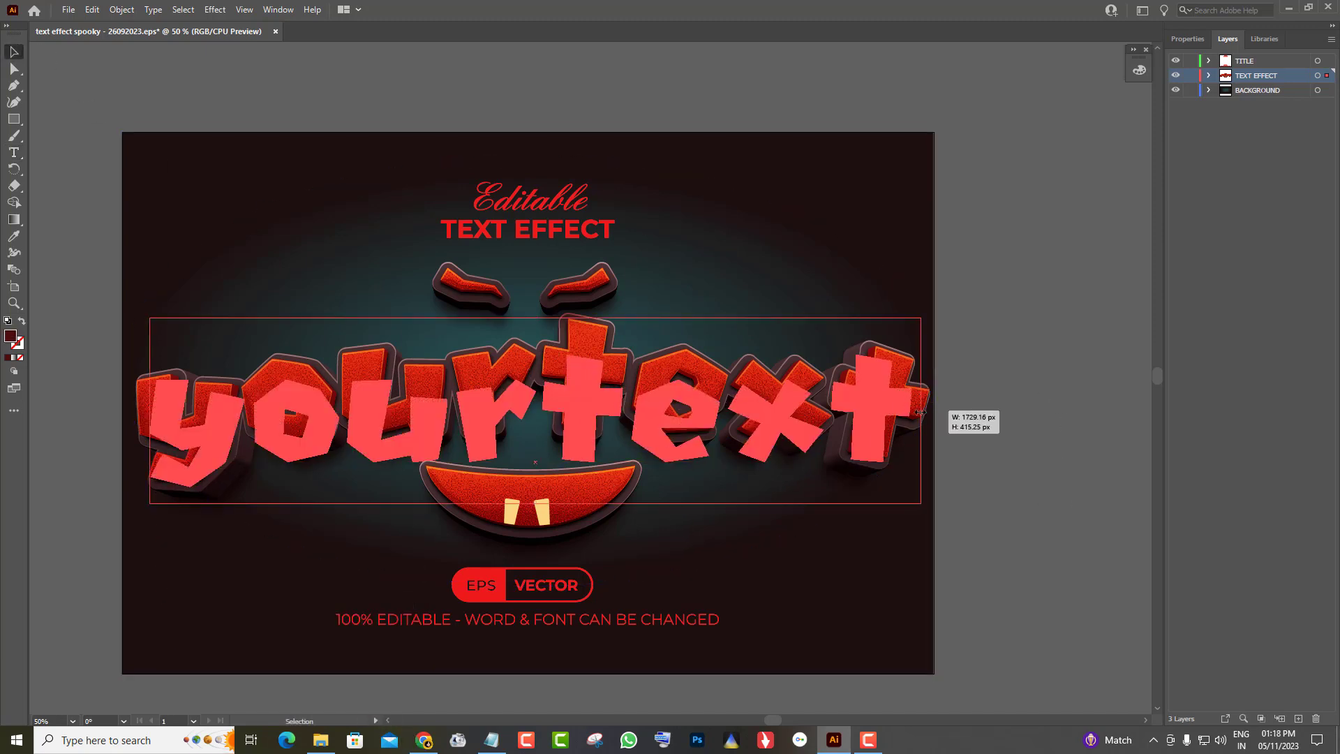
pyautogui.moveTo(920, 412); pyautogui.dragTo(866, 409)
pyautogui.scroll(-3, 1087, 457)
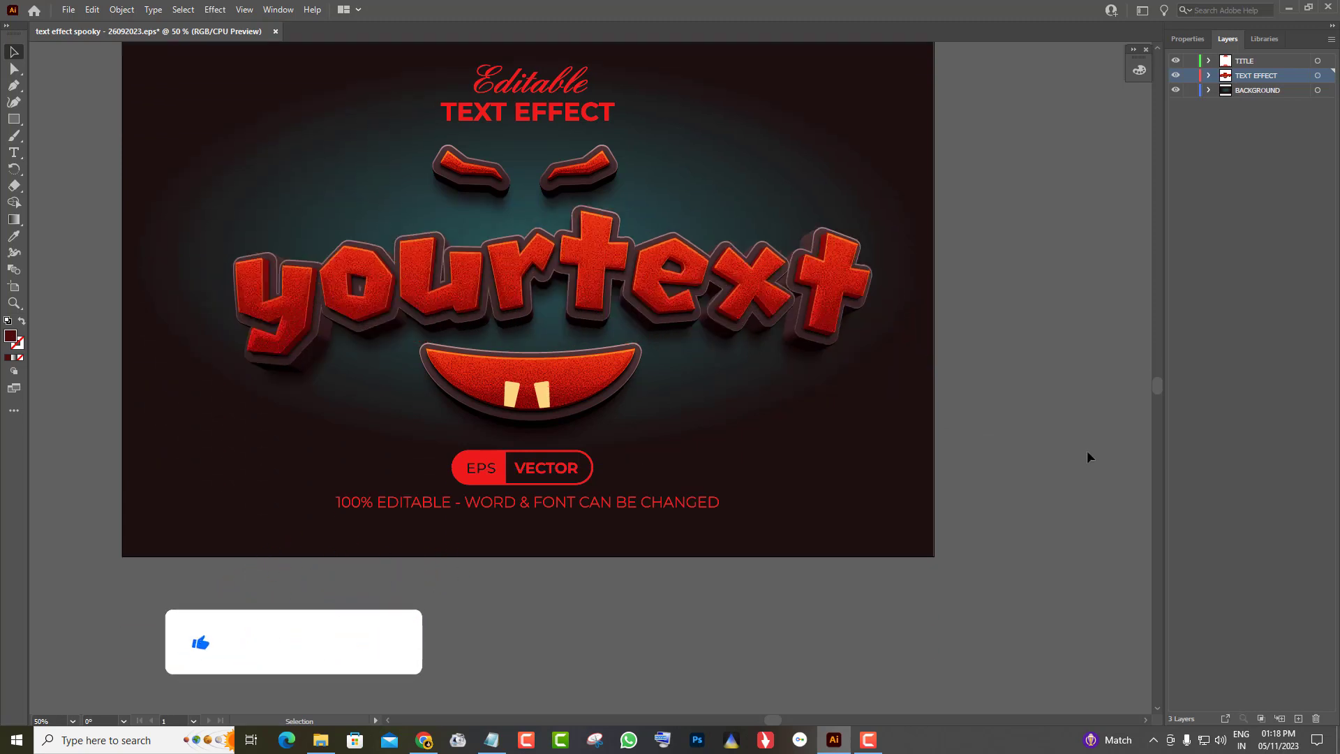
pyautogui.scroll(1, 1086, 452)
pyautogui.write('Hallowee')
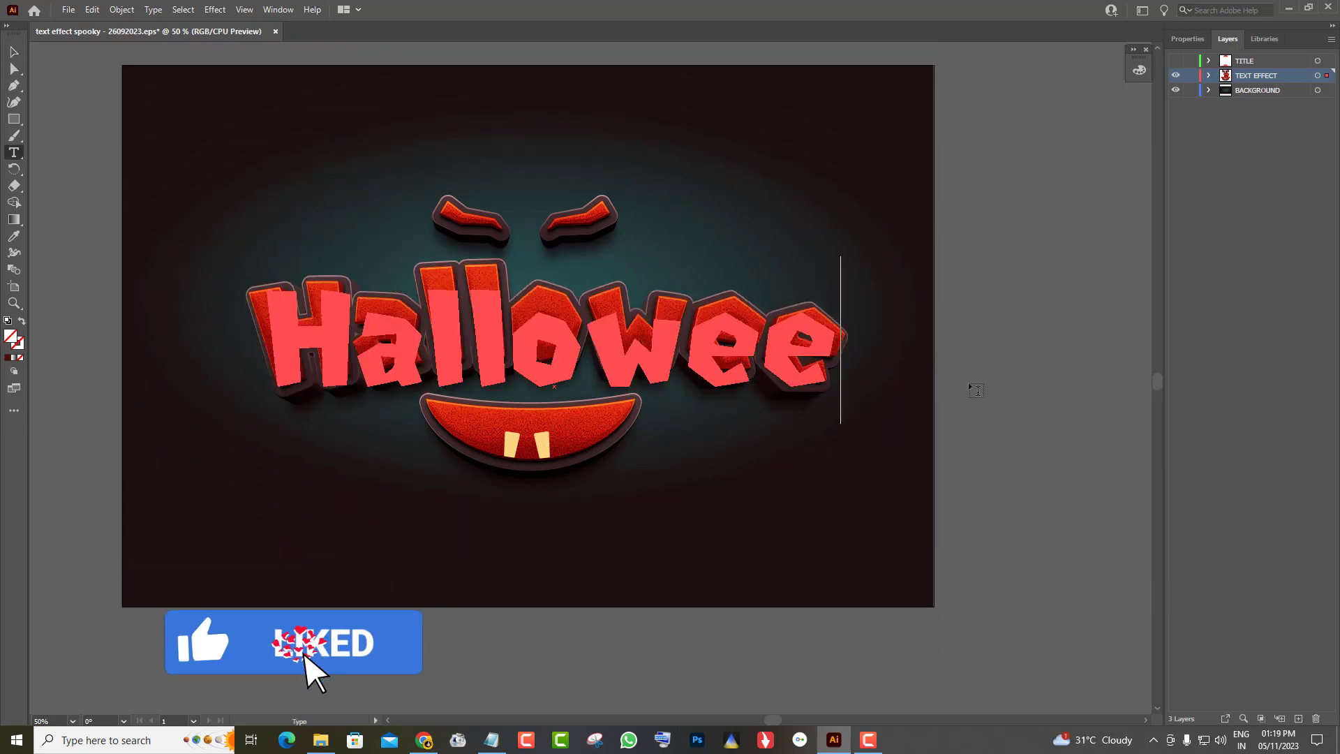
pyautogui.write('n')
pyautogui.press('Escape')
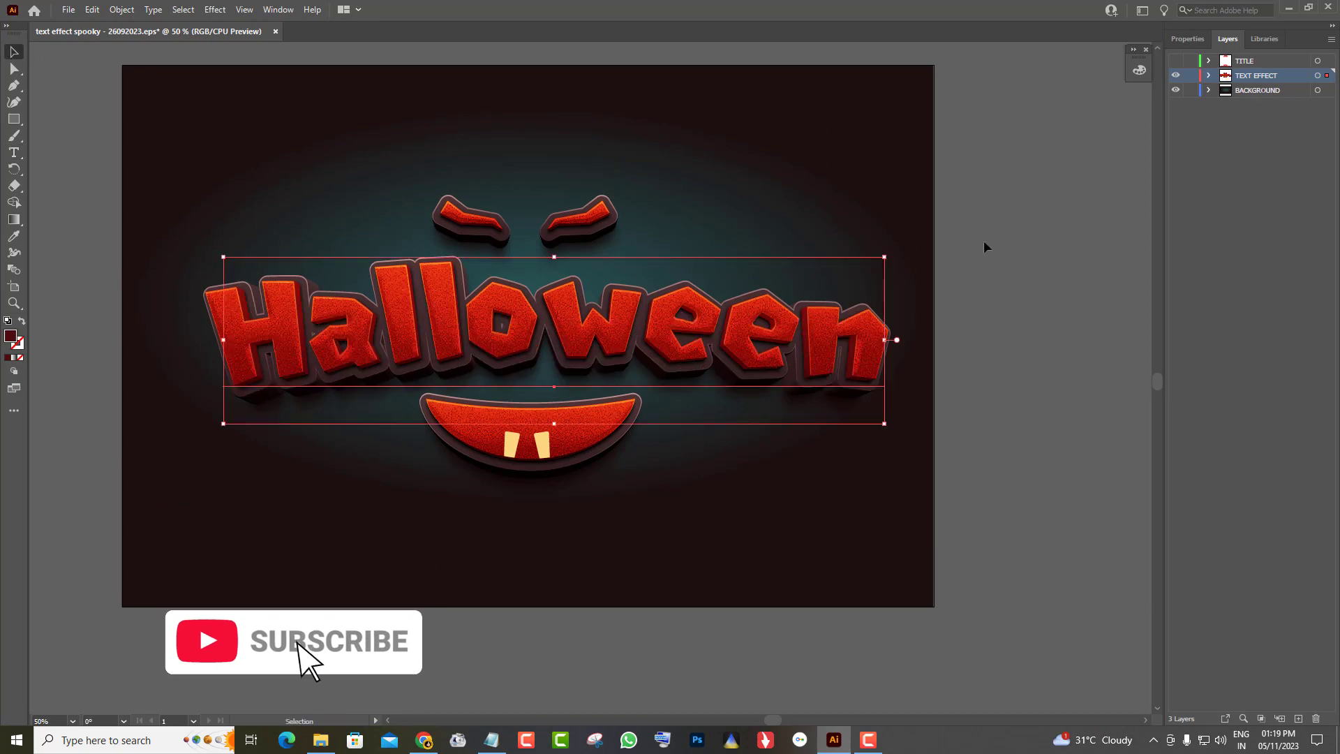
# Stretch the Halloween lettering taller from its top edge
pyautogui.hotkey('ctrl', 'f')
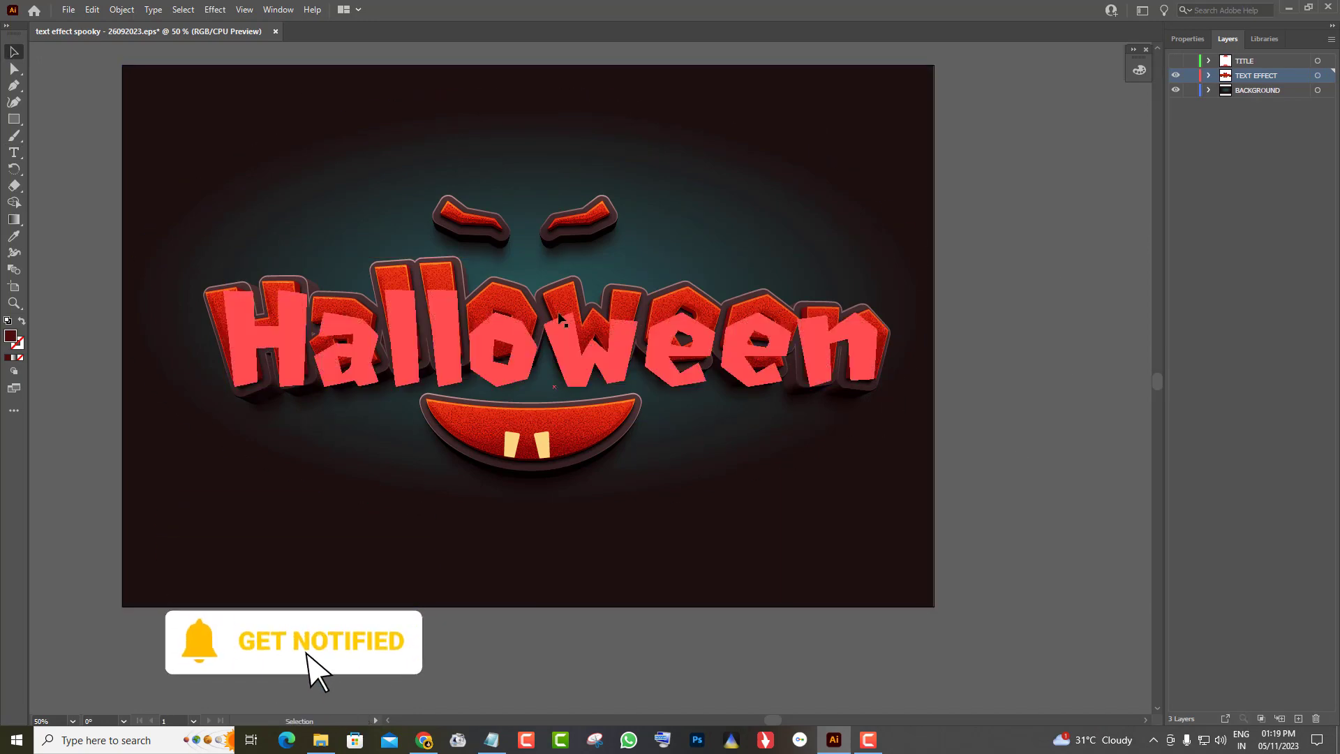
pyautogui.moveTo(554, 257)
pyautogui.mouseDown()
pyautogui.moveTo(545, 143)
pyautogui.moveTo(555, 199)
pyautogui.mouseUp()
pyautogui.click(963, 321)
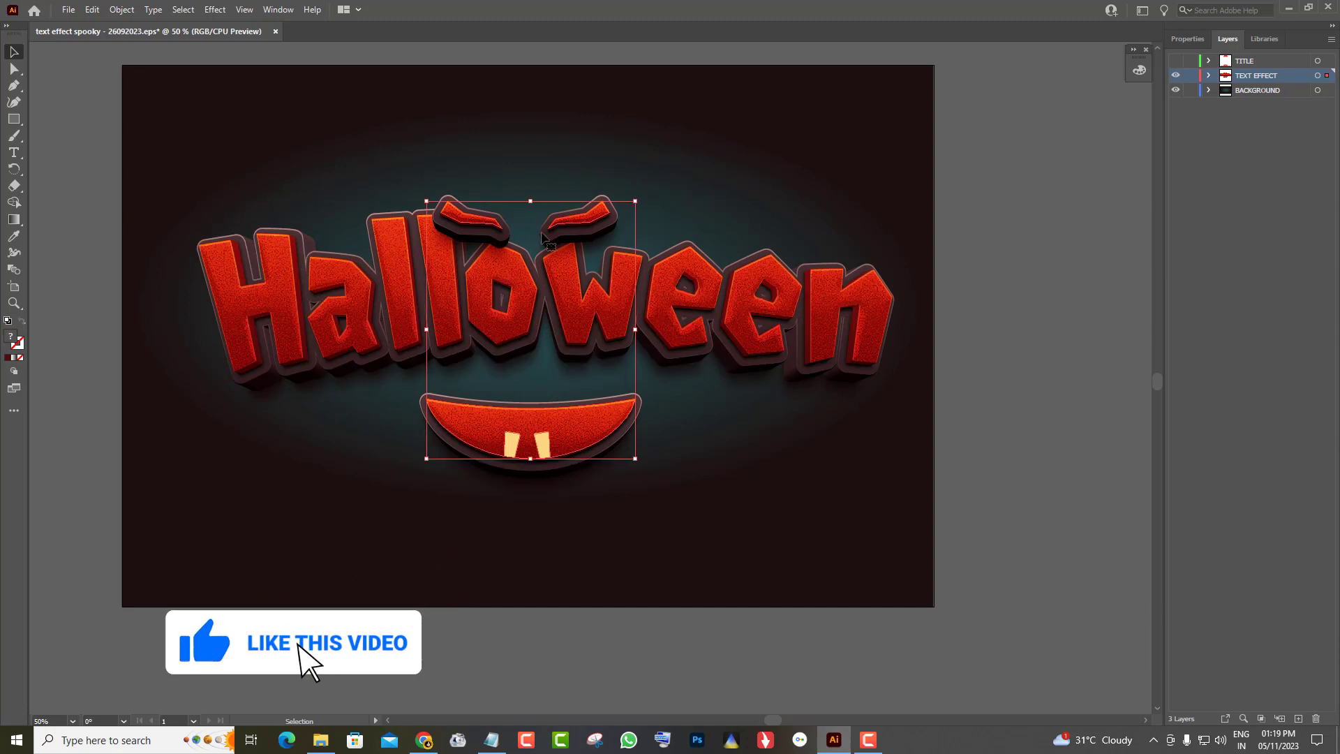
pyautogui.moveTo(531, 201); pyautogui.dragTo(549, 203)
pyautogui.click(549, 202)
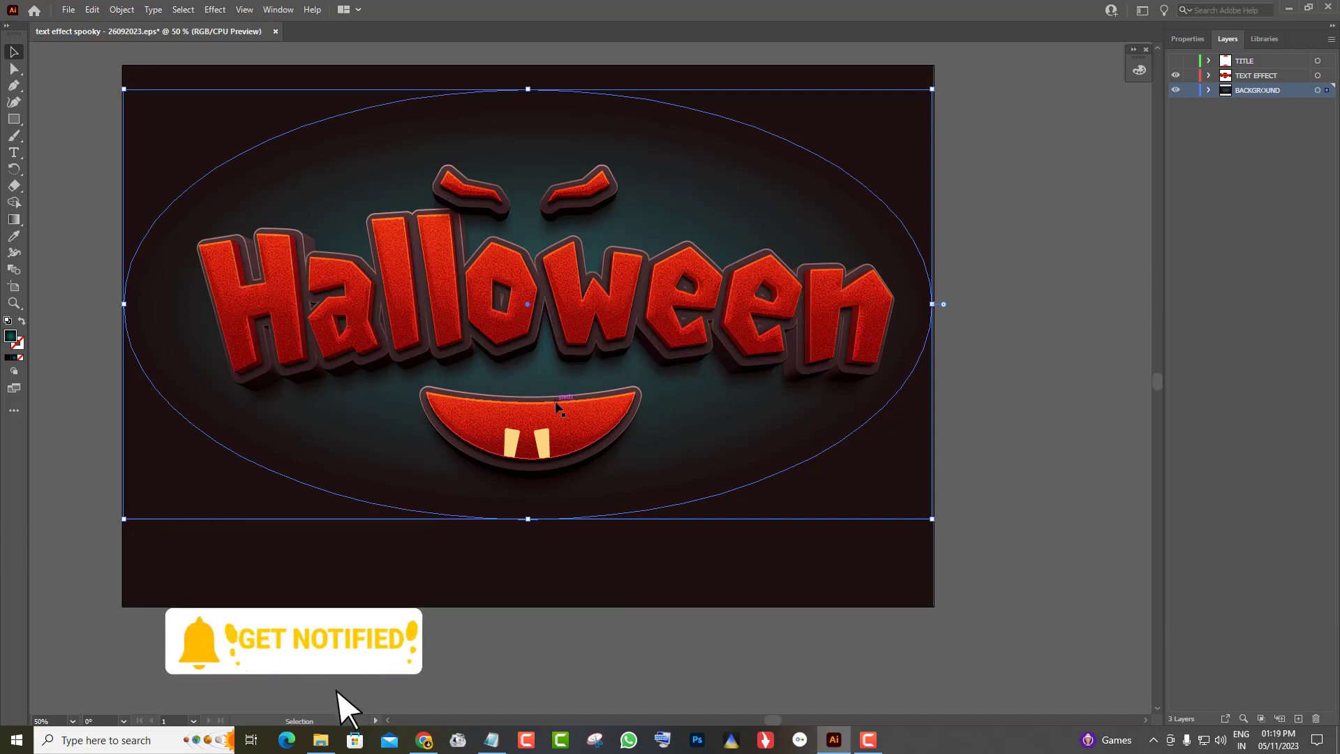
# Raise the eyebrows, stretch the mouth lower and hide the background layer
pyautogui.click(584, 440)
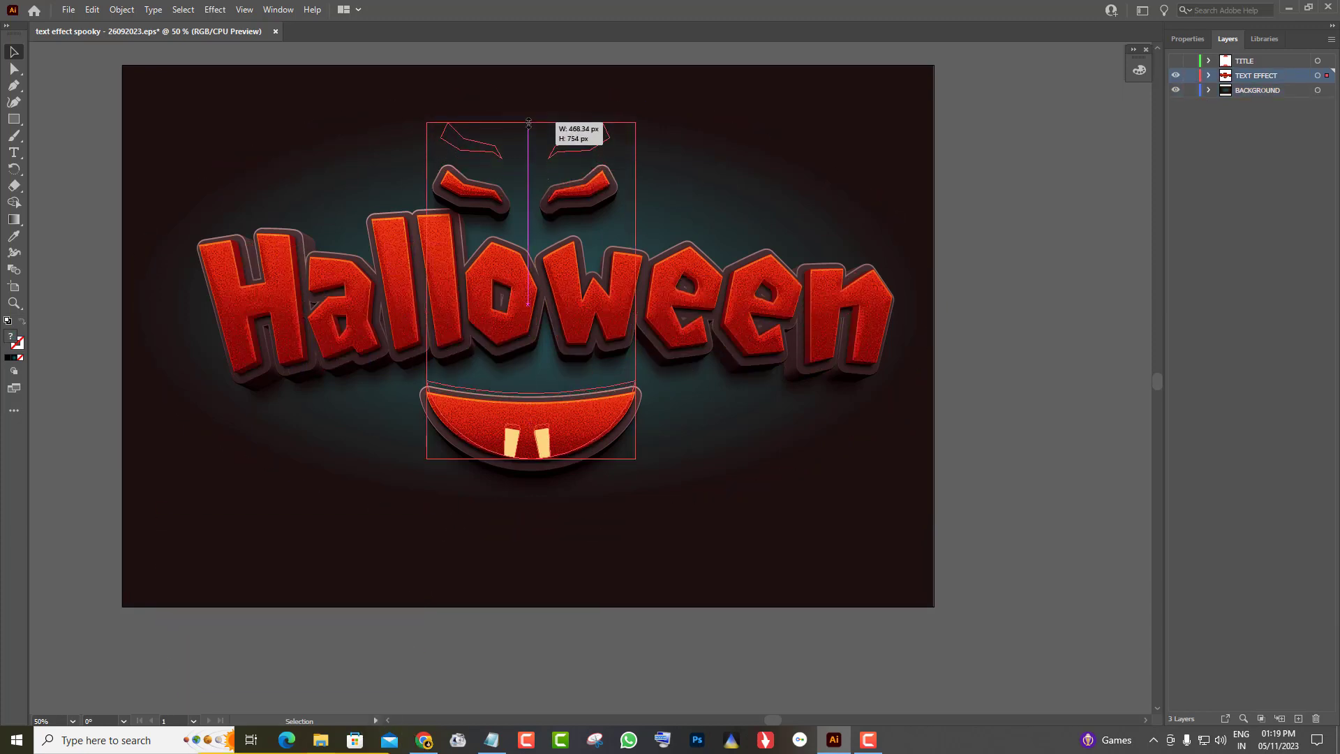
pyautogui.moveTo(549, 189); pyautogui.dragTo(549, 142)
pyautogui.click(720, 180)
pyautogui.click(1062, 313)
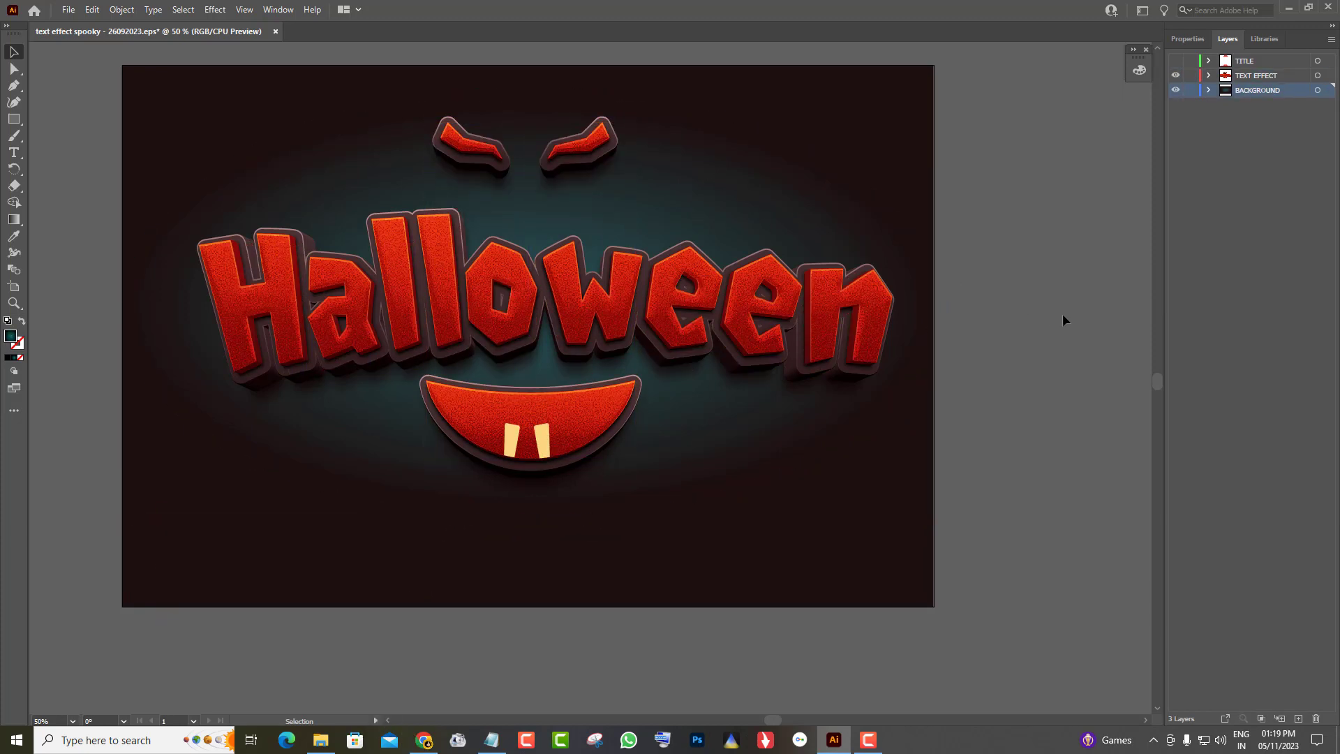
pyautogui.scroll(2, 1065, 381)
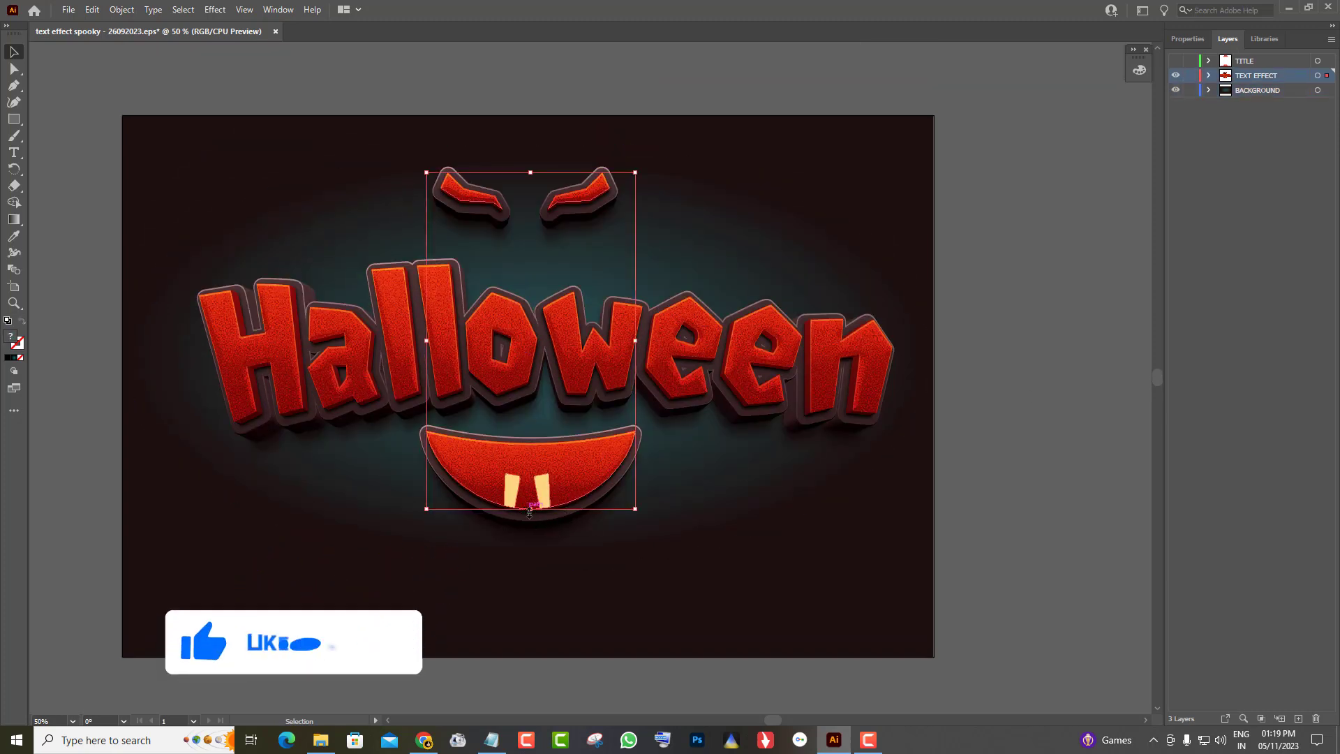
pyautogui.moveTo(536, 526); pyautogui.dragTo(536, 569)
pyautogui.click(1039, 441)
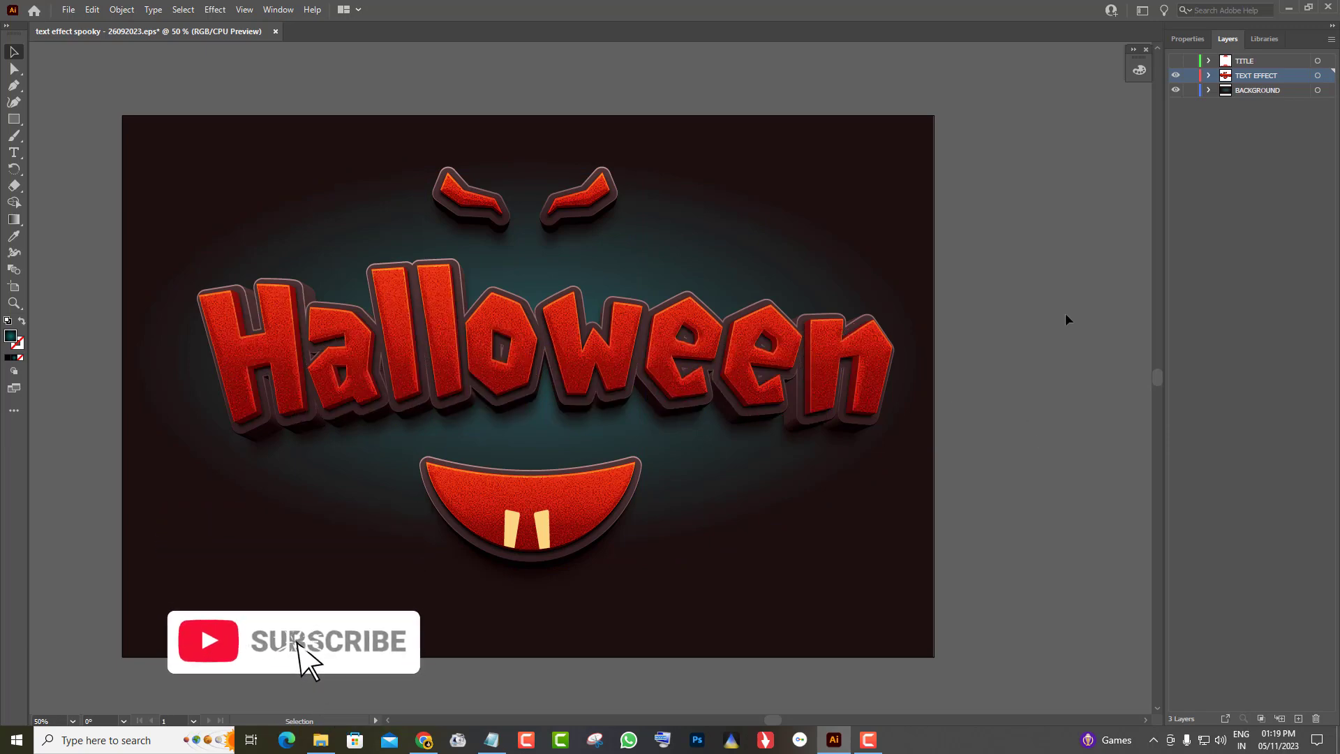
pyautogui.scroll(-2, 1064, 320)
pyautogui.scroll(1, 1065, 320)
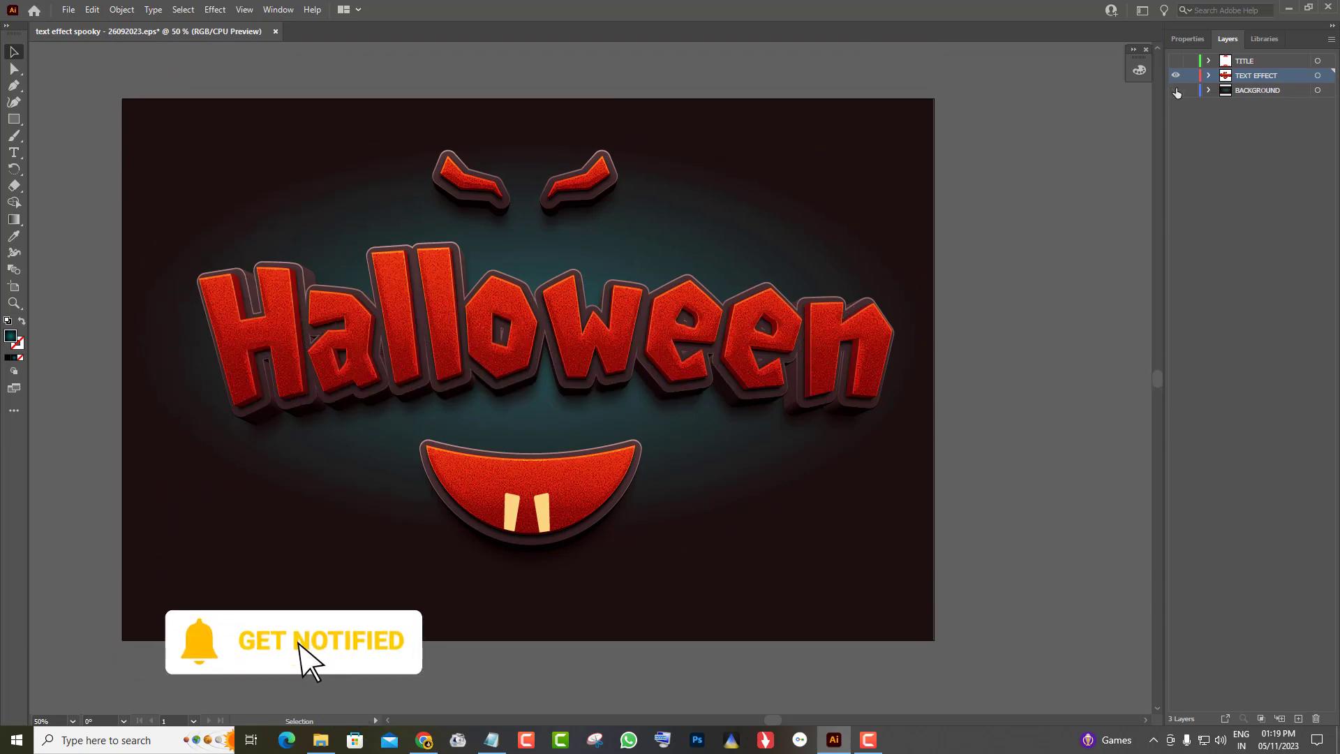
pyautogui.click(1175, 90)
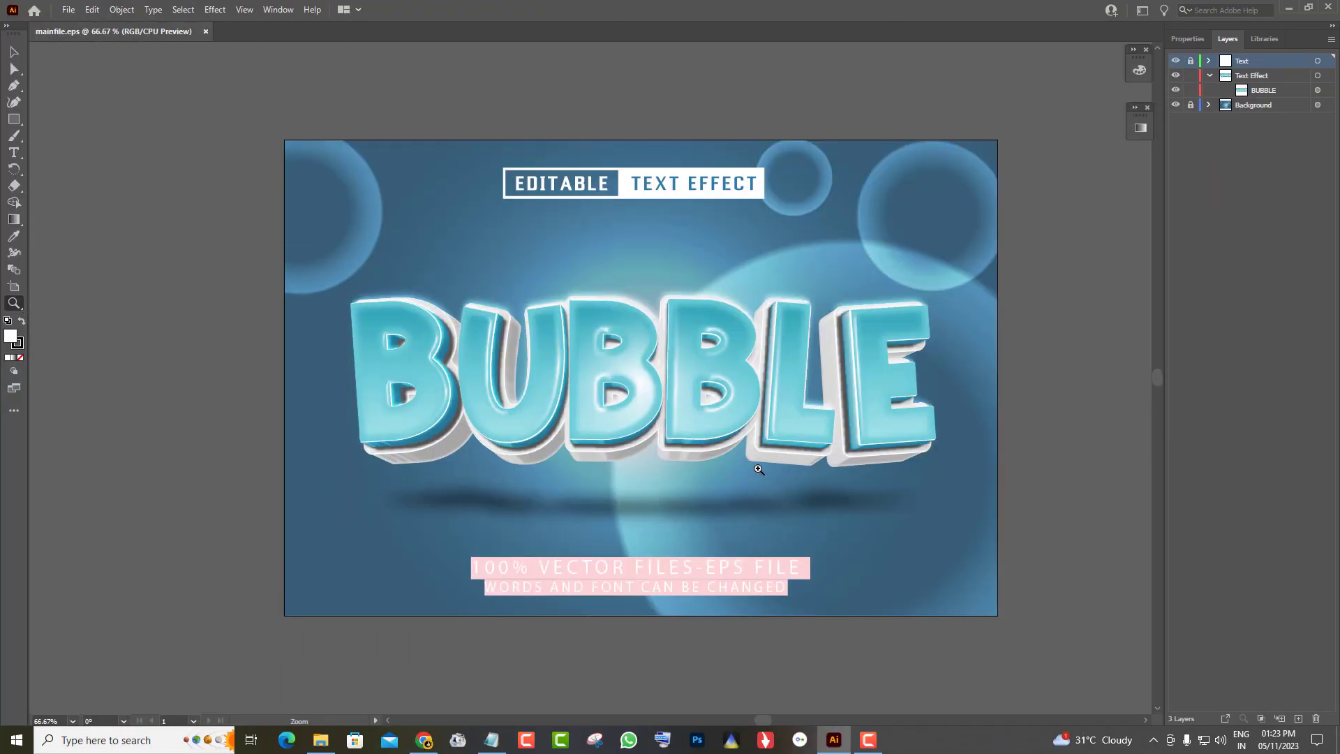
# Zoom the BUBBLE artwork to 100% and hide the top and bottom label text
pyautogui.hotkey('ctrl', '1')
pyautogui.scroll(2, 759, 469)
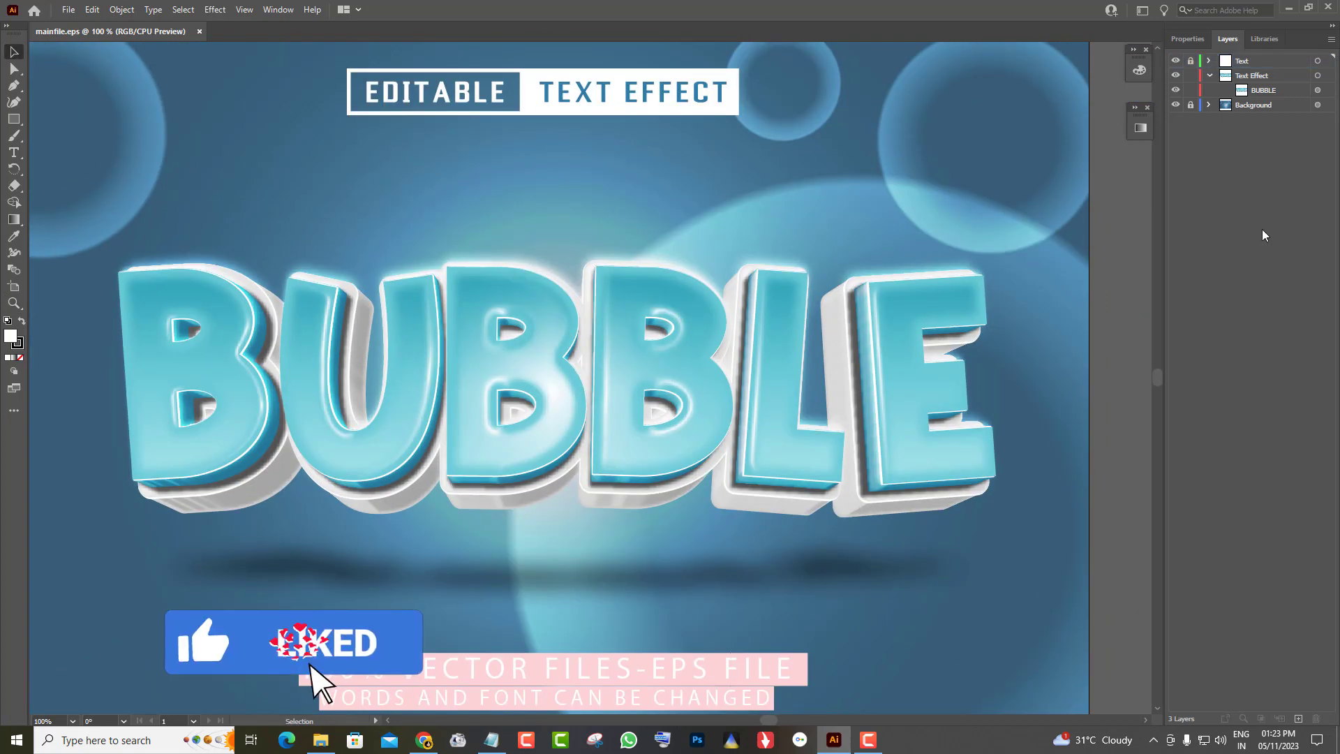
pyautogui.click(1176, 61)
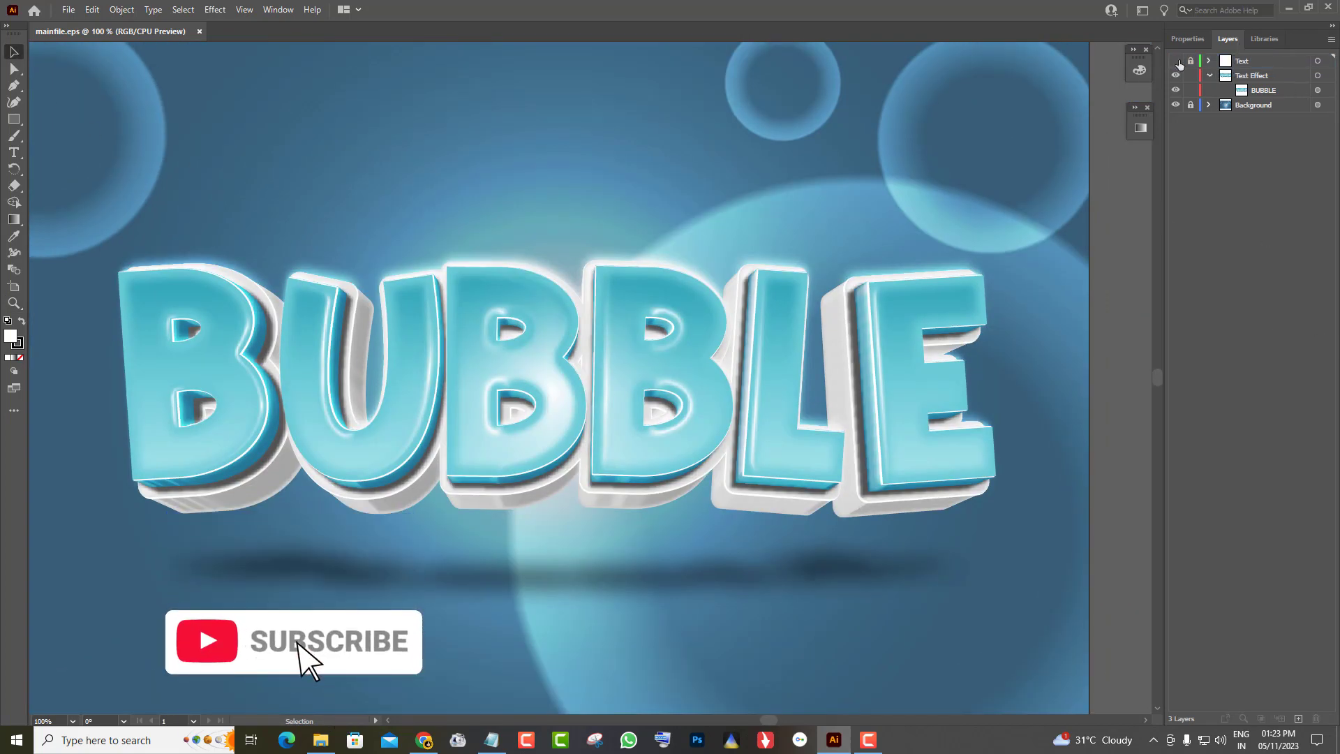
pyautogui.click(688, 254)
pyautogui.scroll(-1, 1047, 352)
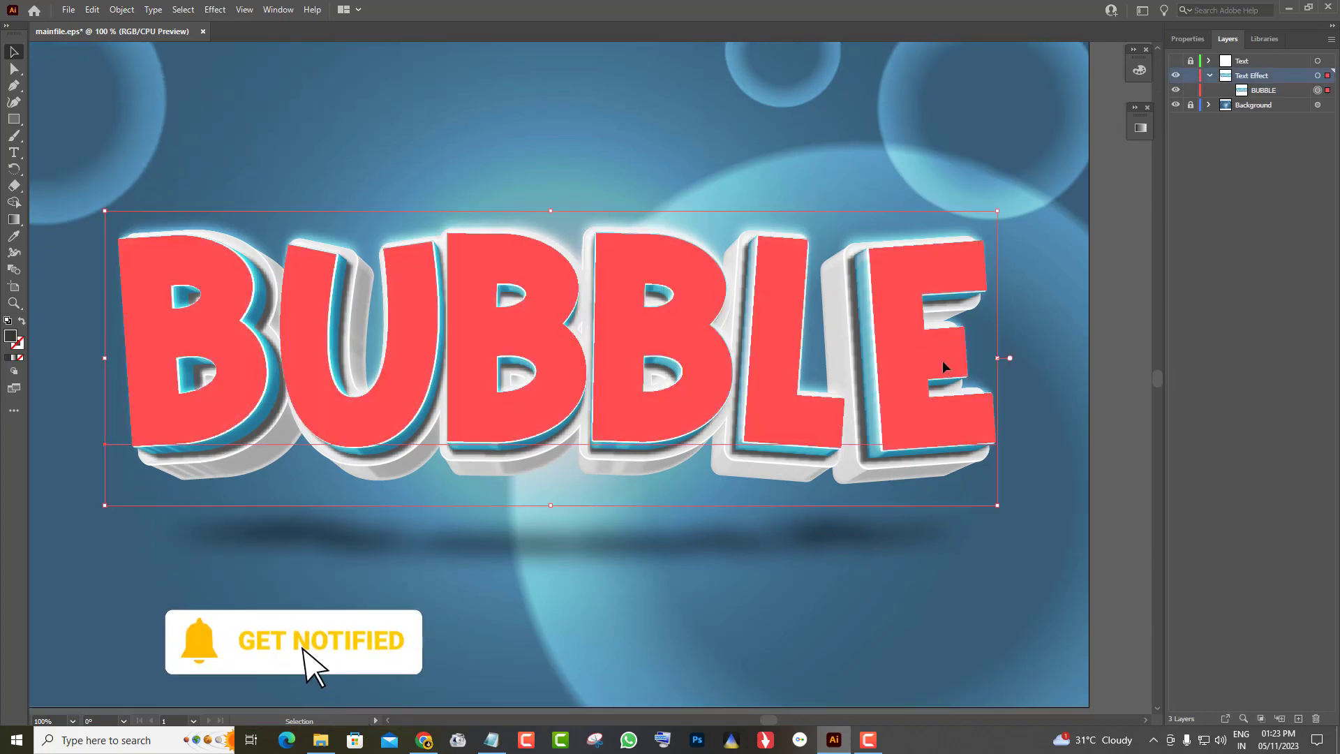
# Update the legacy BUBBLE text and retype it as '3D Text'
pyautogui.doubleClick(942, 363)
pyautogui.press('Return')
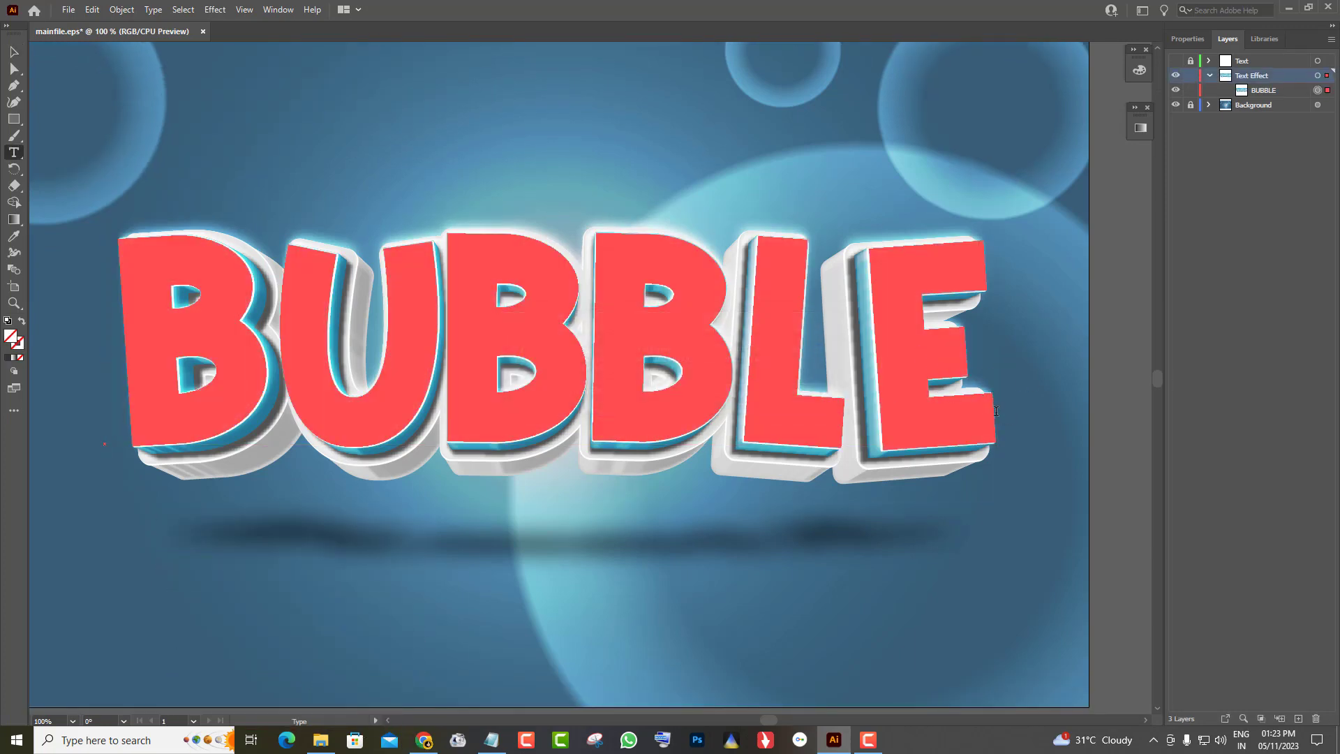
pyautogui.write('3D Tex')
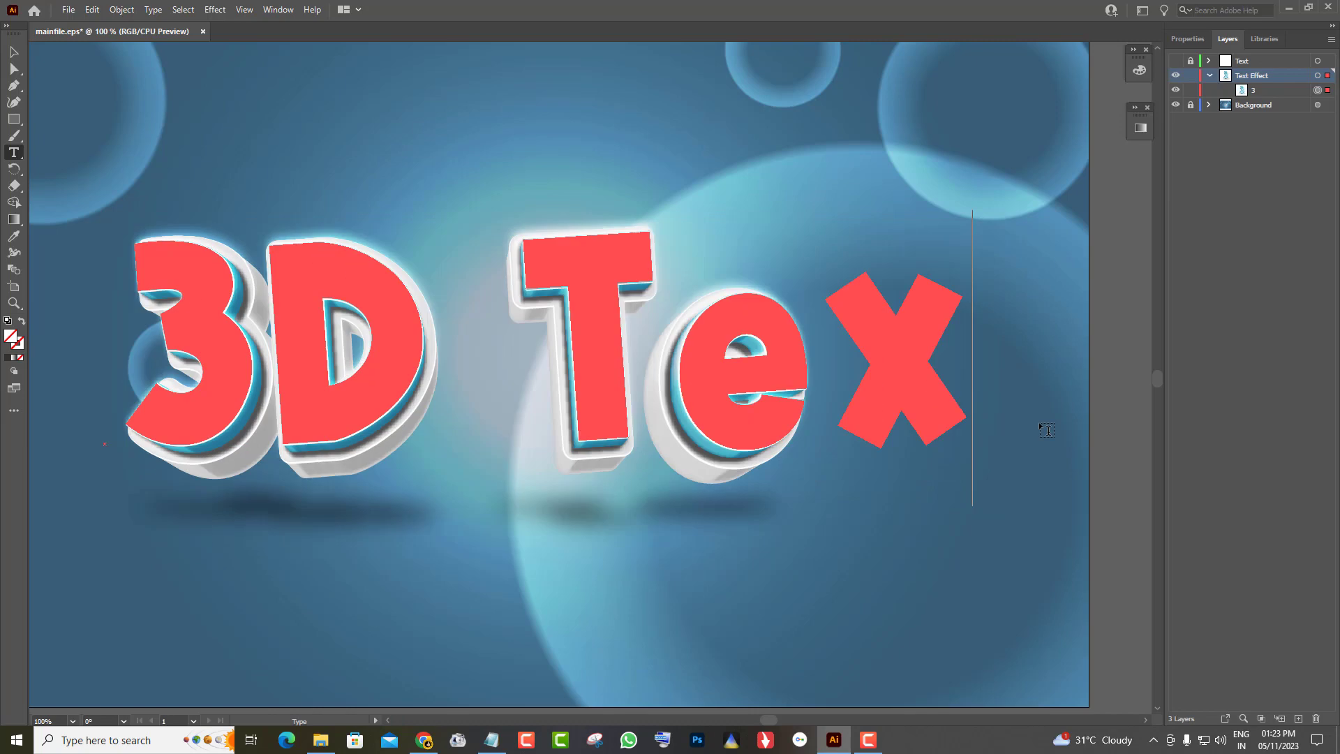
pyautogui.write('t')
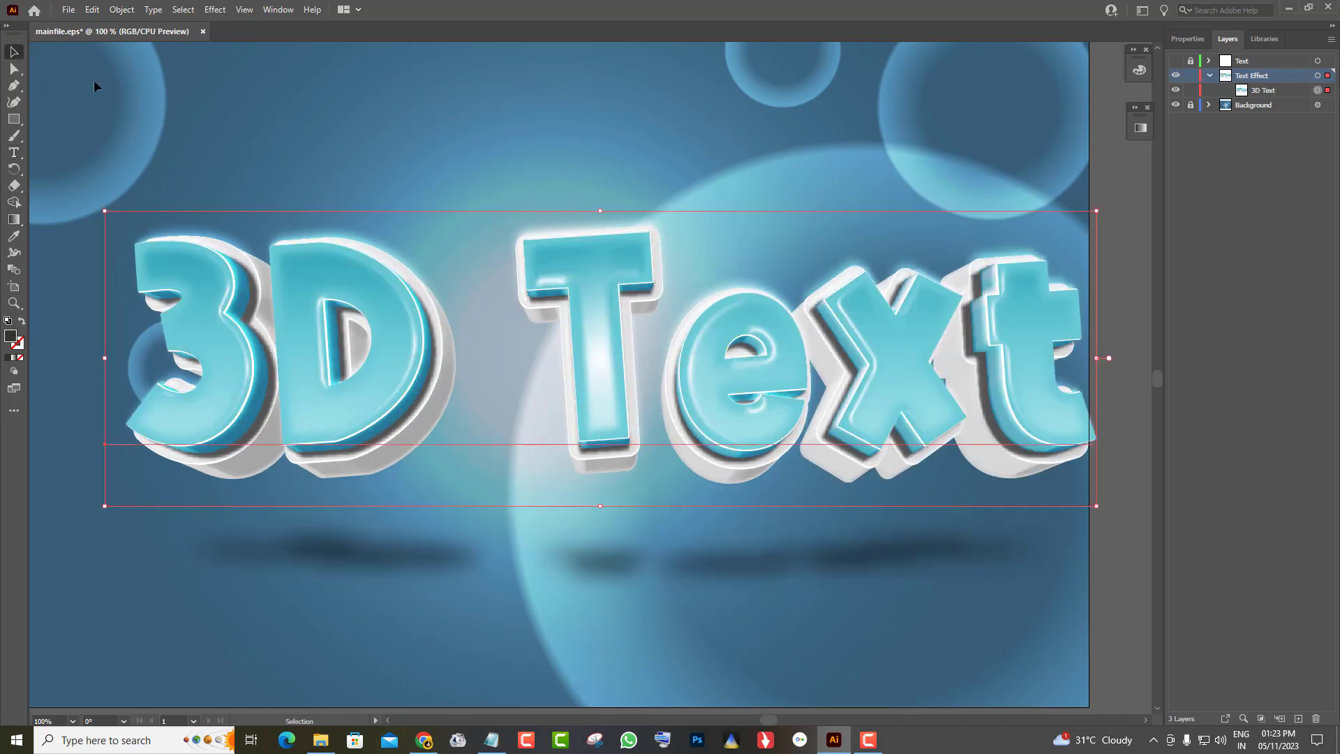
# Scale the 3D Text down to fit and reposition it across the artboard's middle
pyautogui.moveTo(600, 505)
pyautogui.mouseDown()
pyautogui.moveTo(596, 456)
pyautogui.moveTo(595, 502)
pyautogui.mouseUp()
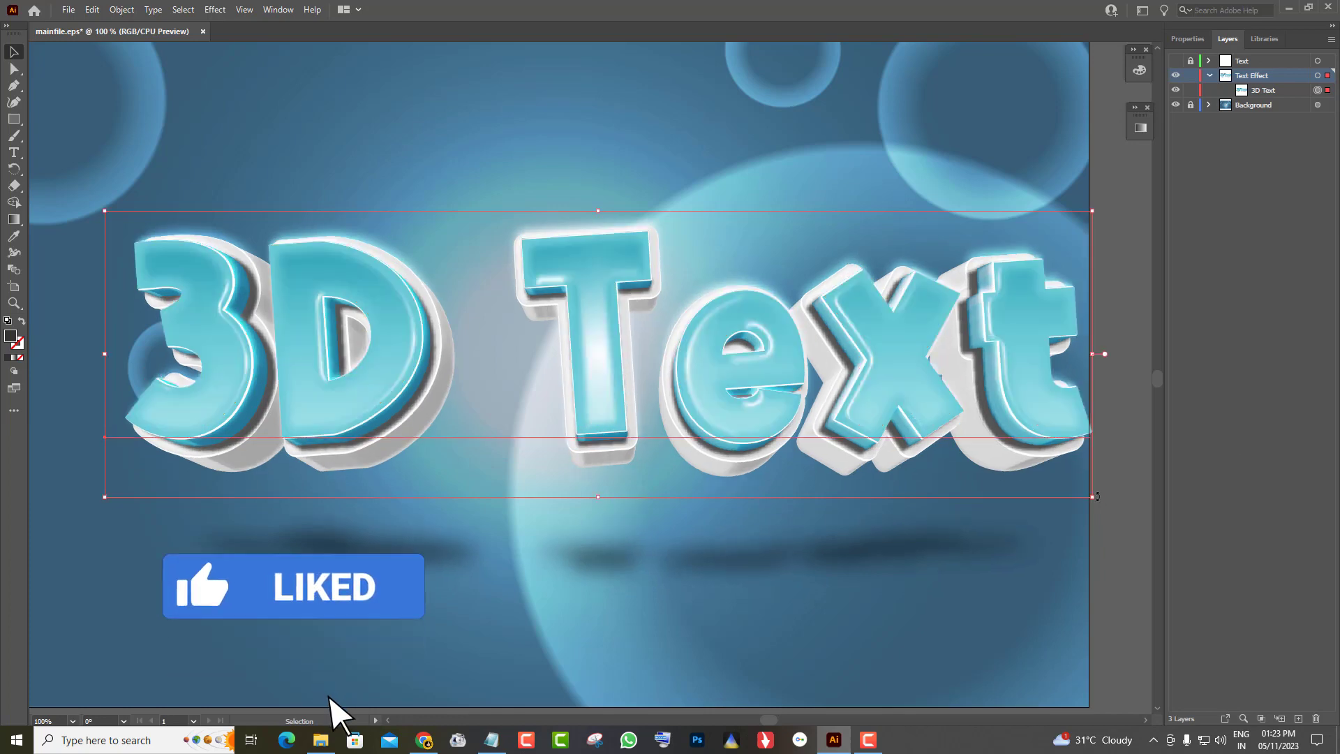
pyautogui.moveTo(1096, 497); pyautogui.dragTo(944, 450)
pyautogui.moveTo(569, 260)
pyautogui.mouseDown()
pyautogui.moveTo(607, 132)
pyautogui.moveTo(567, 117)
pyautogui.mouseUp()
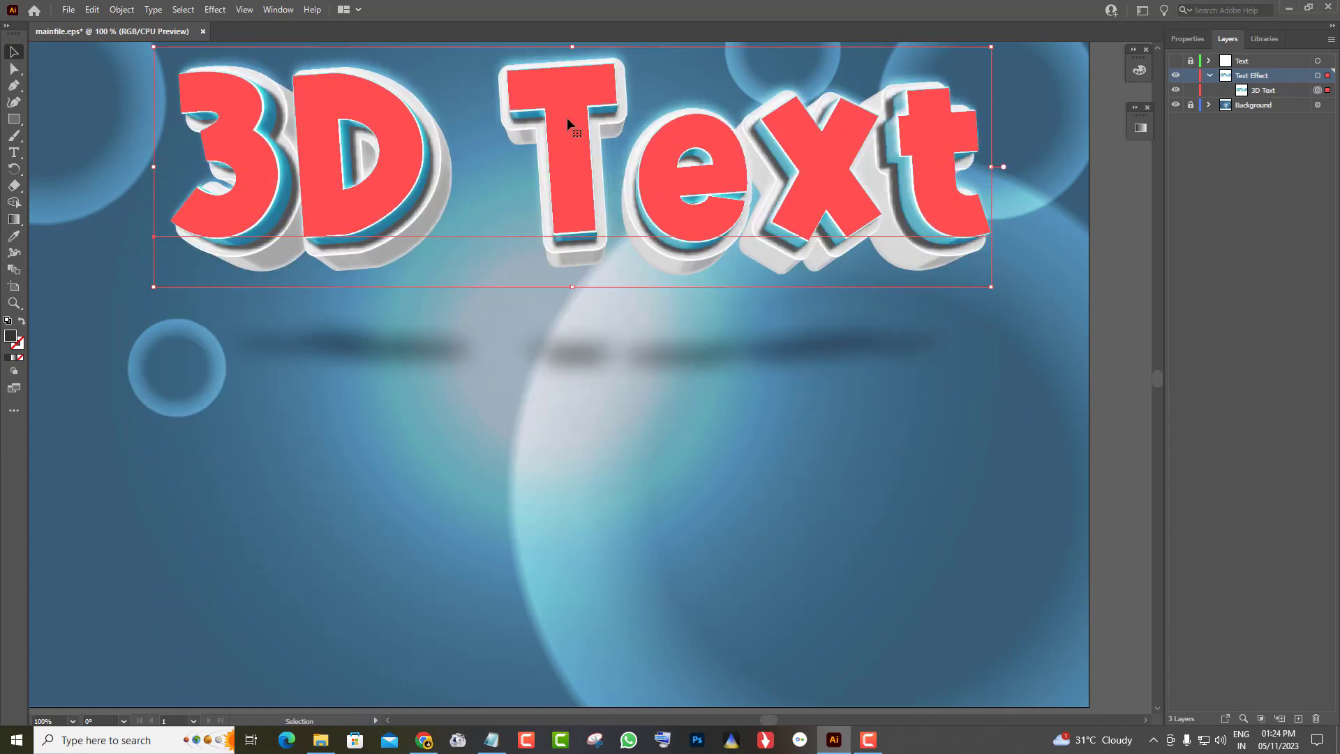
pyautogui.moveTo(568, 175); pyautogui.dragTo(573, 377)
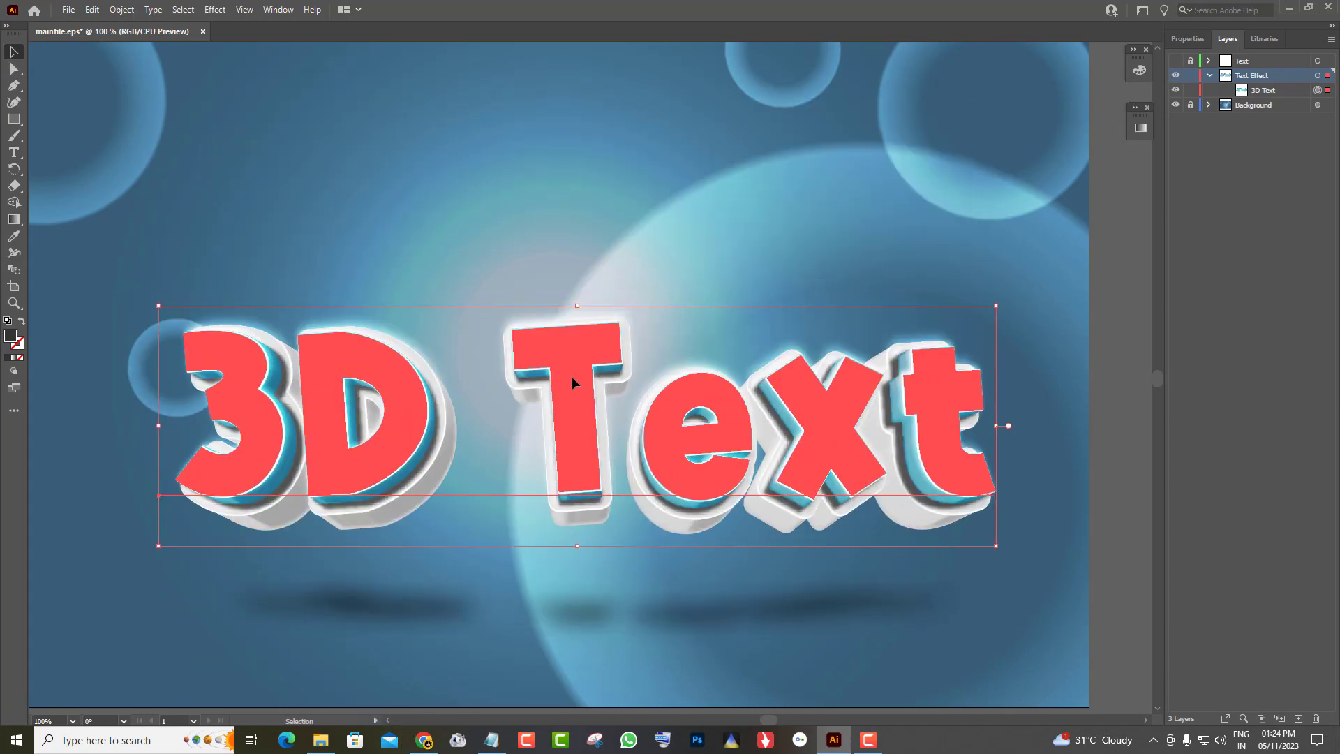
pyautogui.click(595, 225)
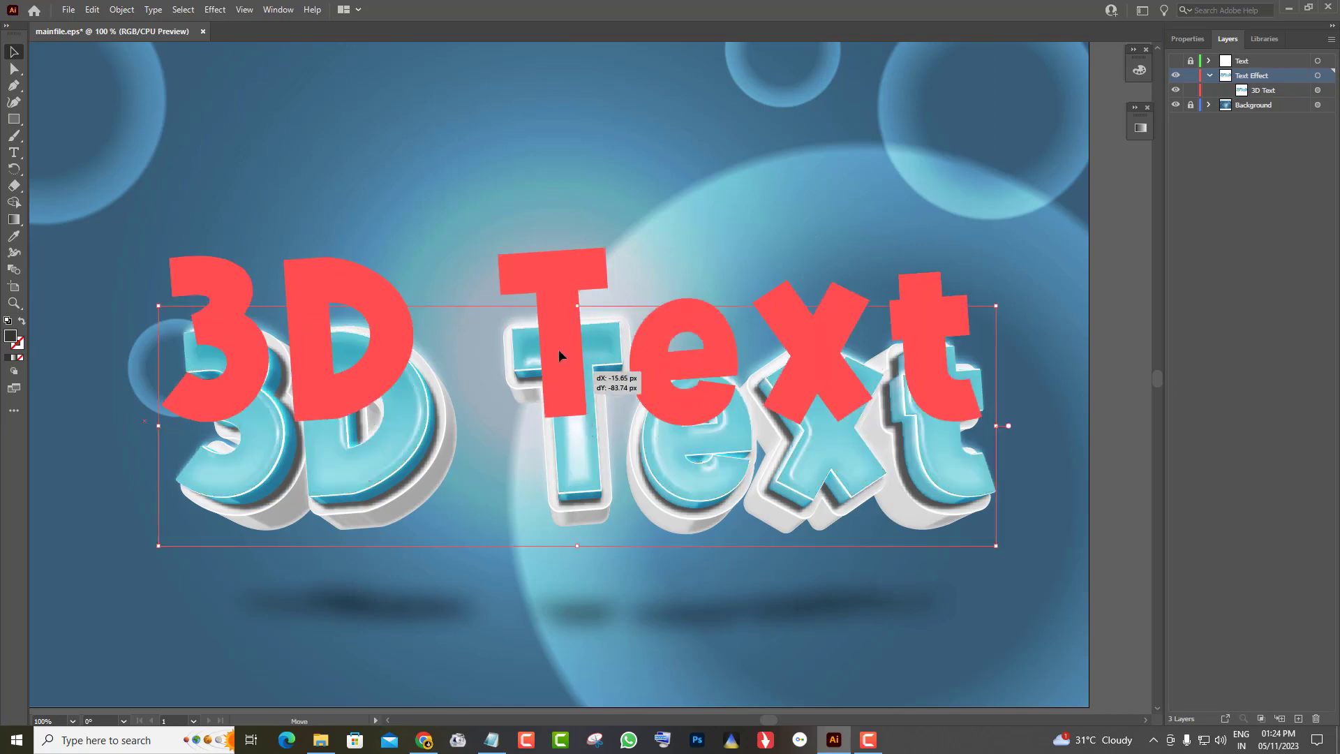
pyautogui.moveTo(656, 454); pyautogui.dragTo(632, 355)
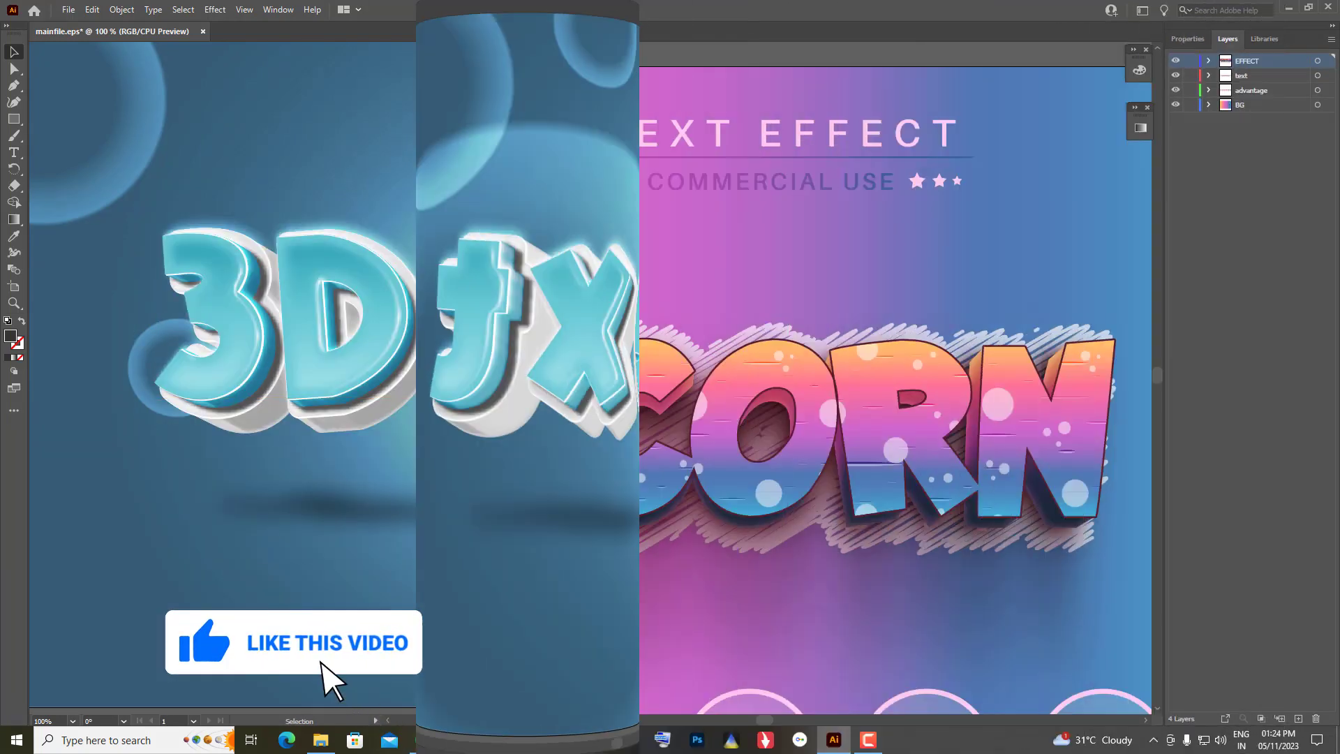
# Move the UNICORN text up and left, then return it to place
pyautogui.press('v')
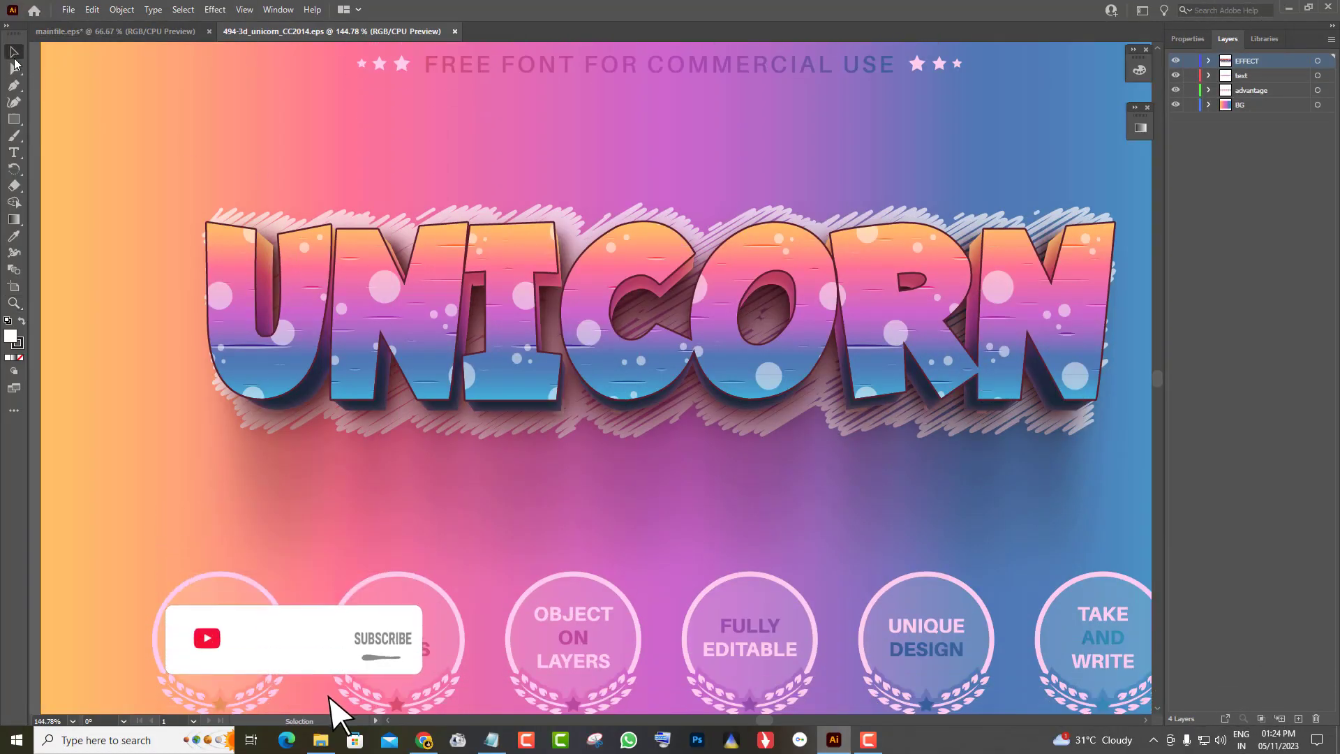
pyautogui.moveTo(569, 266); pyautogui.dragTo(531, 217)
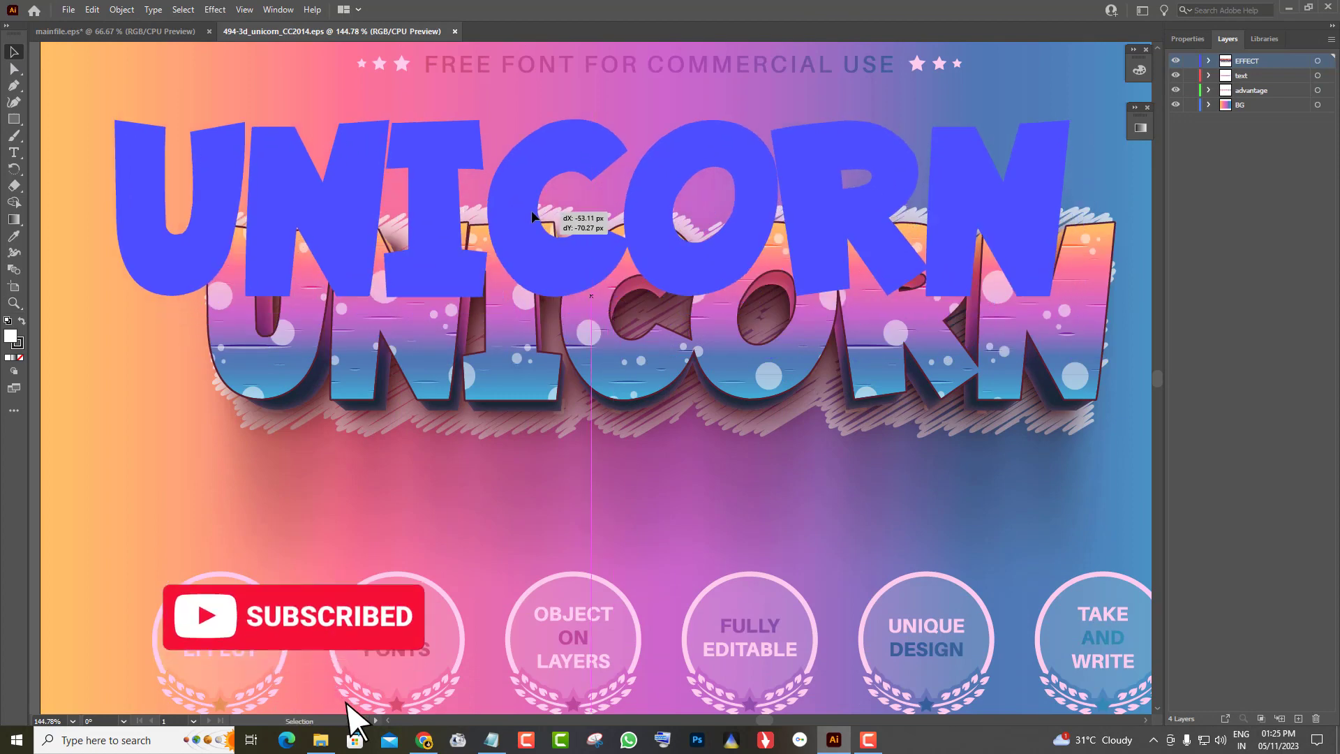
pyautogui.moveTo(532, 217); pyautogui.dragTo(532, 217)
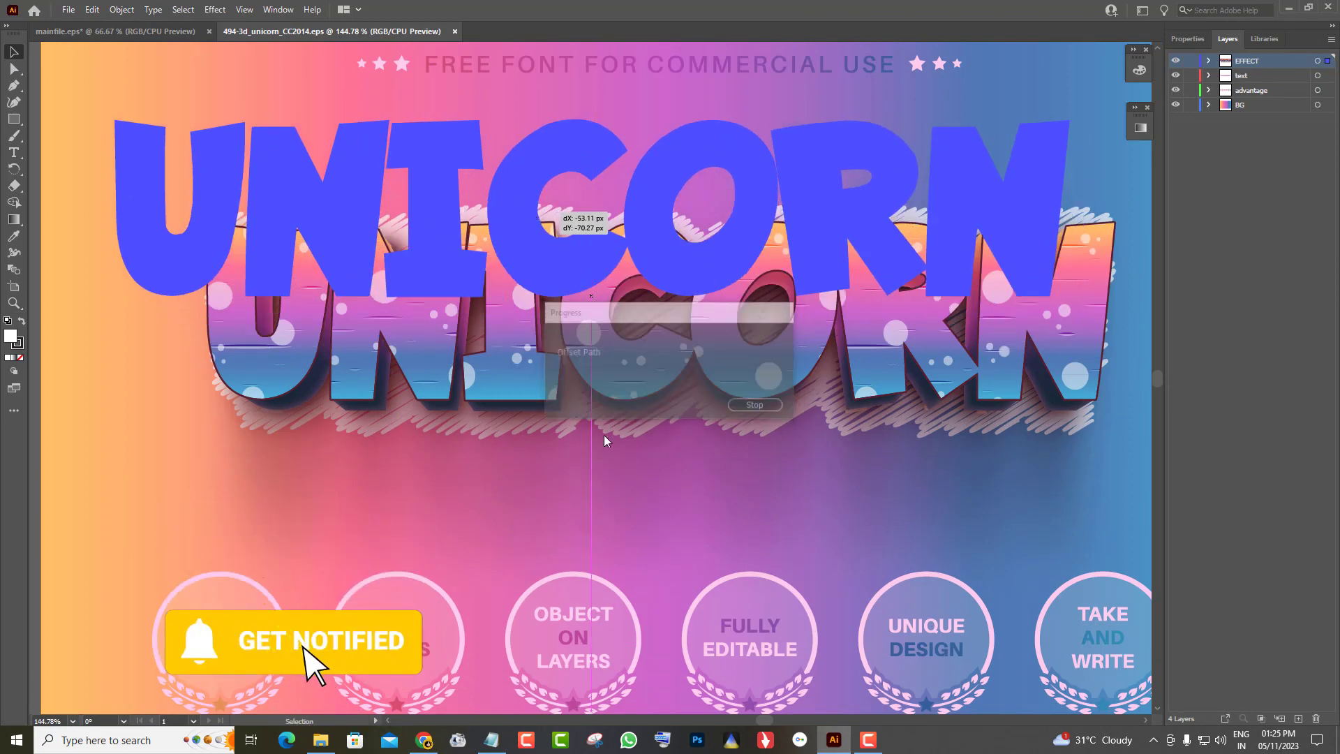
pyautogui.moveTo(550, 269); pyautogui.dragTo(585, 382)
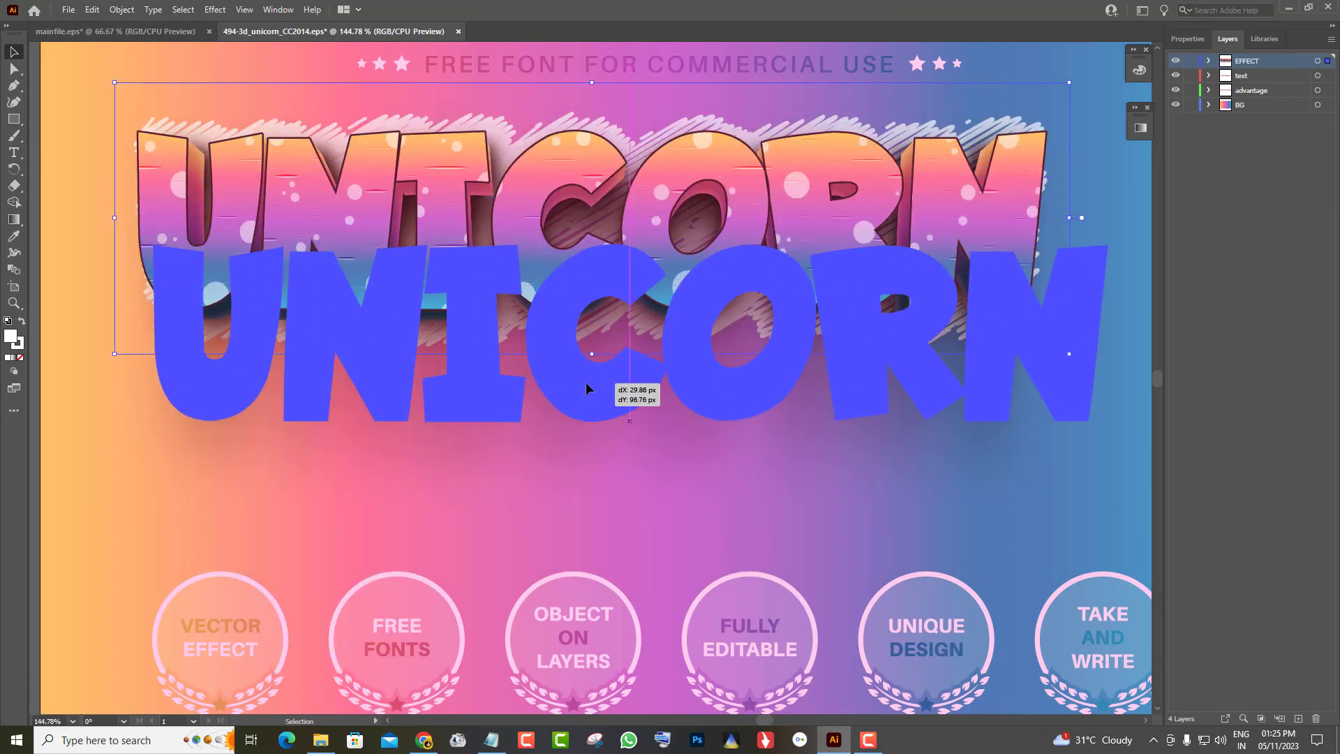
pyautogui.moveTo(629, 421); pyautogui.dragTo(635, 429)
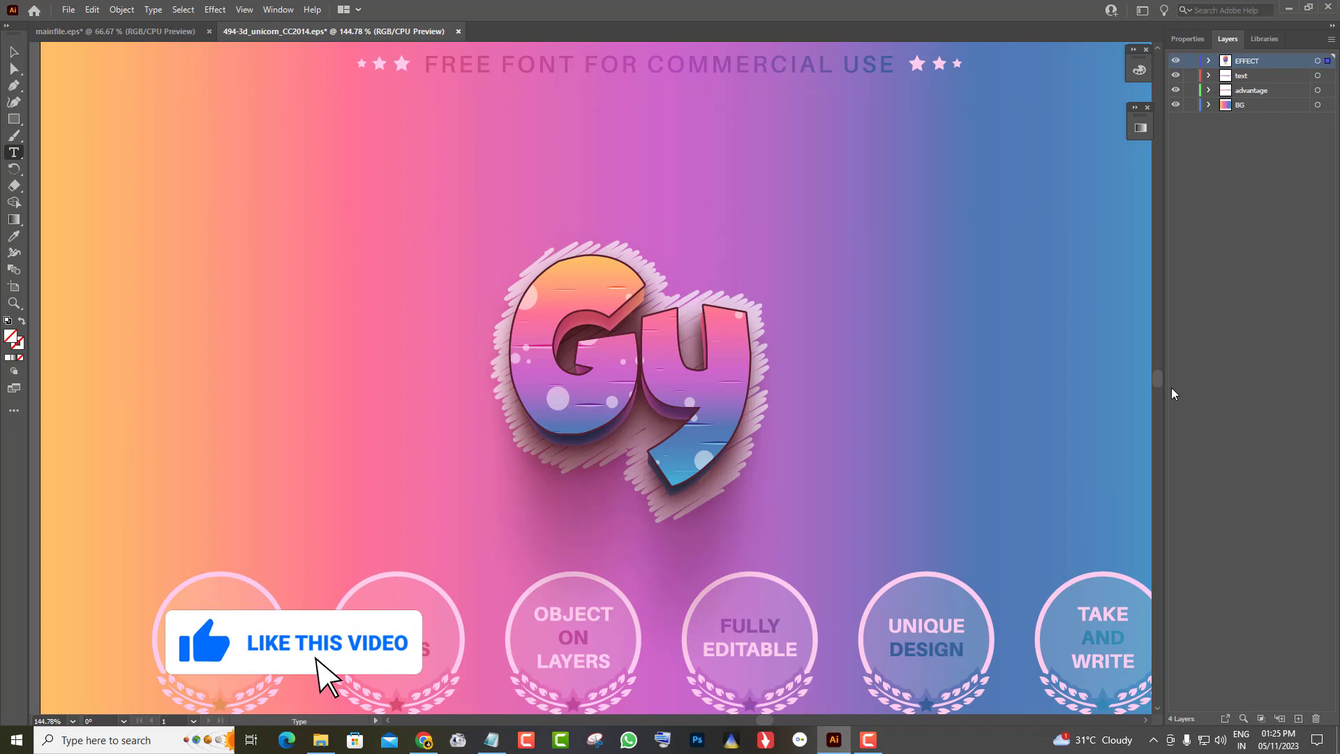
# Retype the unicorn word as 'GyanTech' and select the whole word
pyautogui.write('an')
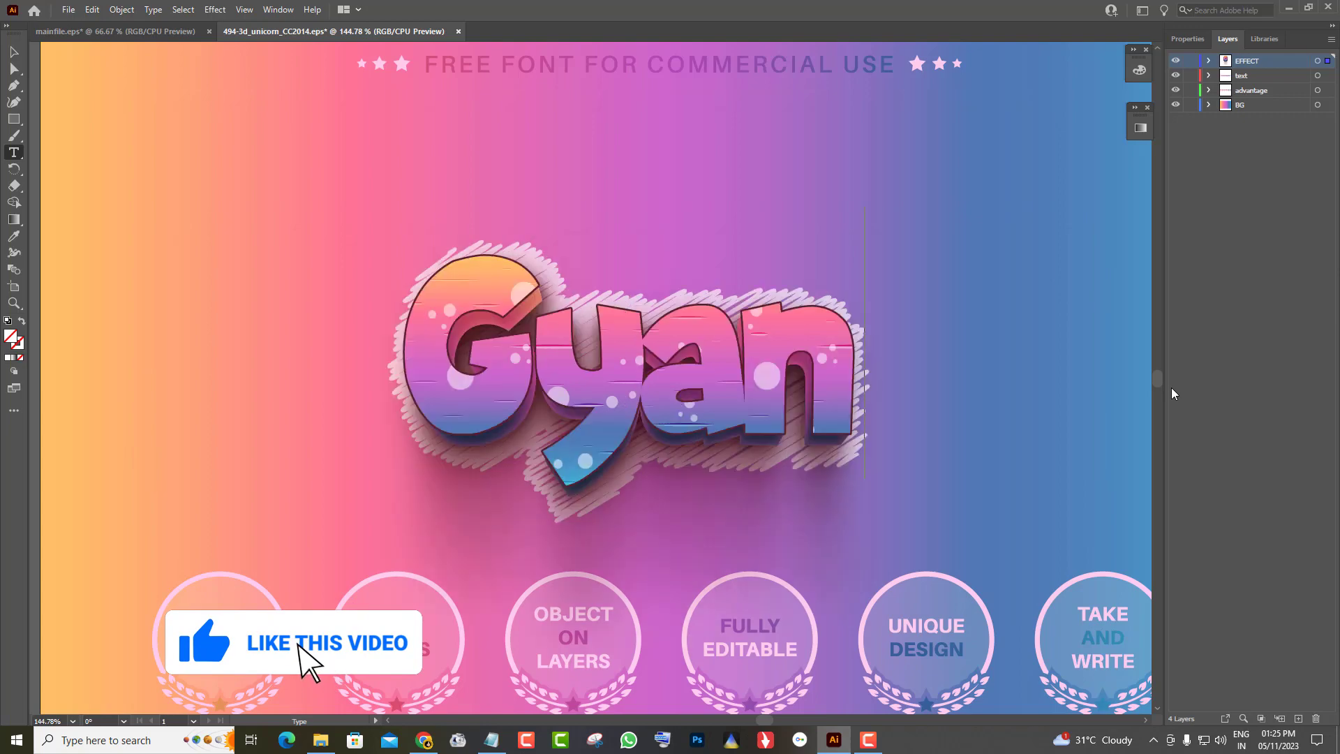
pyautogui.write('Tec')
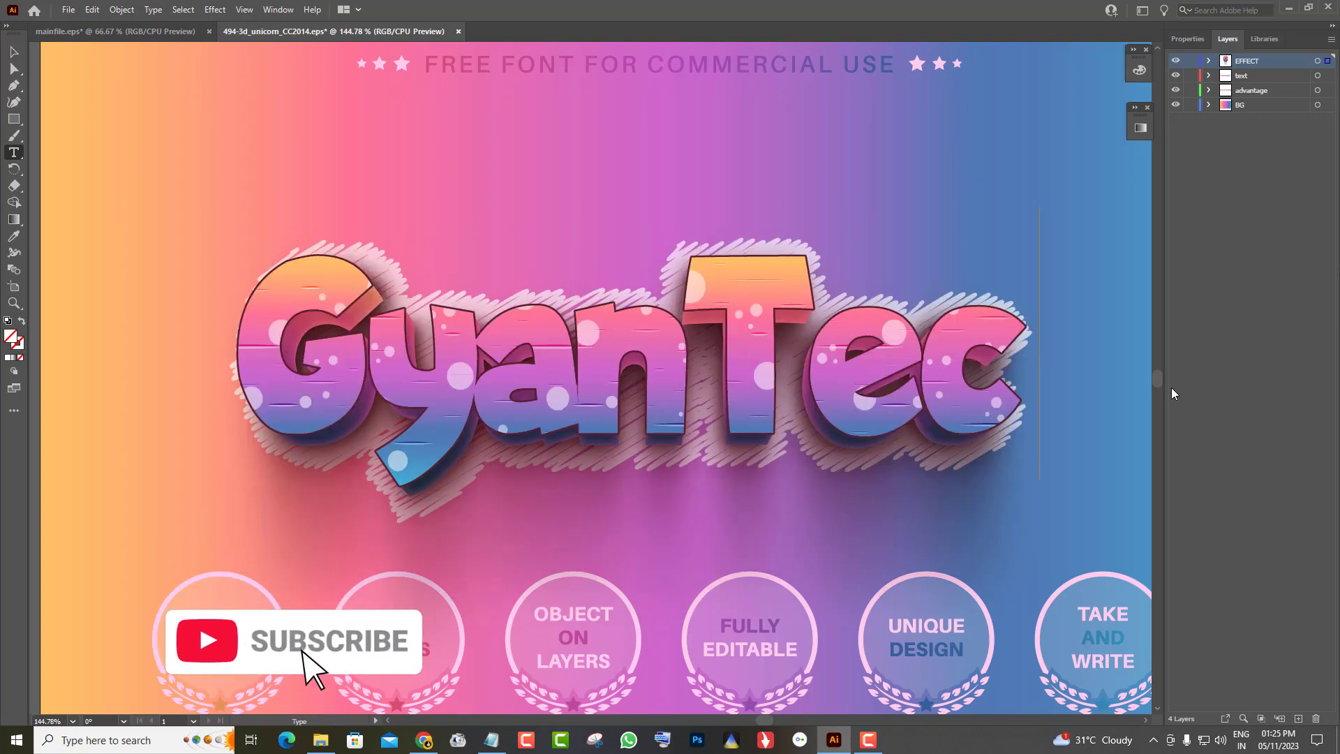
pyautogui.write('h')
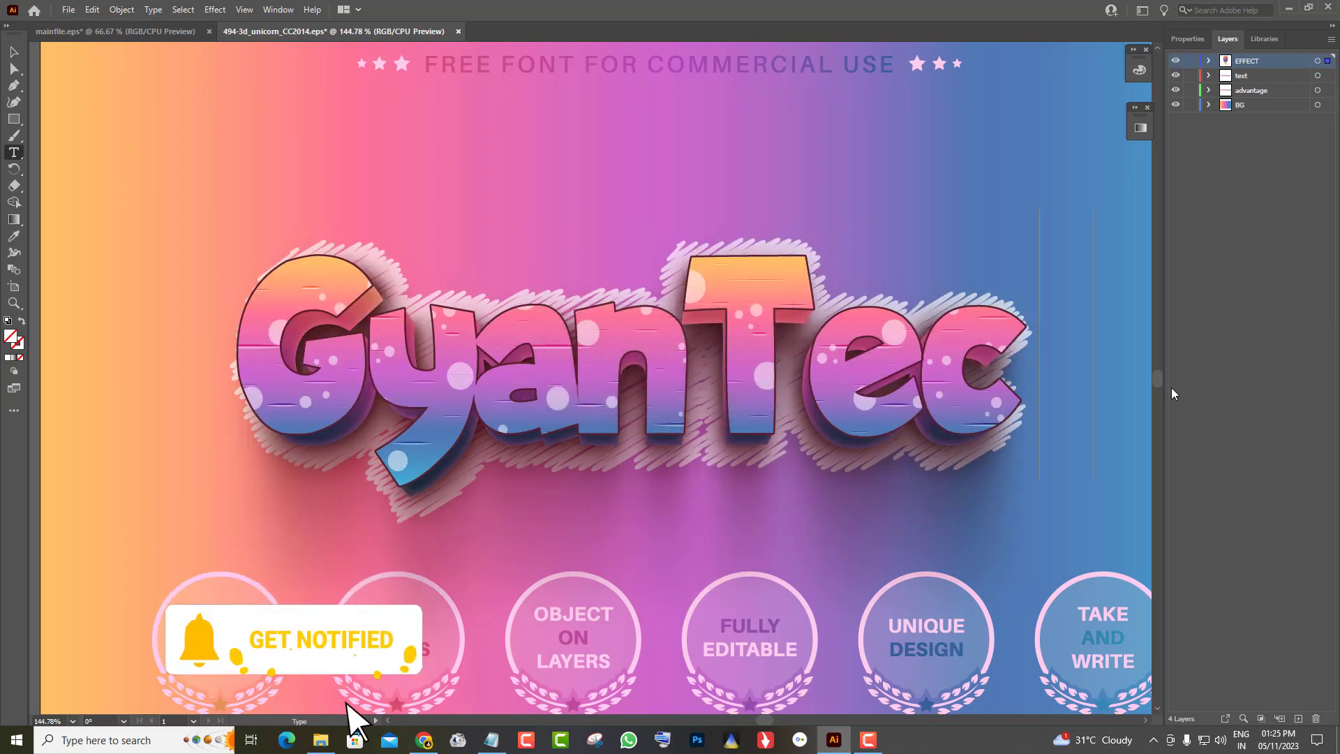
pyautogui.doubleClick(758, 421)
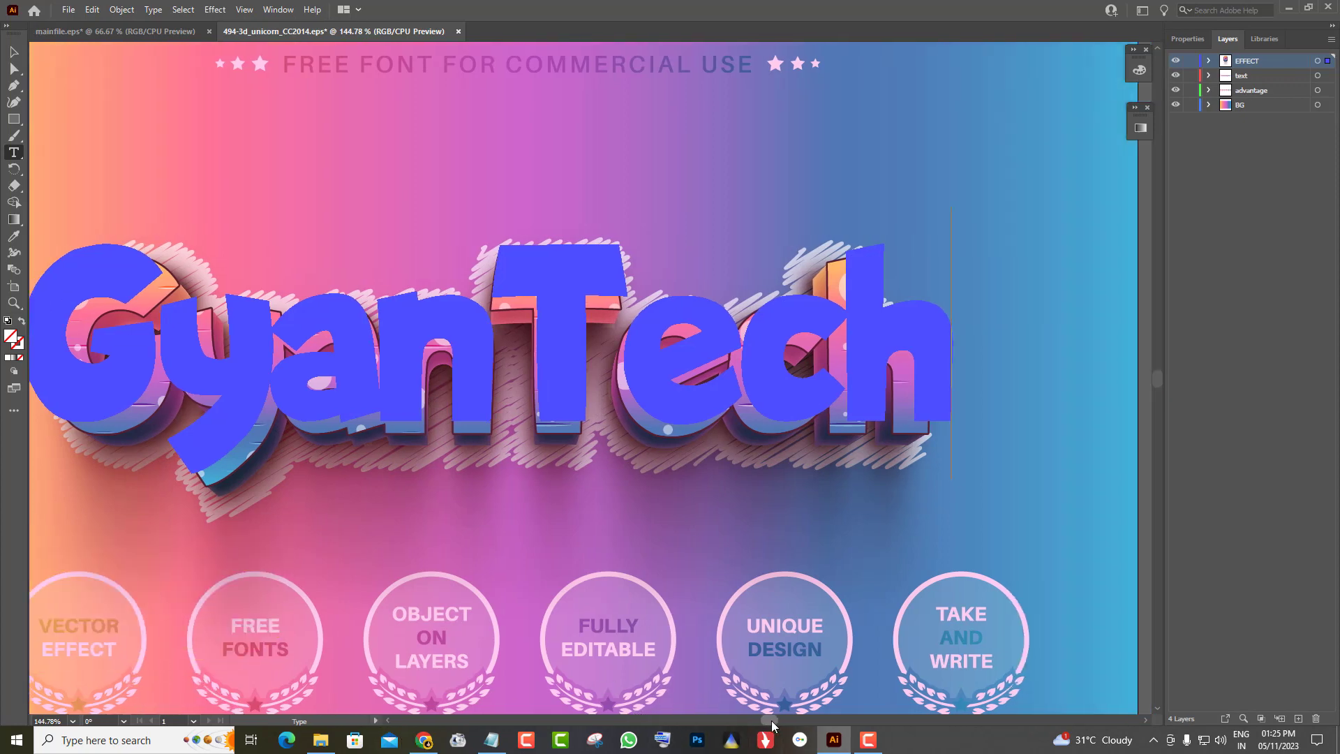
pyautogui.moveTo(766, 722); pyautogui.dragTo(769, 722)
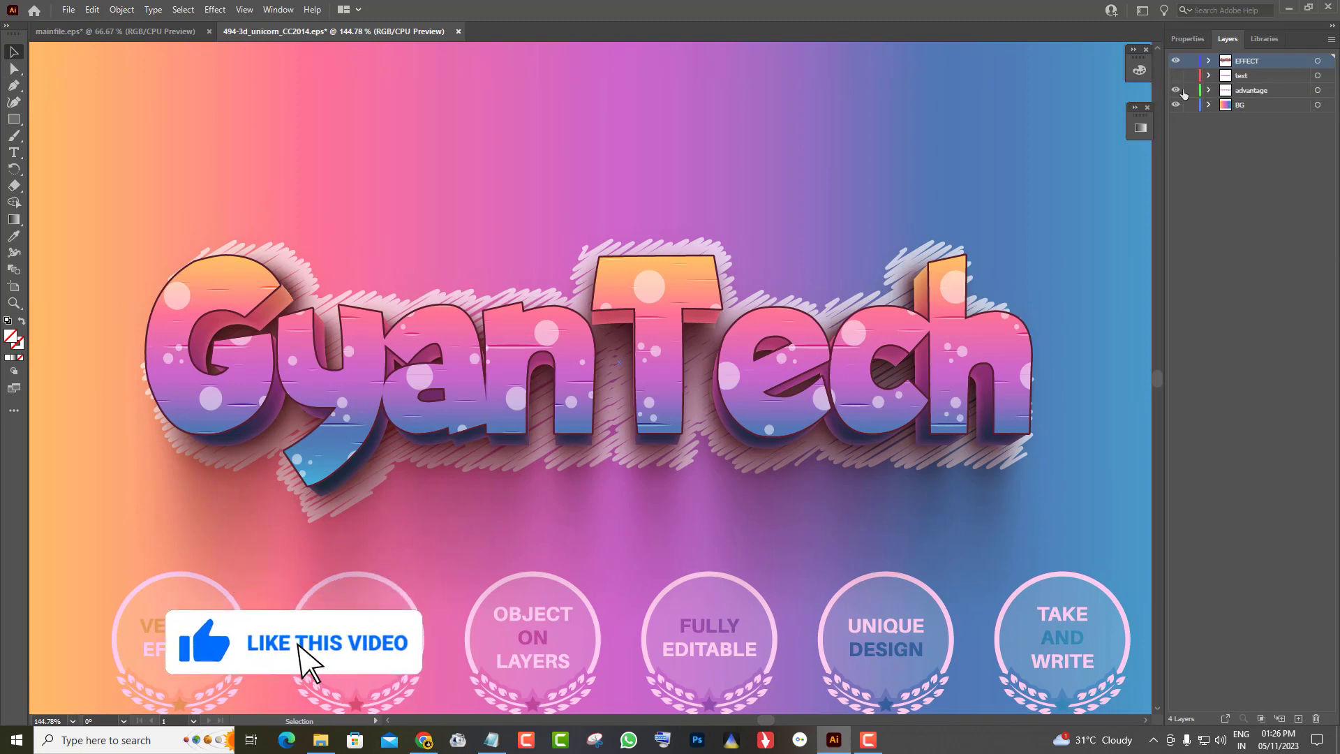
# Hide the badge-circles layer and undo the lettering back to GAMING
pyautogui.click(1175, 90)
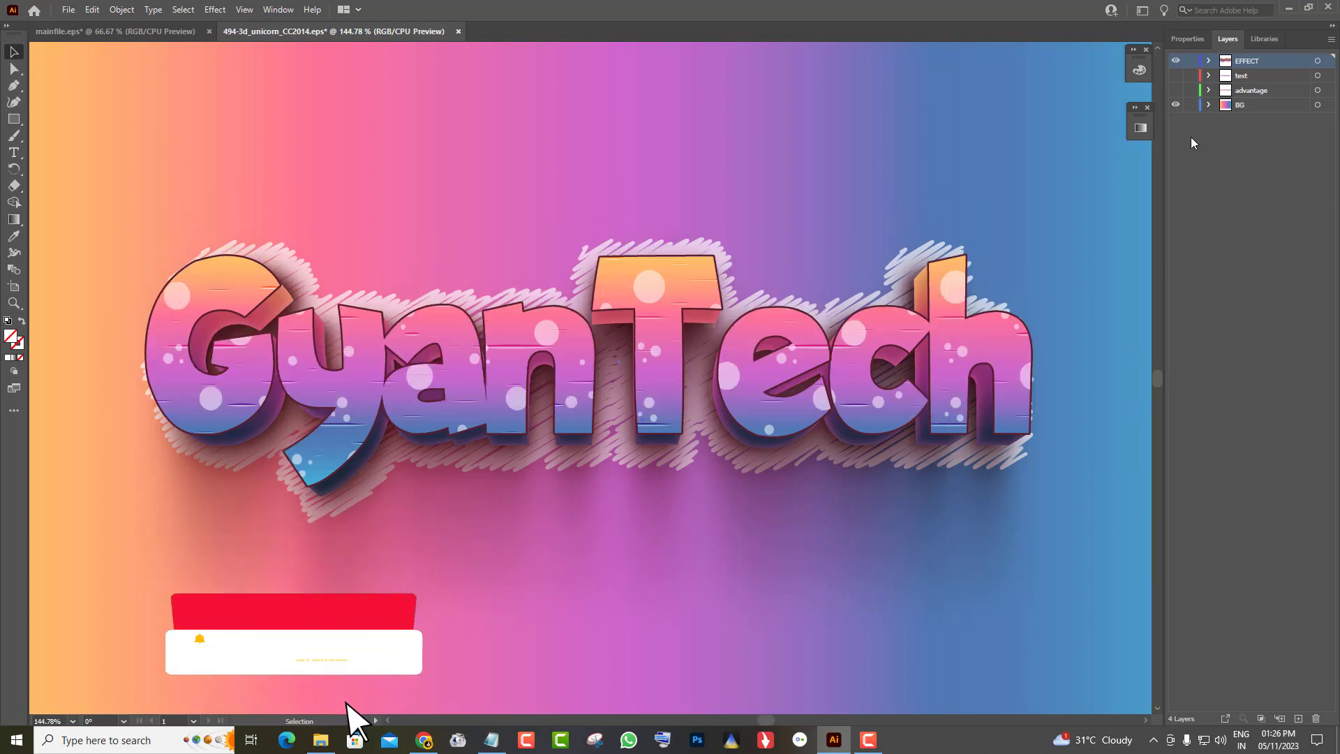
pyautogui.click(1176, 105)
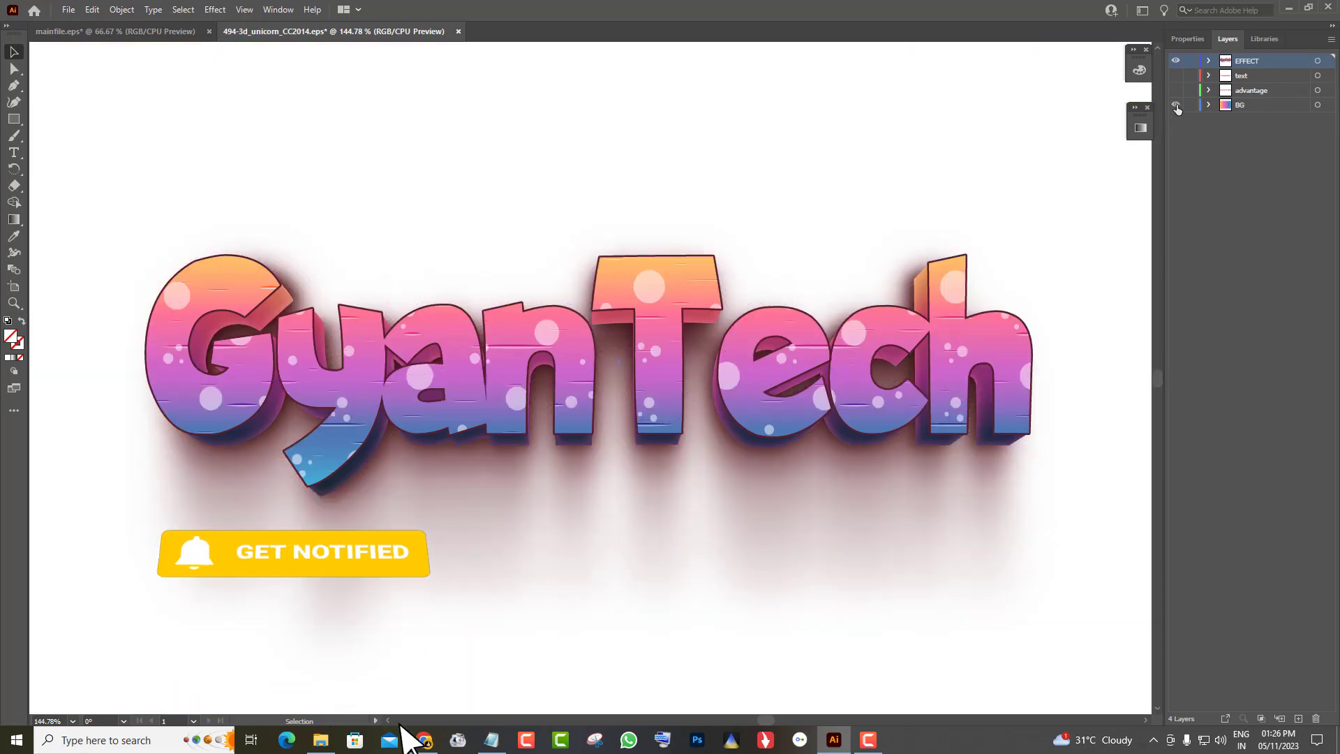
pyautogui.click(1175, 105)
pyautogui.scroll(-2, 1125, 579)
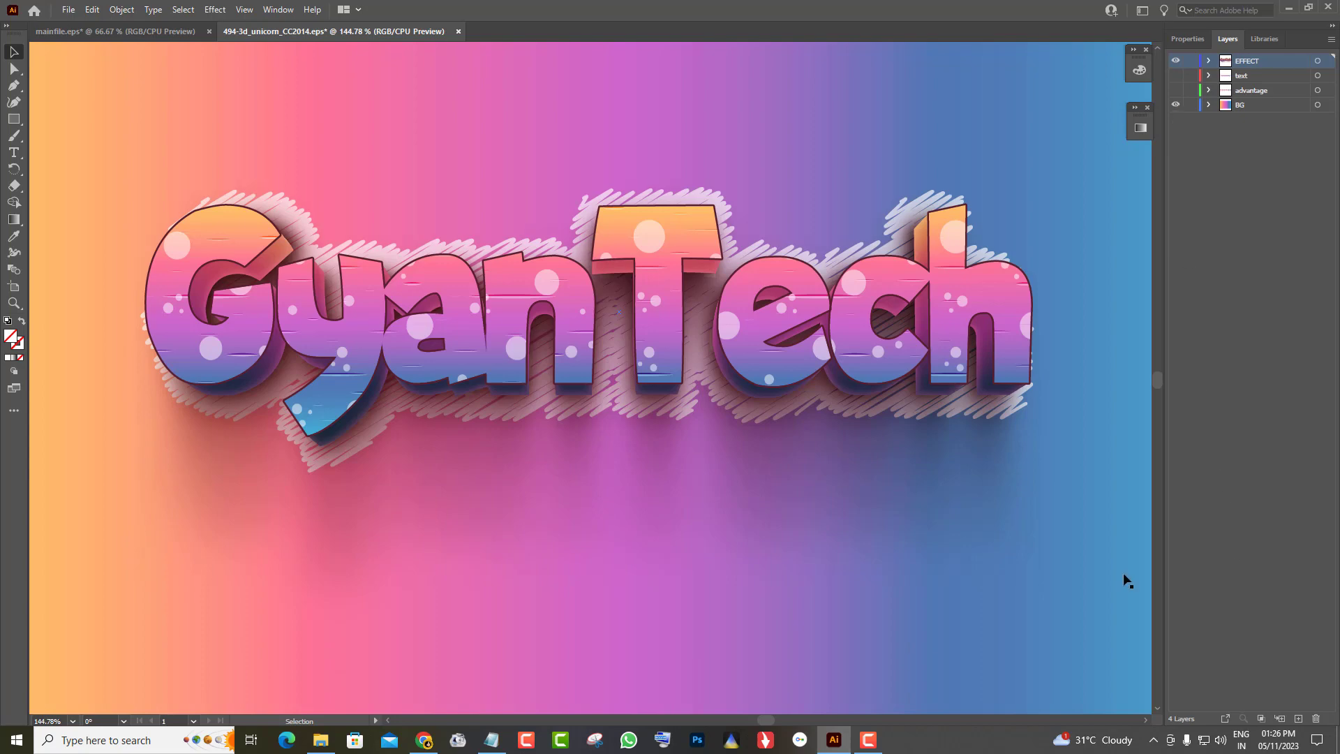
pyautogui.hotkey('ctrl', 'z')
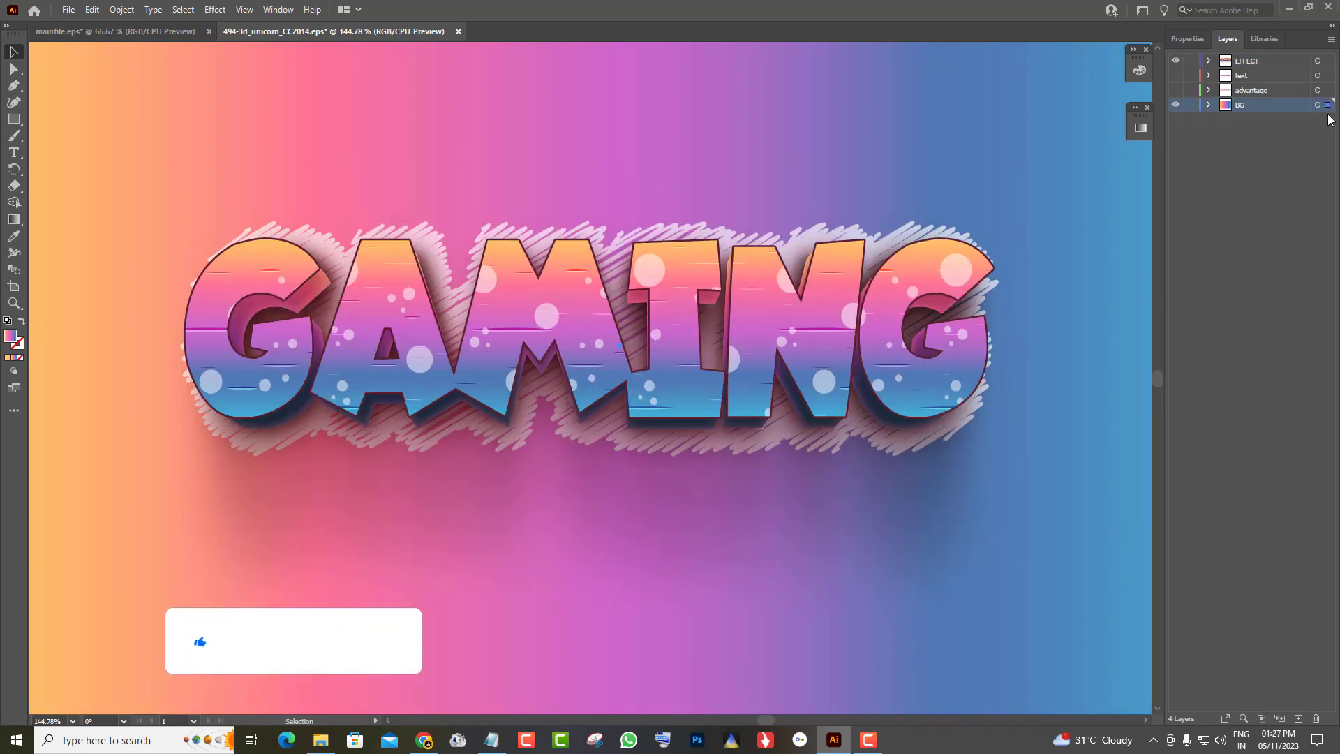
# Toggle the gradient background off and on, then show its gradient settings
pyautogui.click(1176, 104)
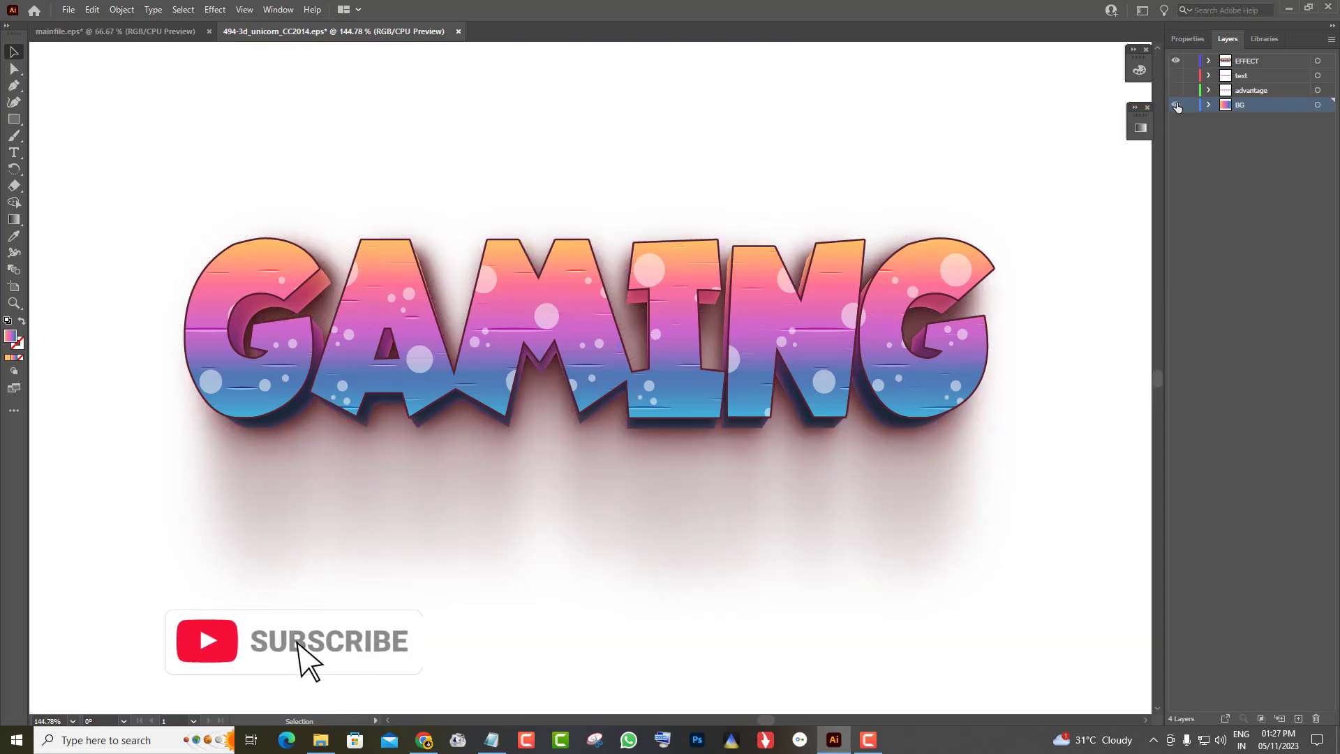
pyautogui.click(1177, 105)
pyautogui.click(1318, 104)
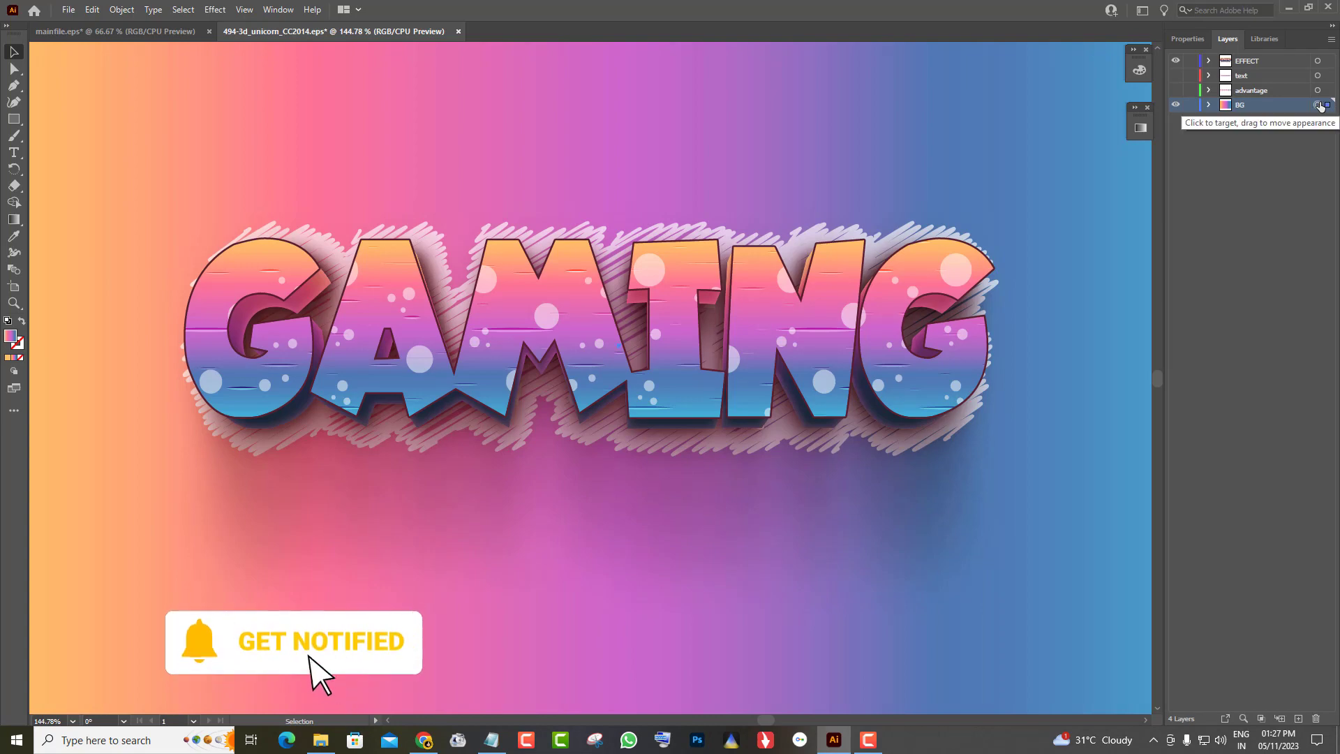
pyautogui.click(1139, 130)
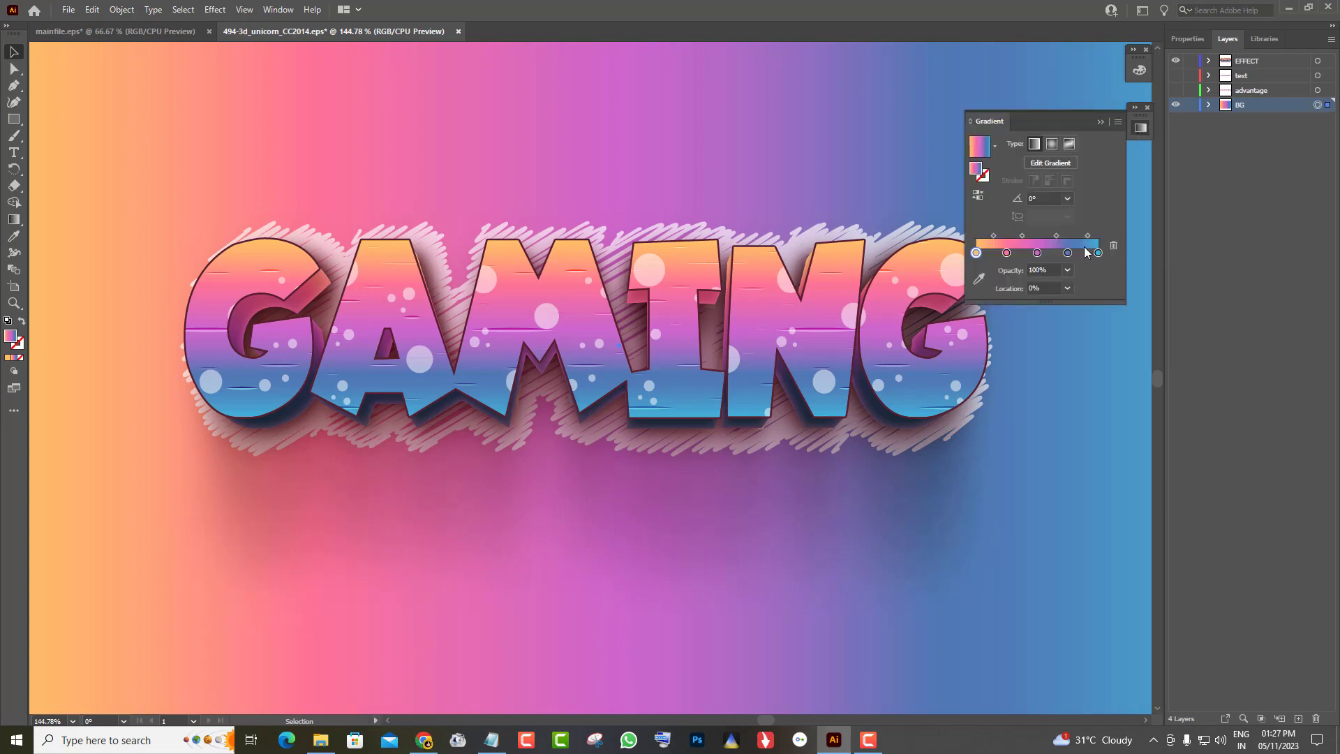